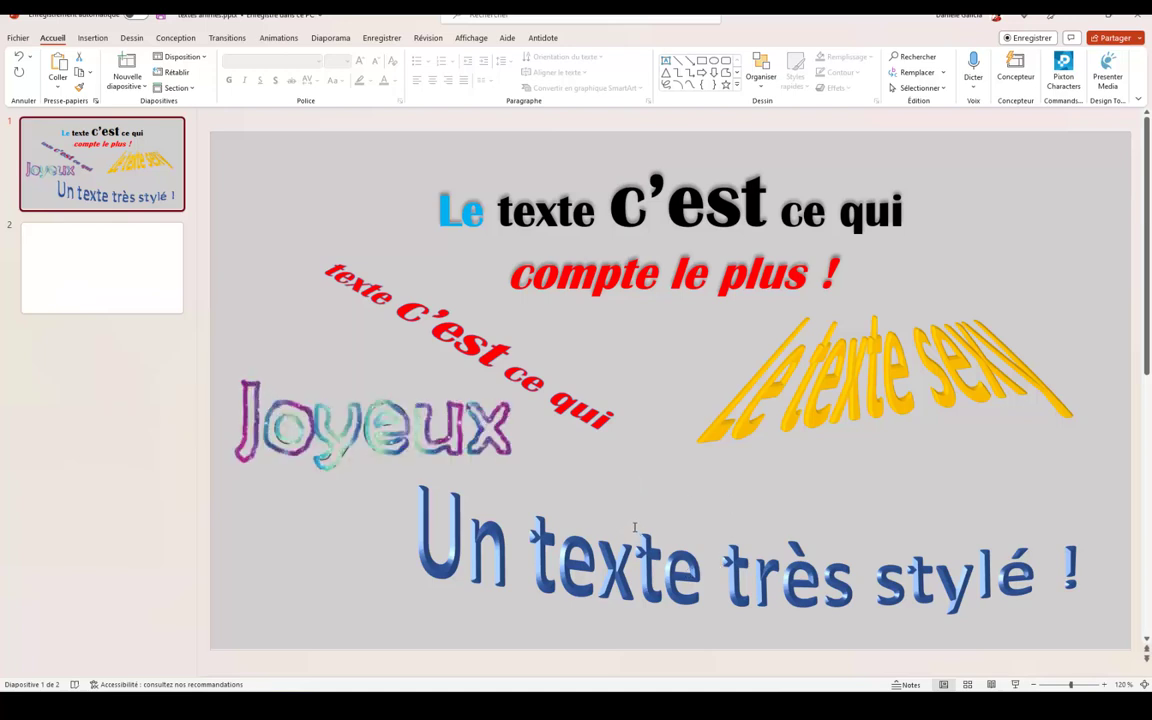
Scroll down from the styled-text title slide to the blank slide 2 of 'textes animés'.
scroll(430, 227, "down", 2)
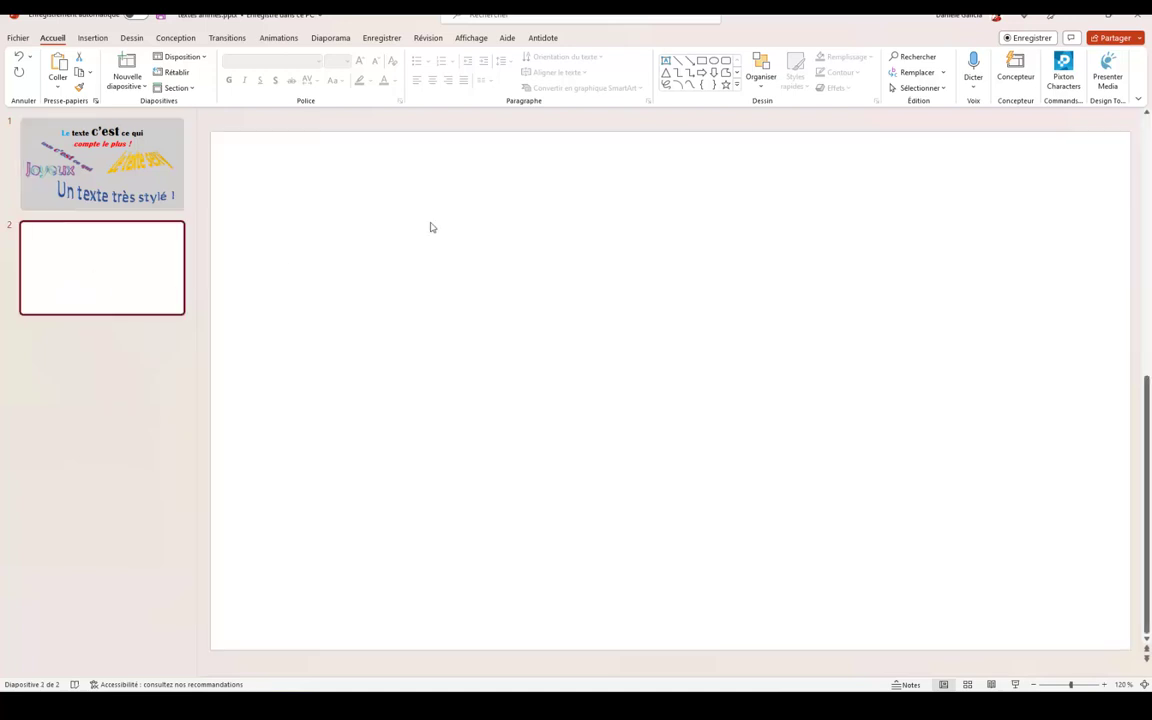
Draw a text box near the top of slide 2 and paste the French promotional text into it.
left_click(95, 39)
left_click(640, 78)
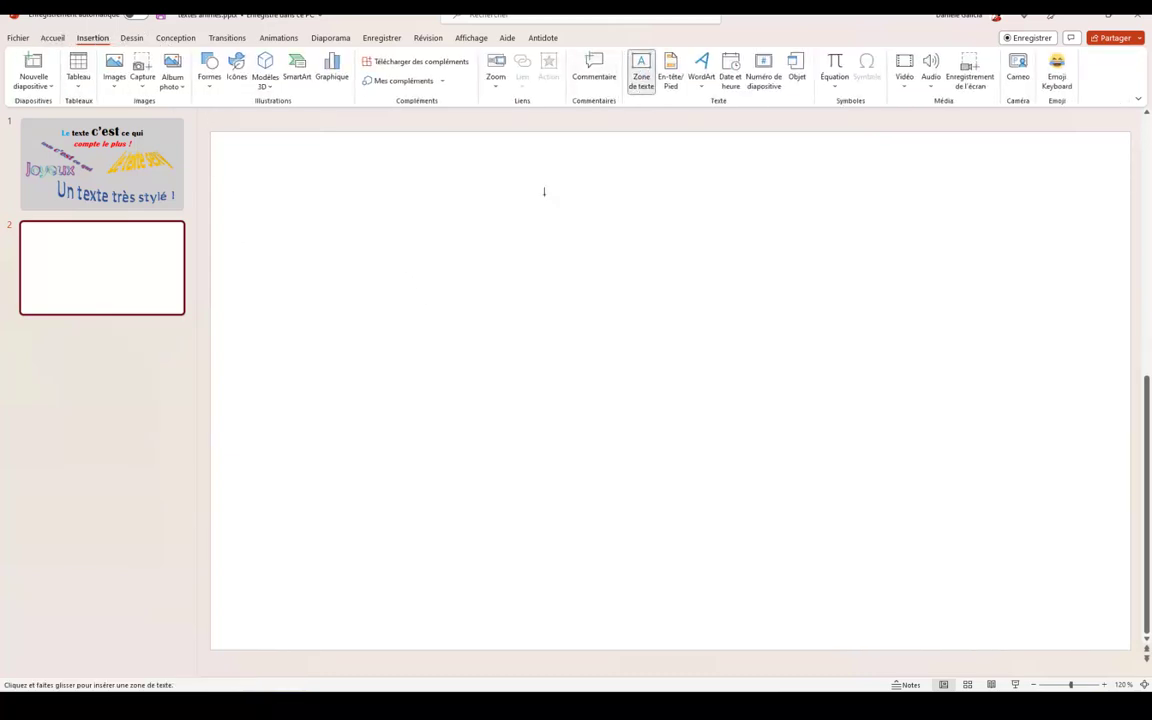
left_click_drag(423, 233, 746, 250)
type("Créez des vidéos et des graphiques de promotions meilleurs et plus engageants. AUCUN éditeur vidéo compliqué nécessaire - AUCUN logiciel supplémentaire requis.")
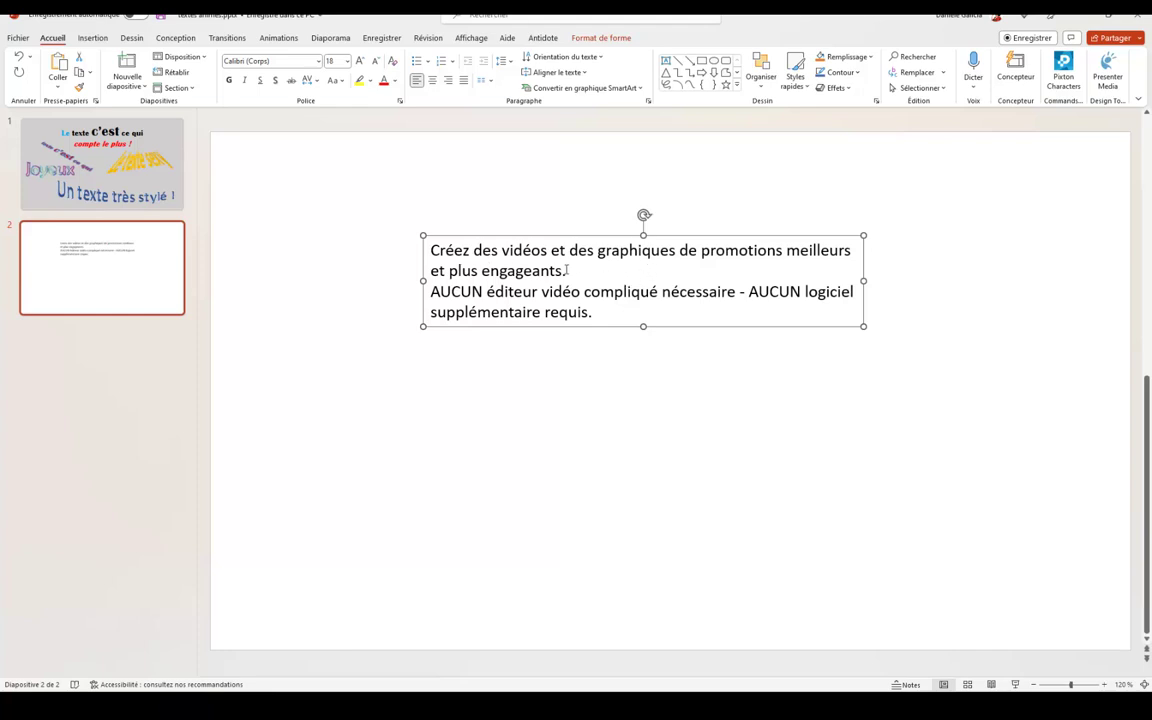
Show the animation pane, then apply Apparaître to all the slide 2 text.
left_click(490, 270)
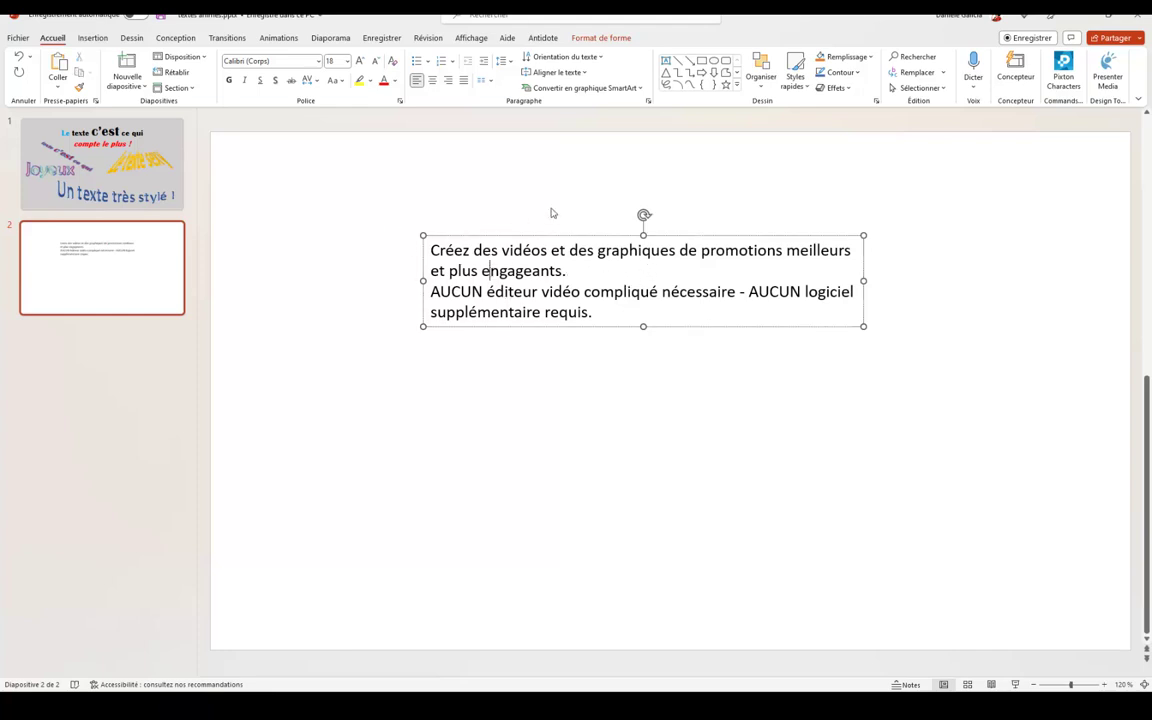
left_click(277, 37)
left_click(826, 56)
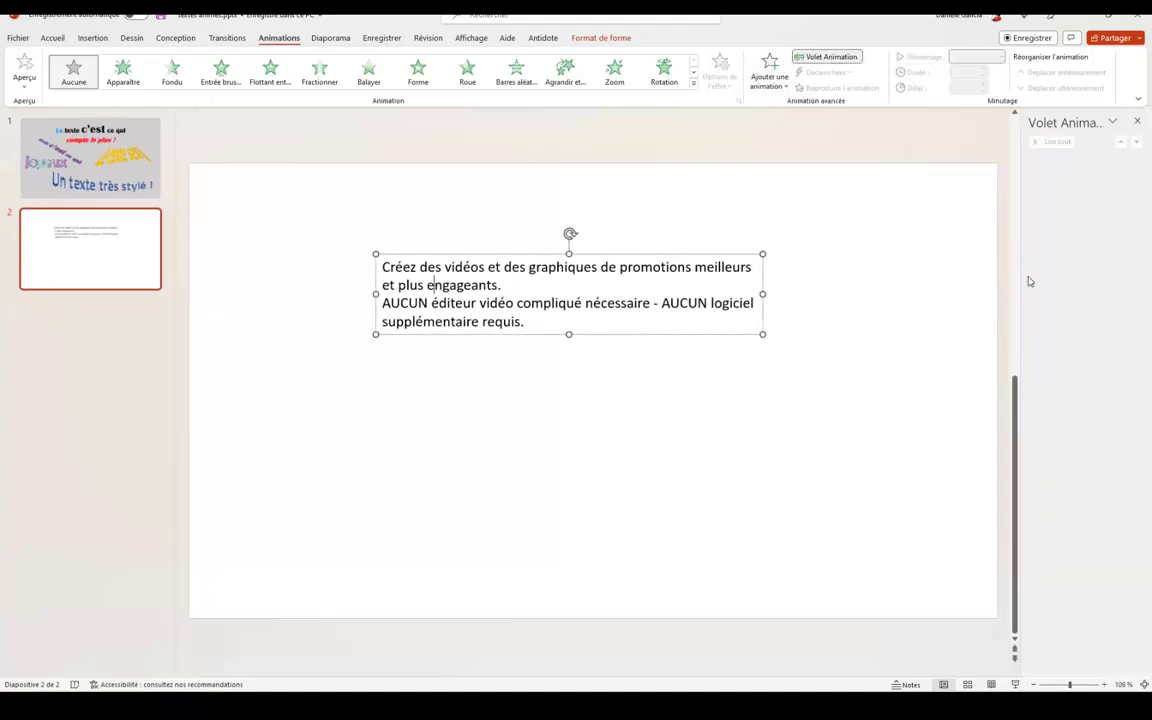
left_click(386, 268)
left_click_drag(382, 267, 603, 331)
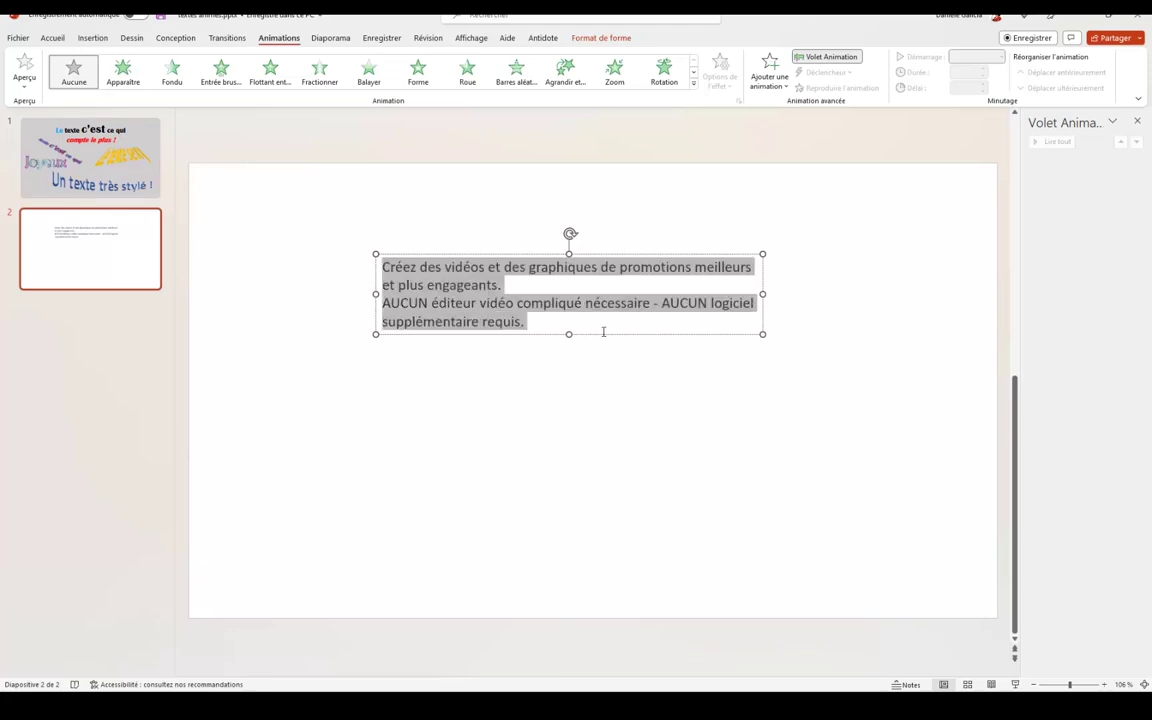
left_click(123, 70)
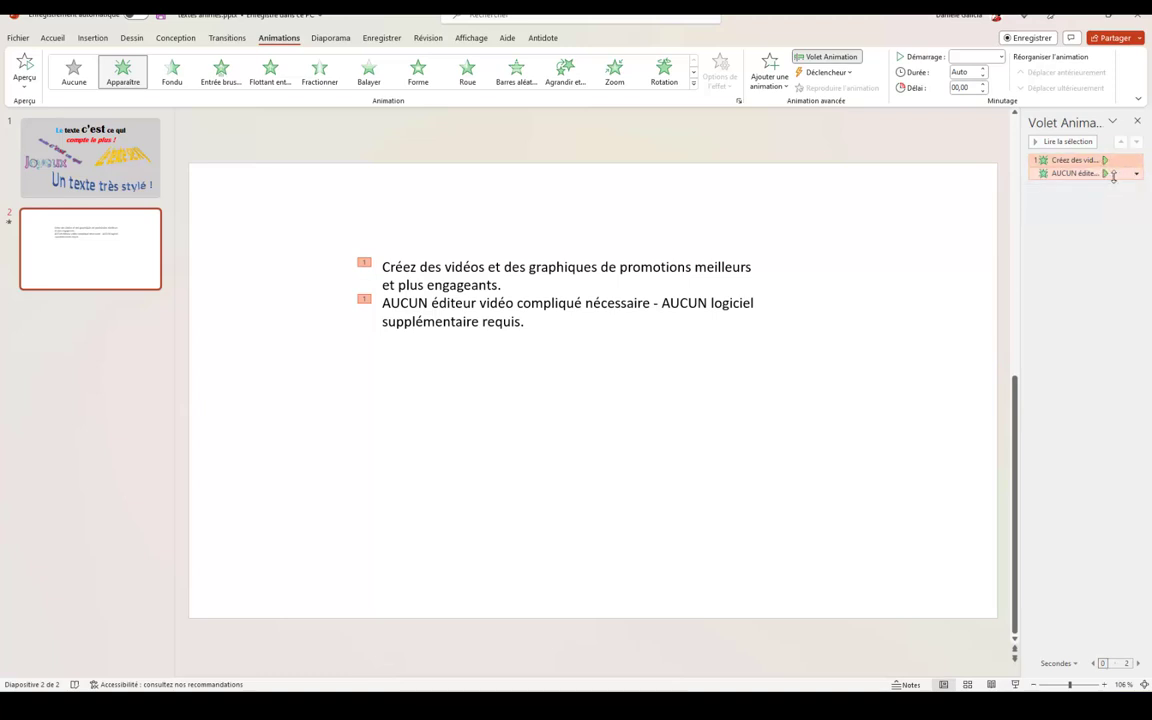
Set the AUCUN paragraph's animation to start after the previous one, then preview the slide.
left_click(1105, 174)
left_click(1137, 174)
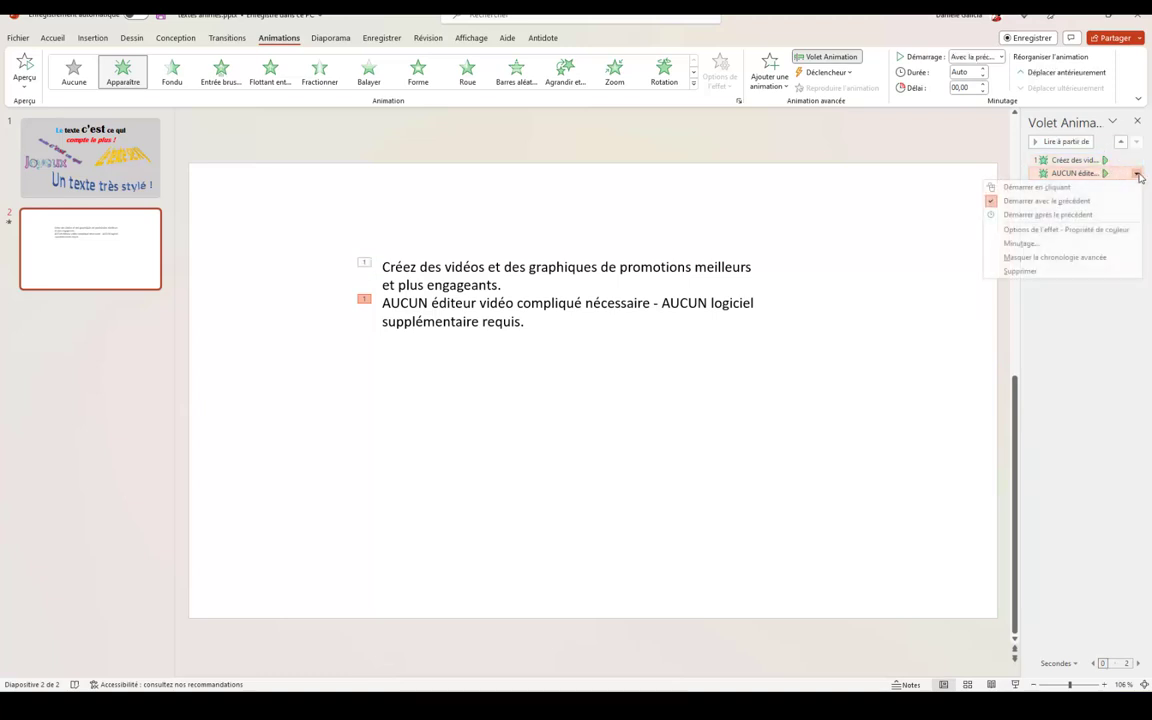
left_click(1063, 215)
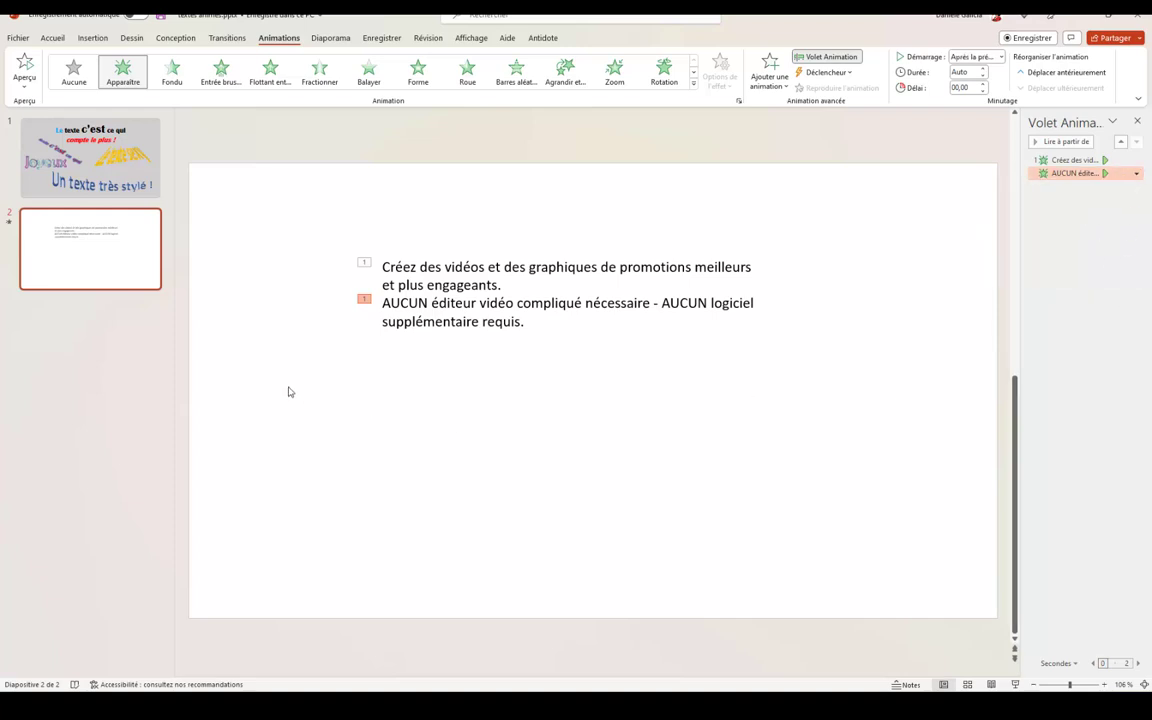
key("ctrl+a")
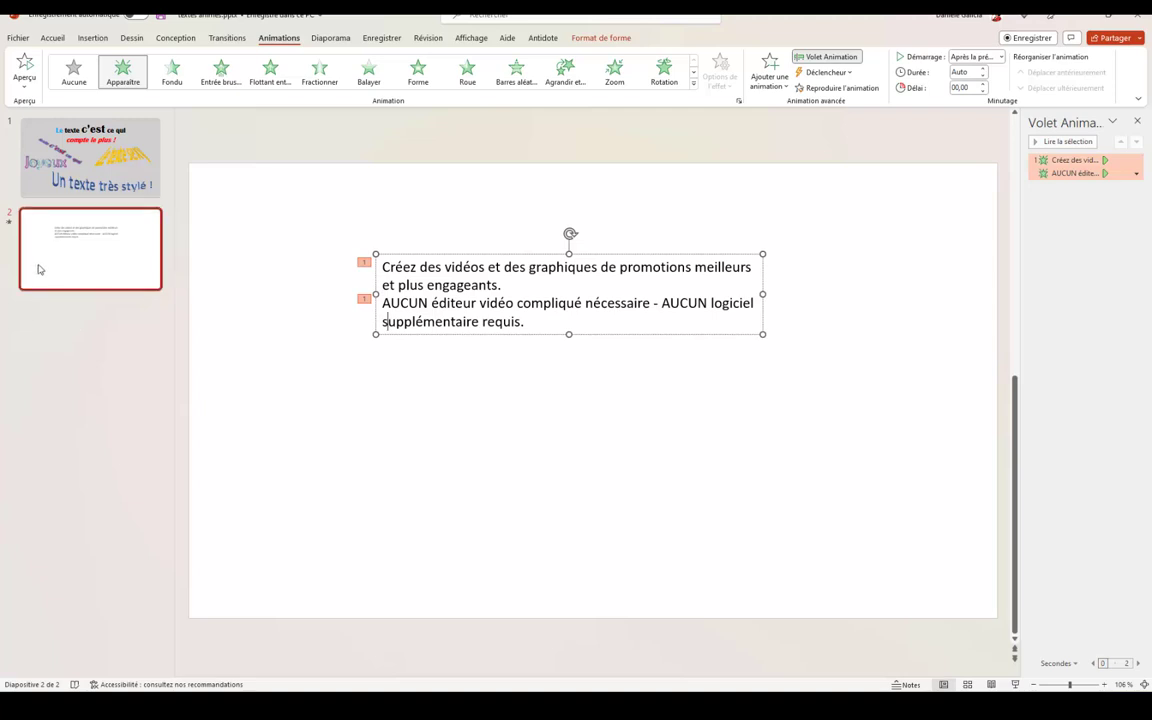
left_click(9, 222)
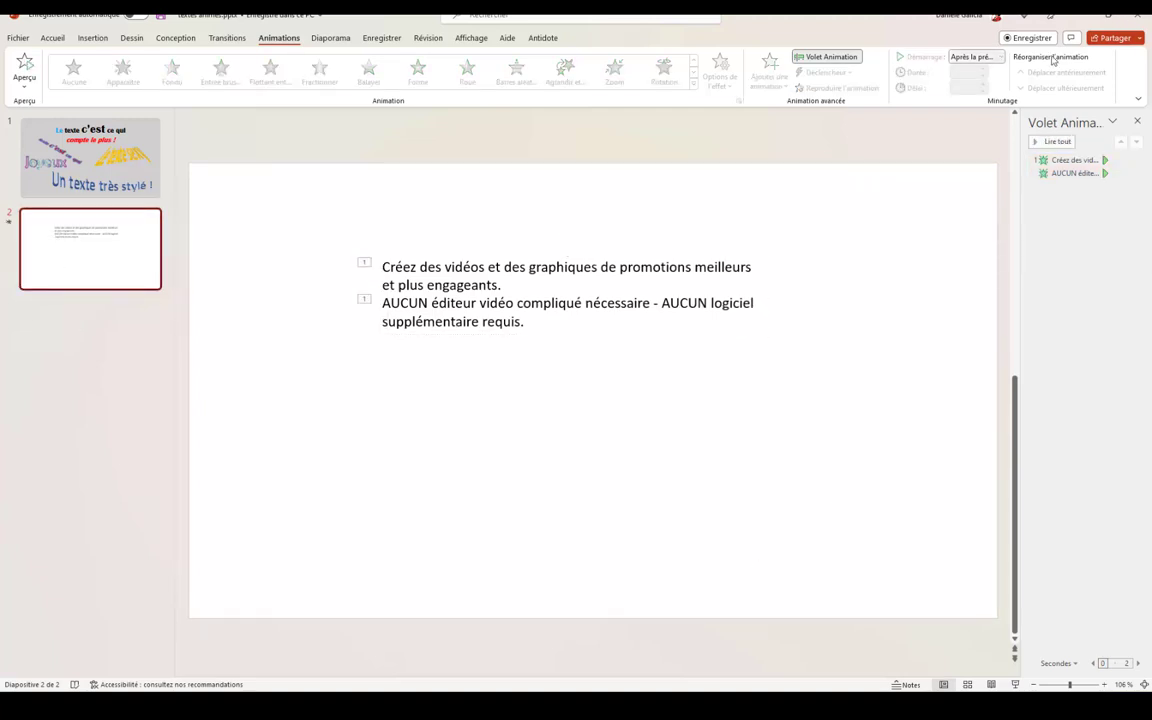
Give the AUCUN paragraph's Apparaître animation a 1.5-second delay in its timing settings.
left_click(1108, 173)
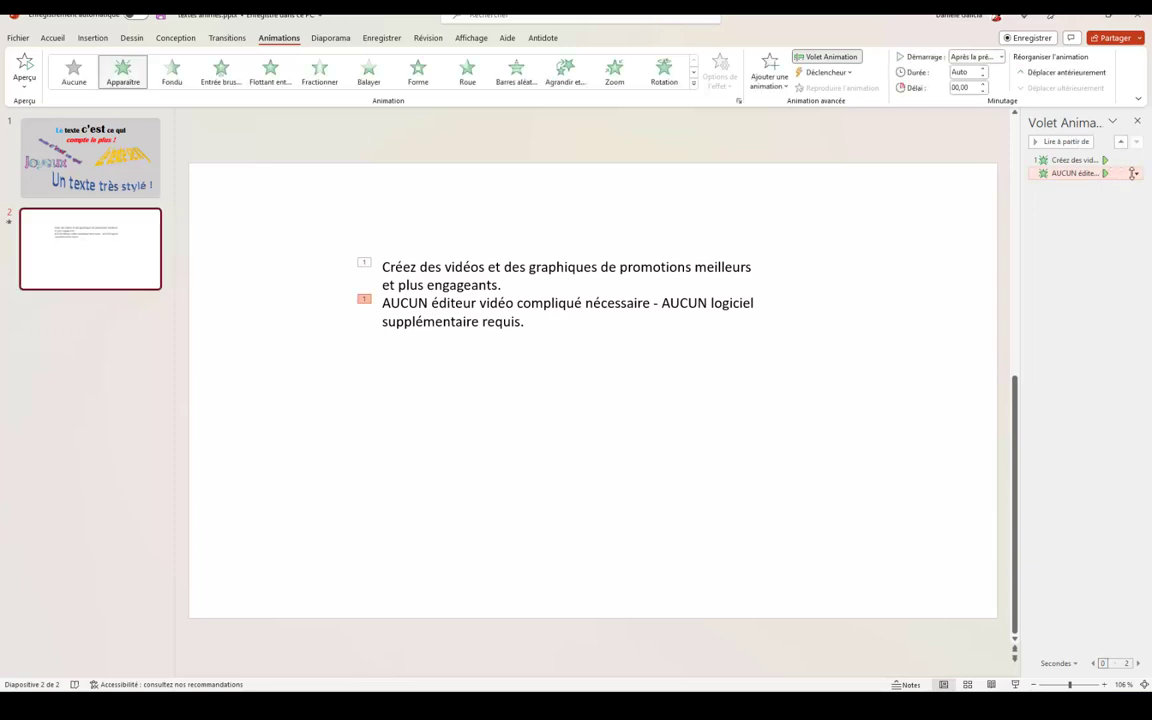
left_click(1135, 173)
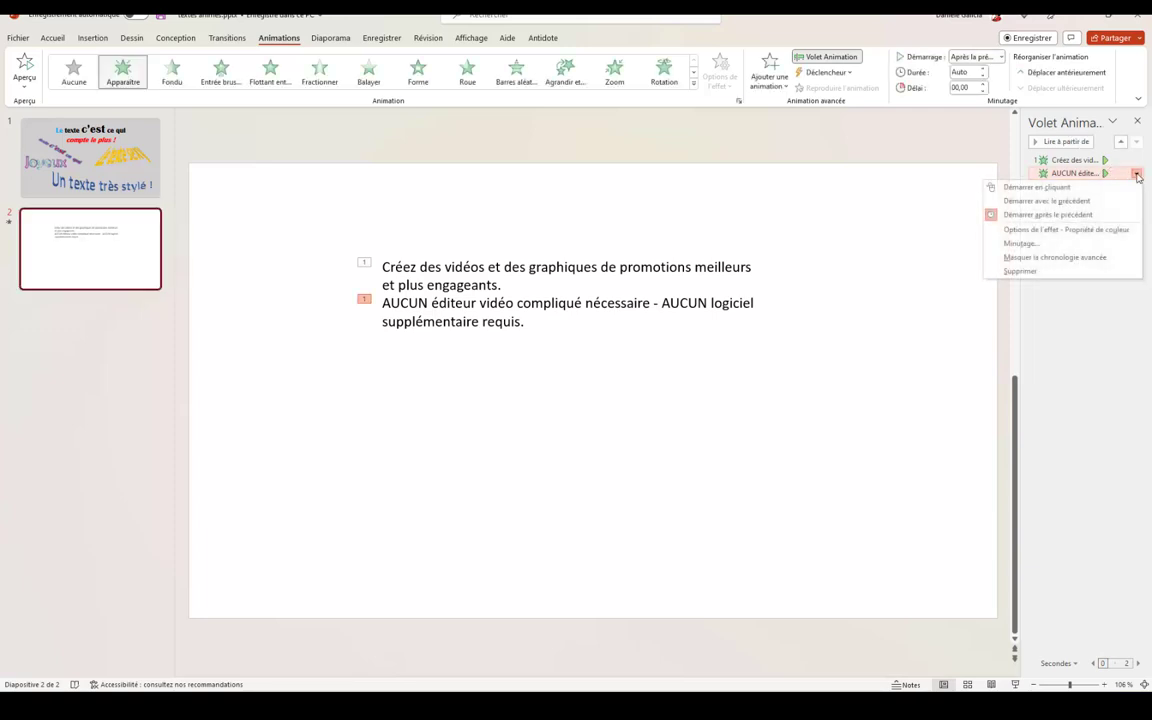
left_click(1083, 234)
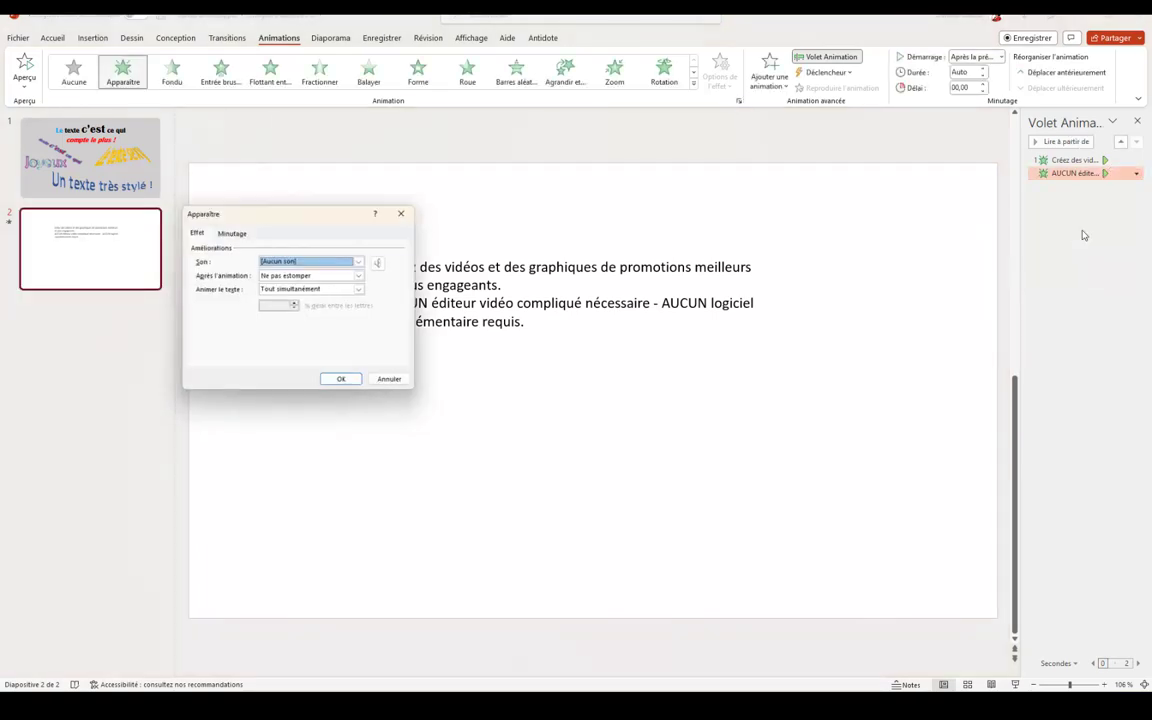
left_click(229, 233)
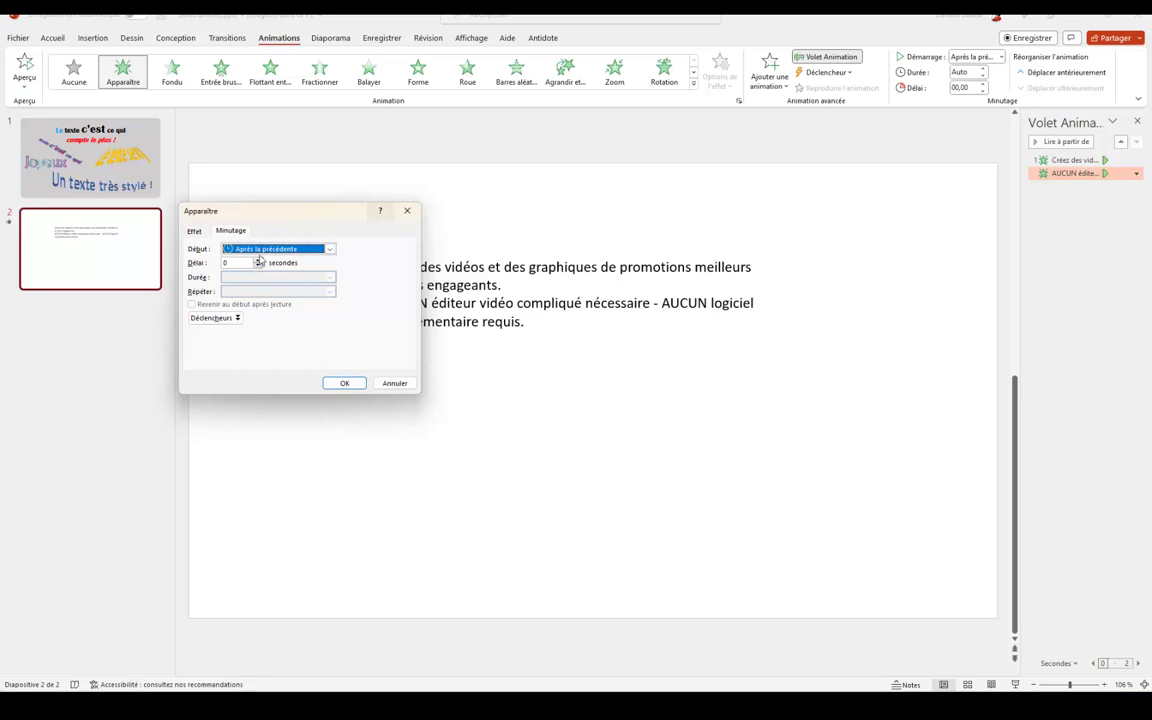
left_click(258, 260)
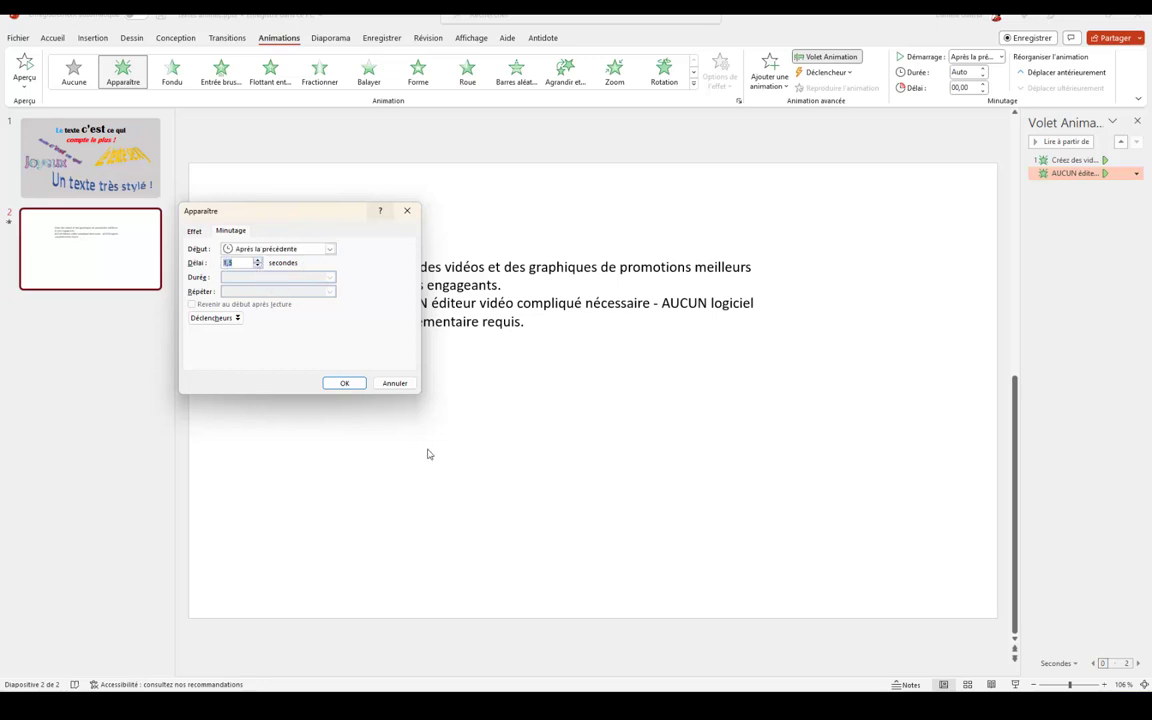
left_click(344, 384)
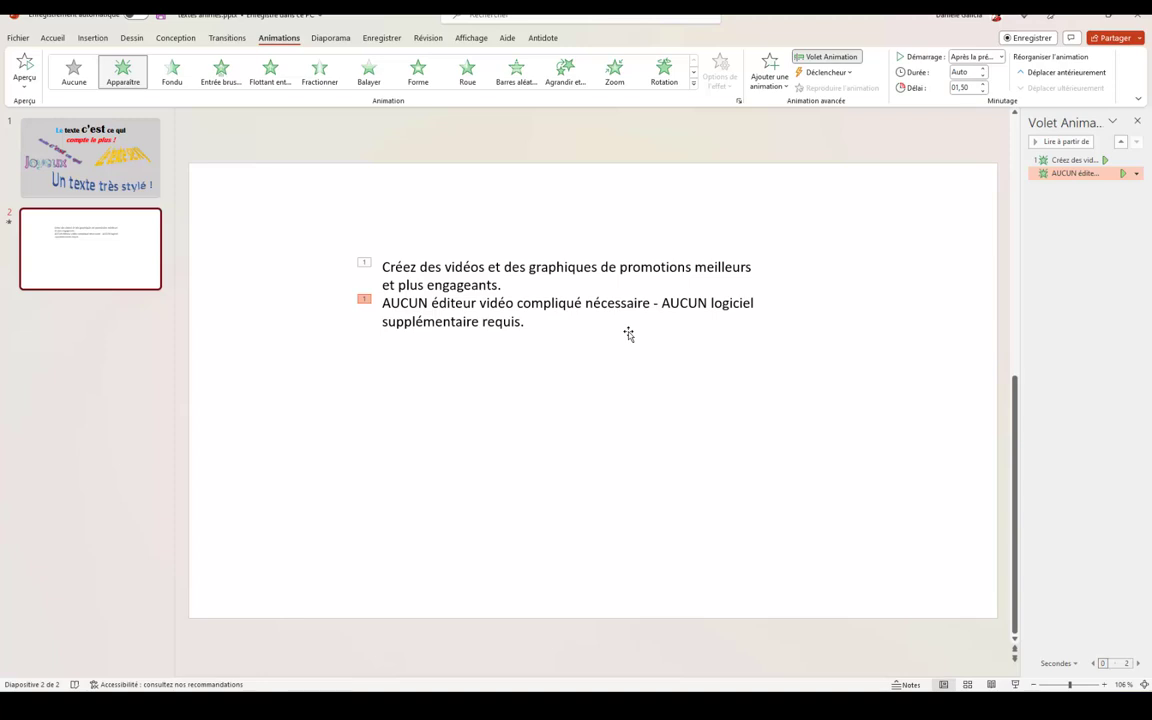
Set the first paragraph's Apparaître animation to reveal text word by word, 0.5 s apart.
left_click(410, 269)
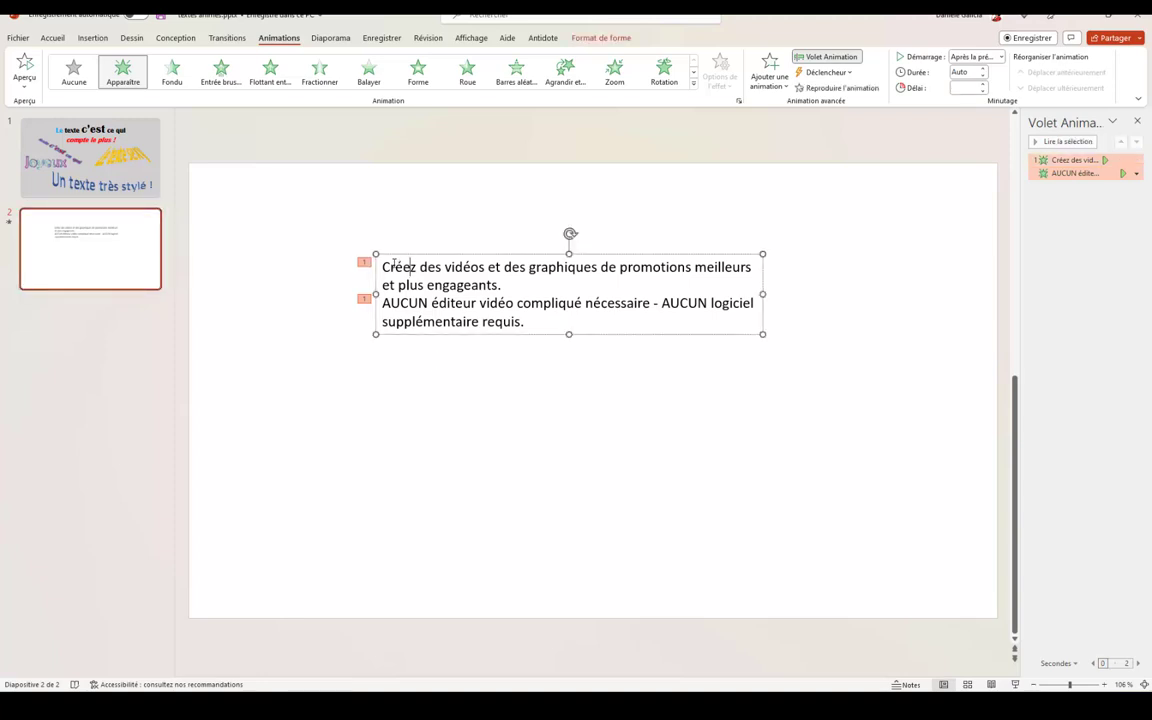
left_click_drag(408, 274, 500, 285)
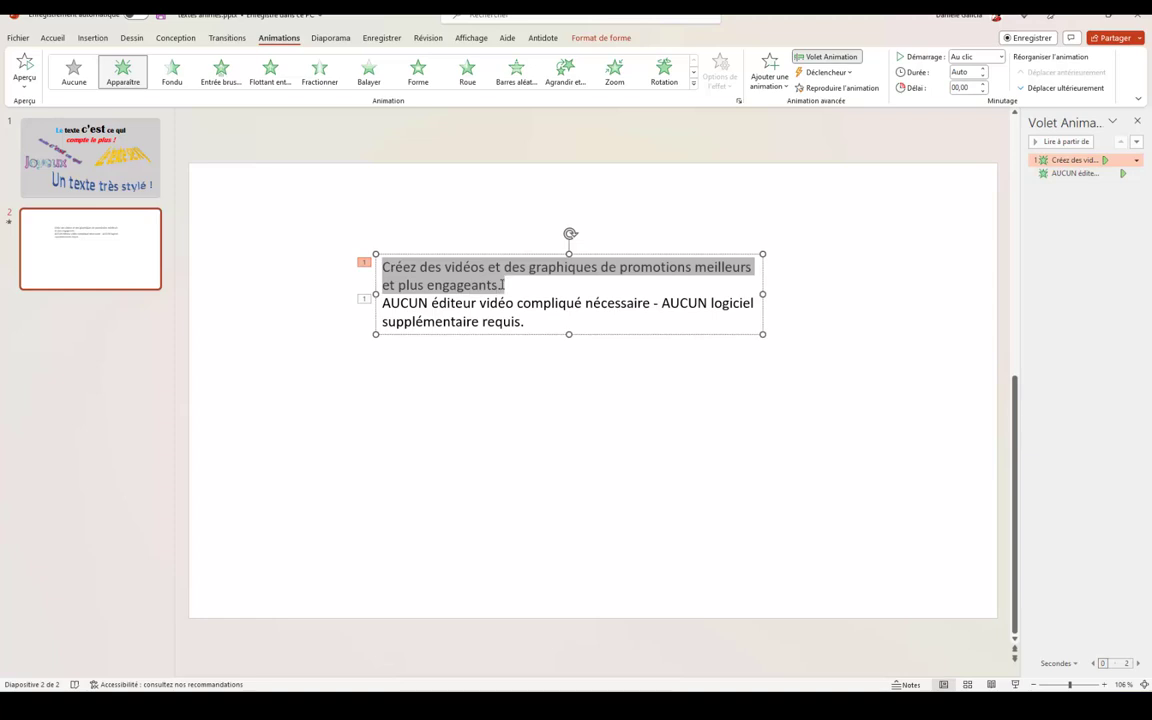
left_click(1137, 161)
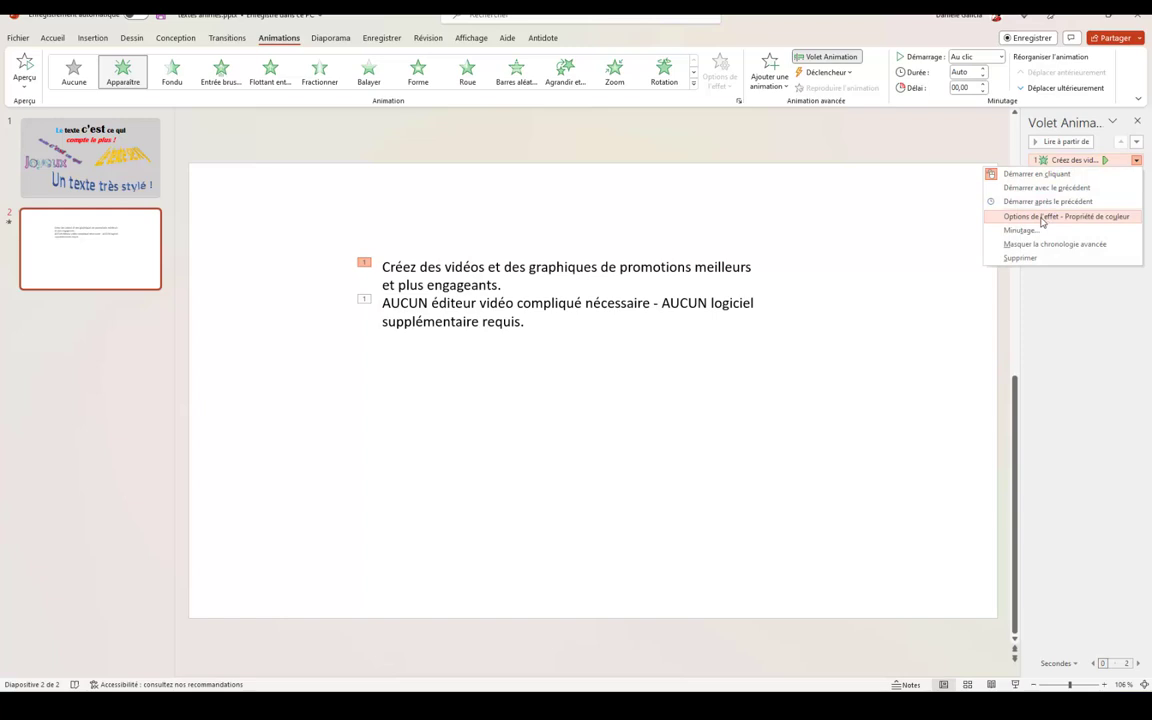
left_click(1042, 217)
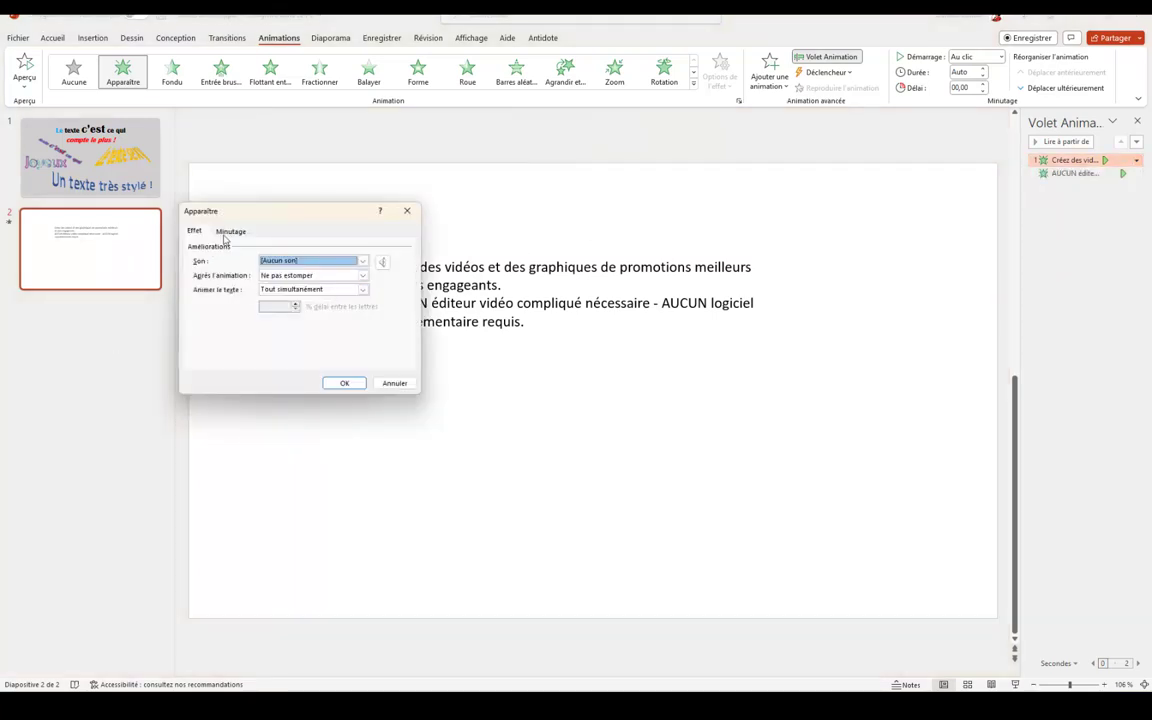
left_click(363, 289)
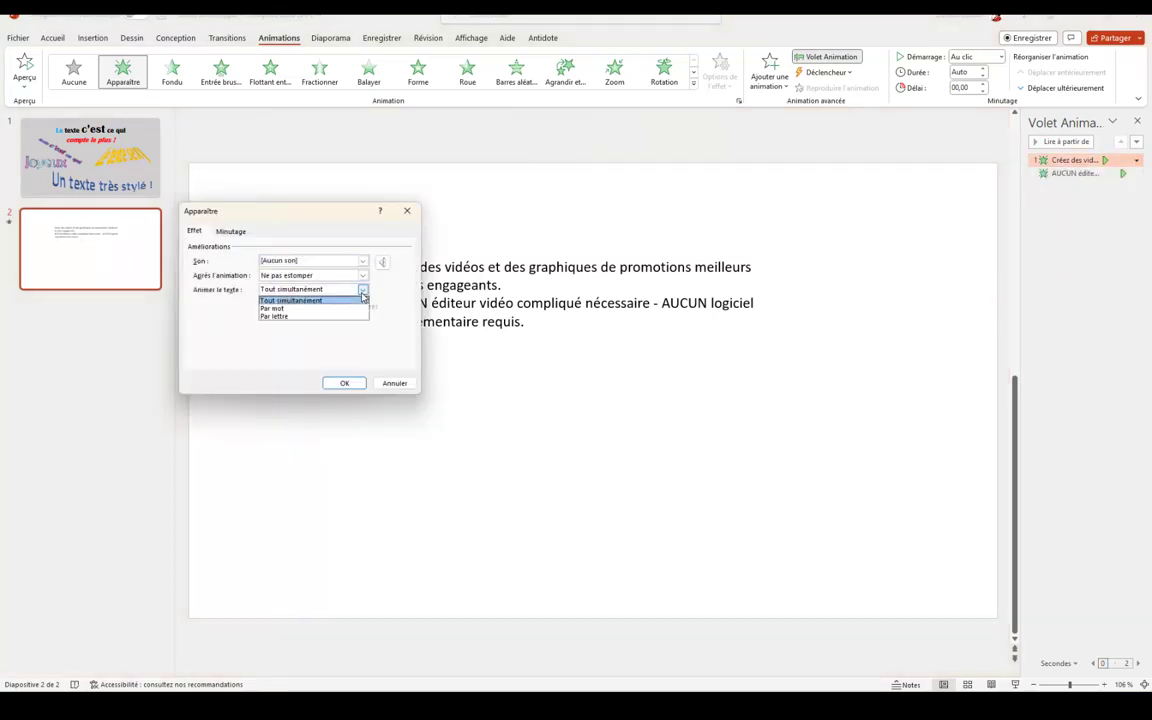
left_click(272, 308)
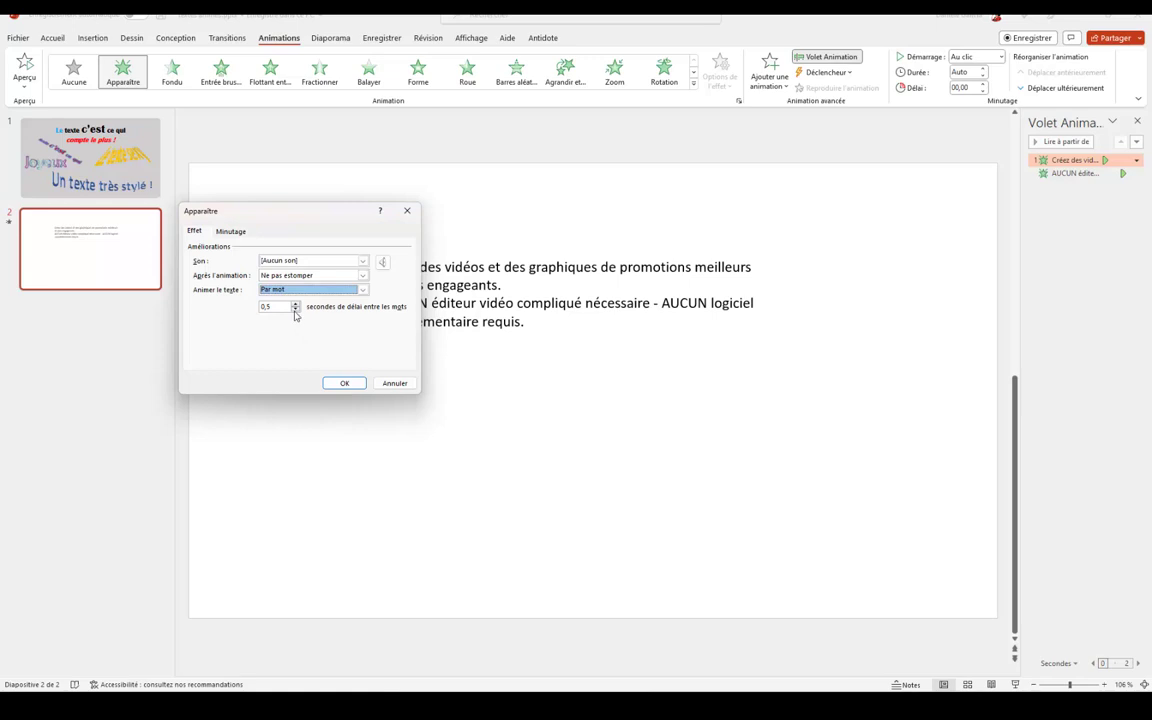
left_click(341, 384)
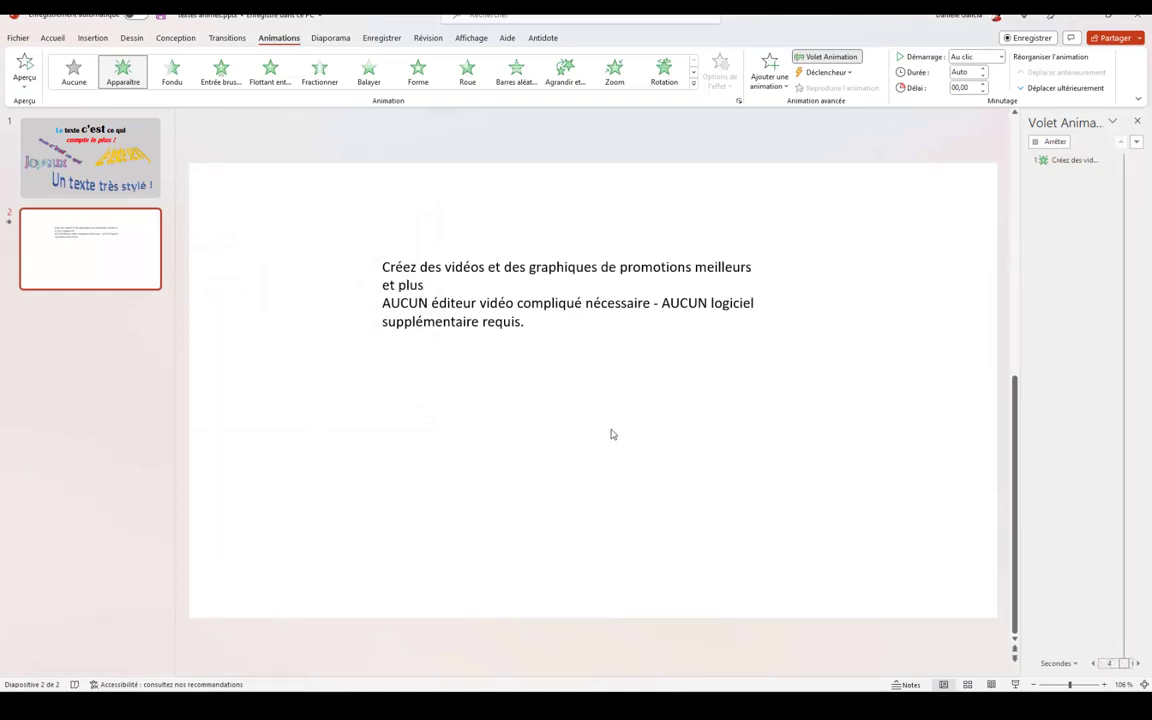
left_click(1136, 160)
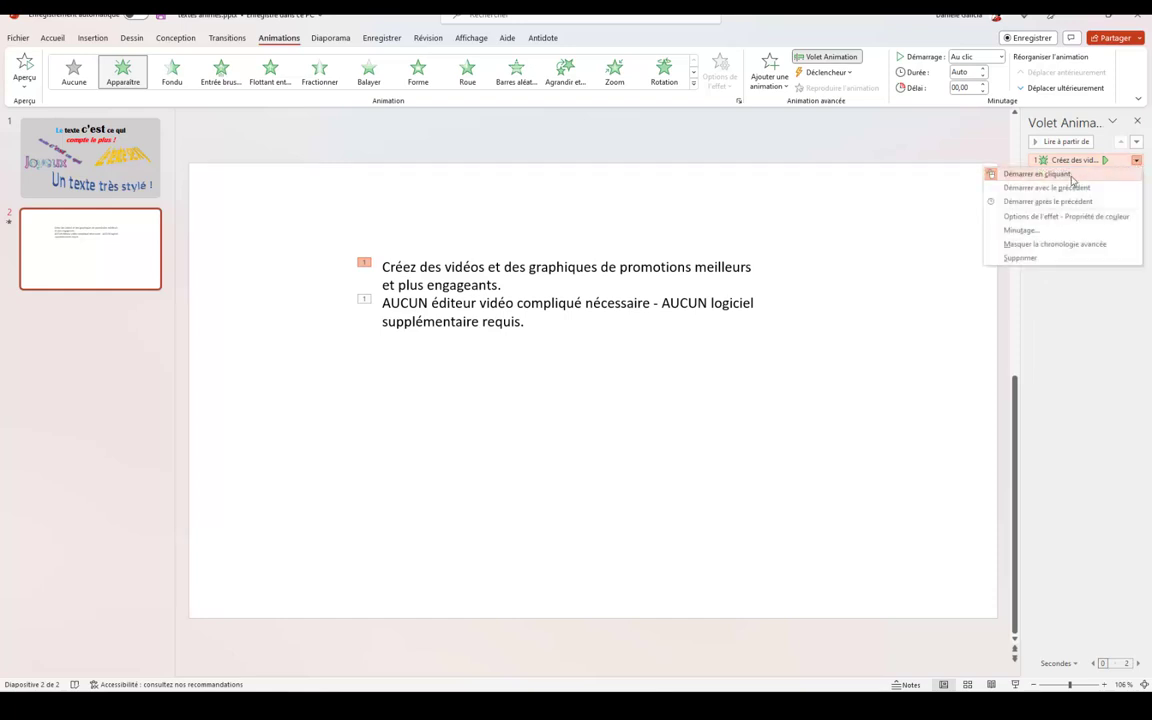
Make the first paragraph's animation start with the previous one, then select the AUCUN paragraph.
left_click(1040, 187)
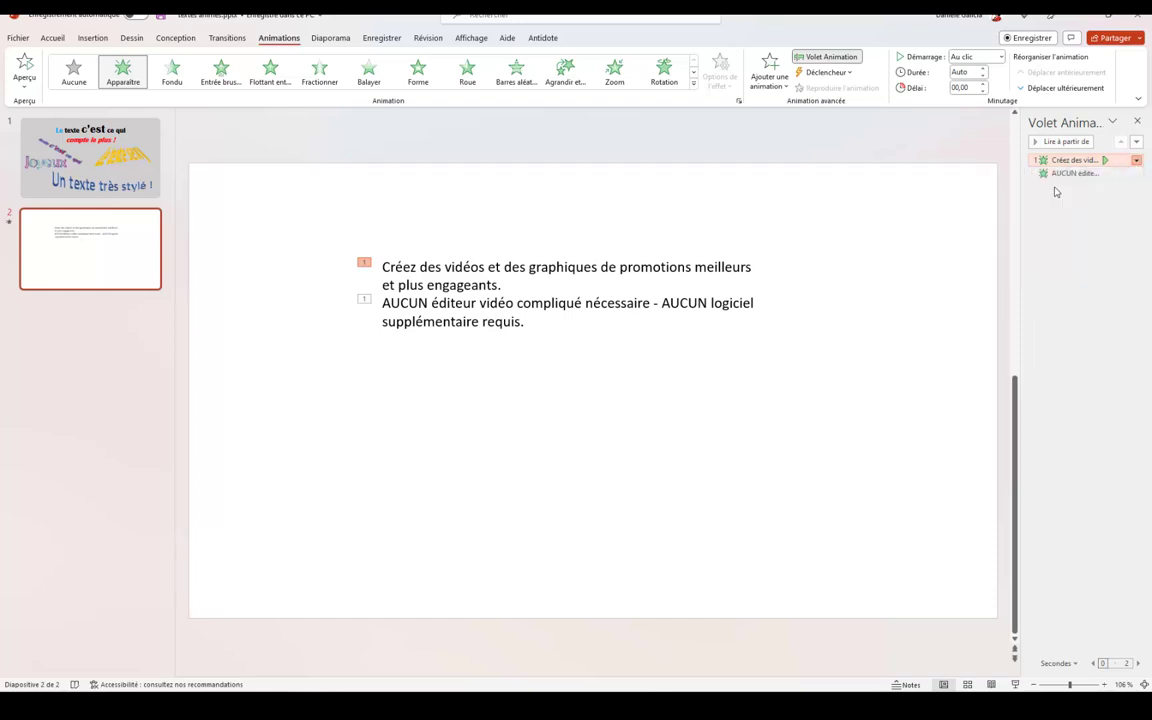
left_click(1095, 240)
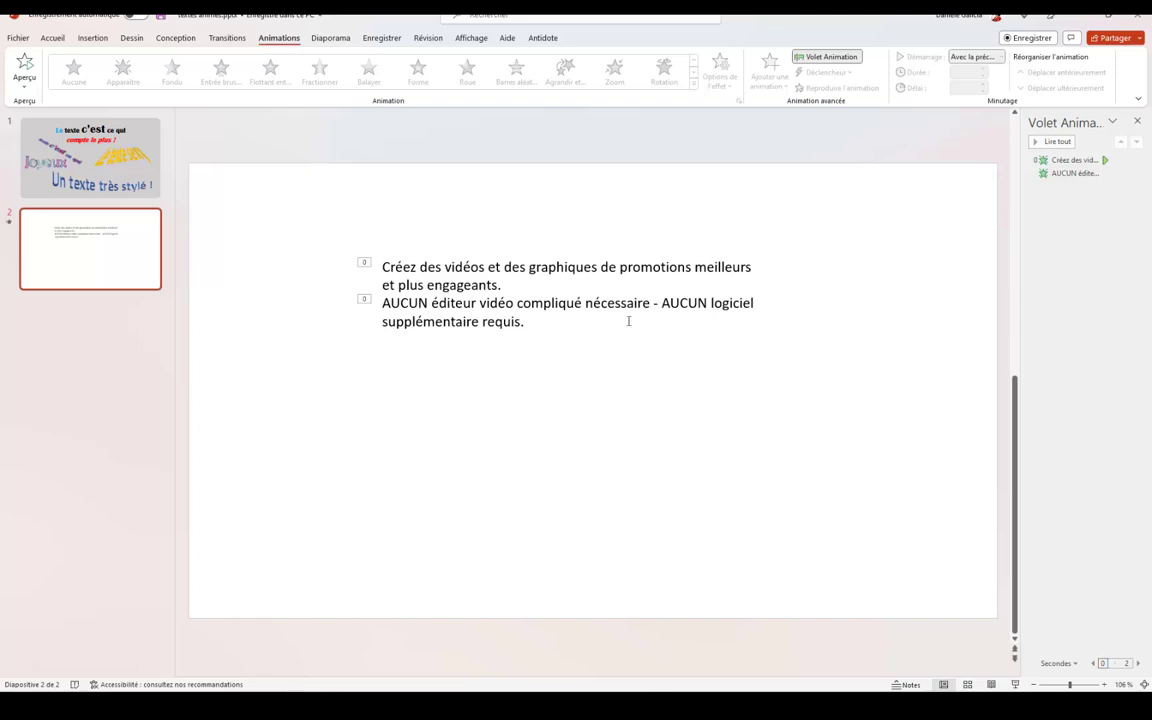
left_click(432, 320)
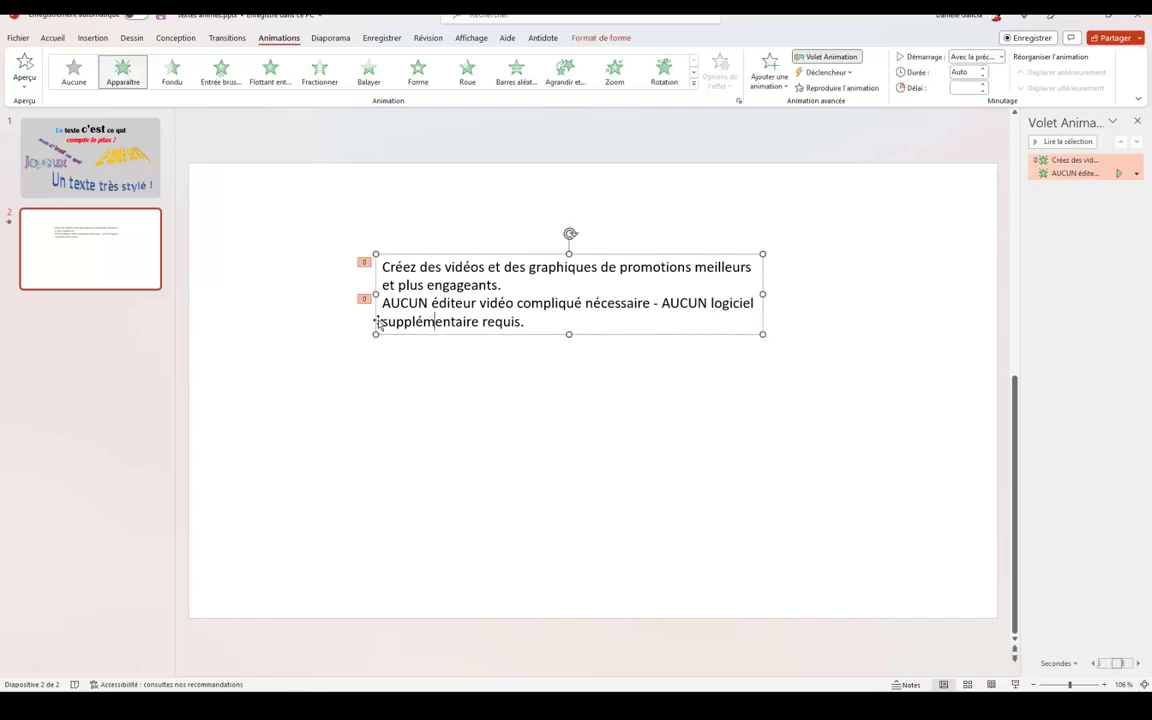
left_click_drag(382, 307, 525, 320)
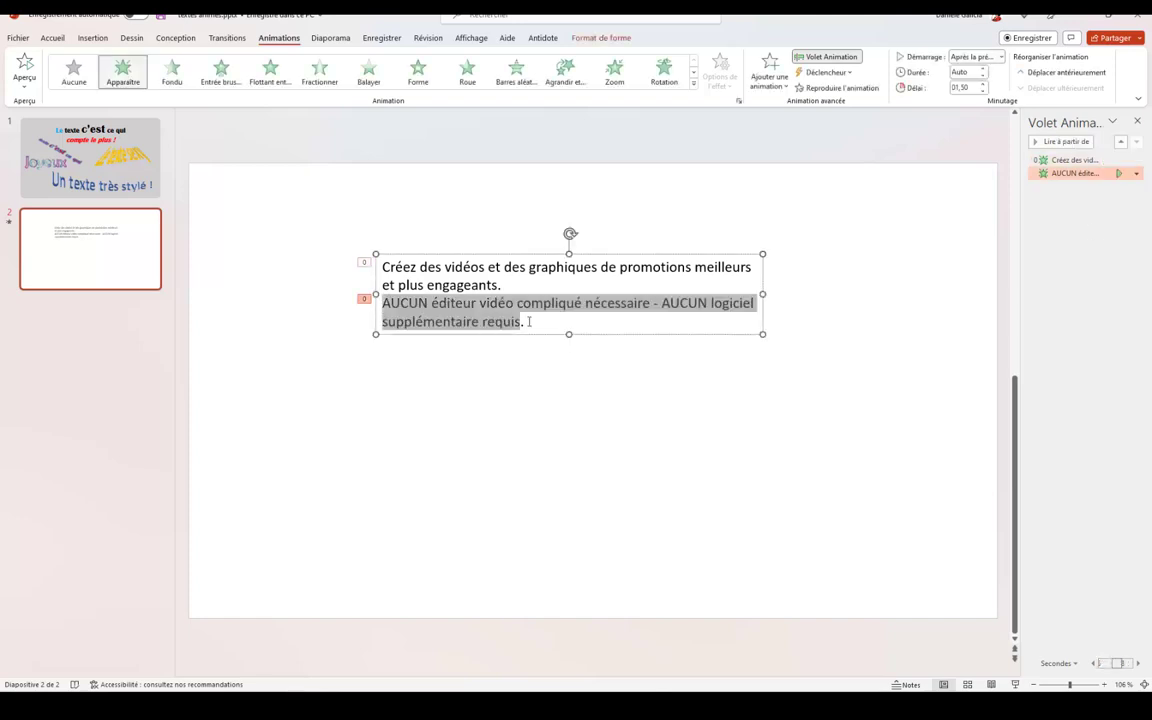
Make the AUCUN paragraph appear letter by letter with a shorter letter delay, and preview it.
left_click(1135, 172)
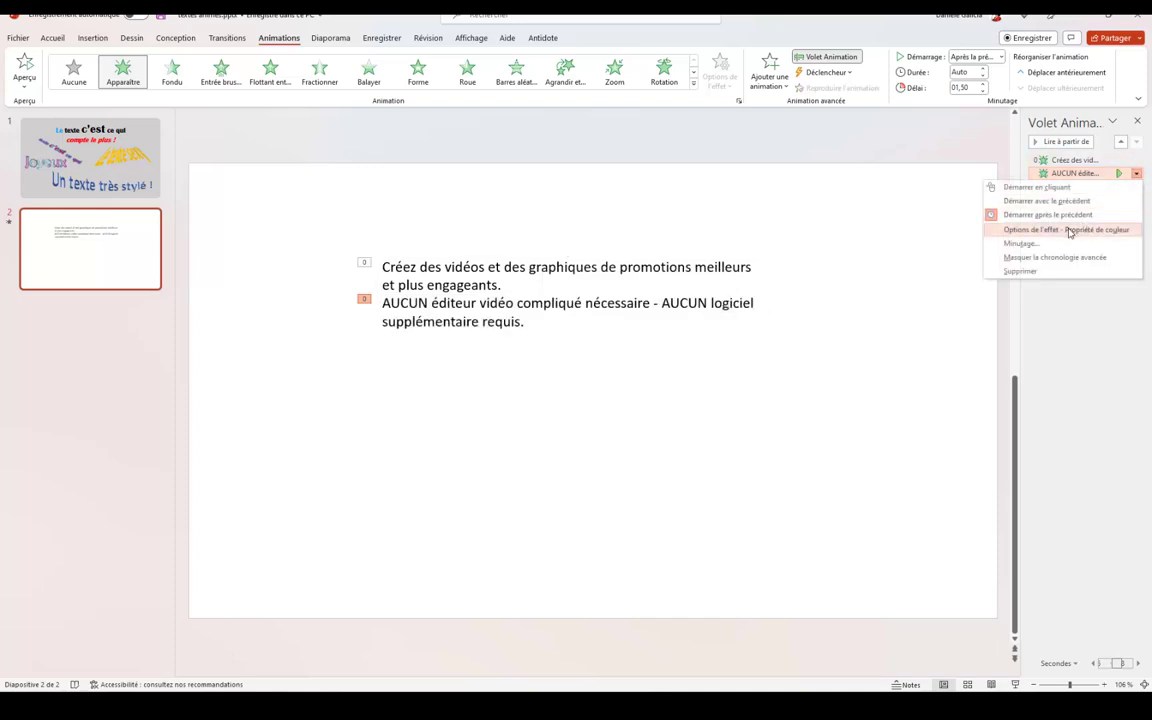
left_click(1069, 230)
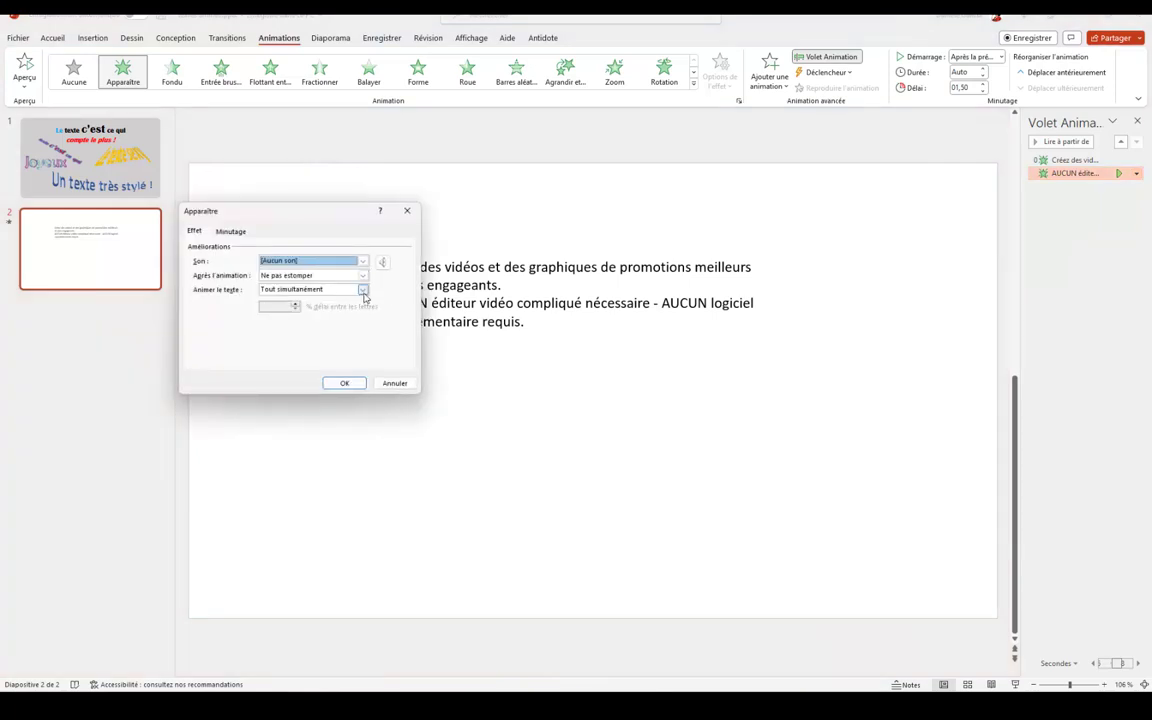
left_click(363, 290)
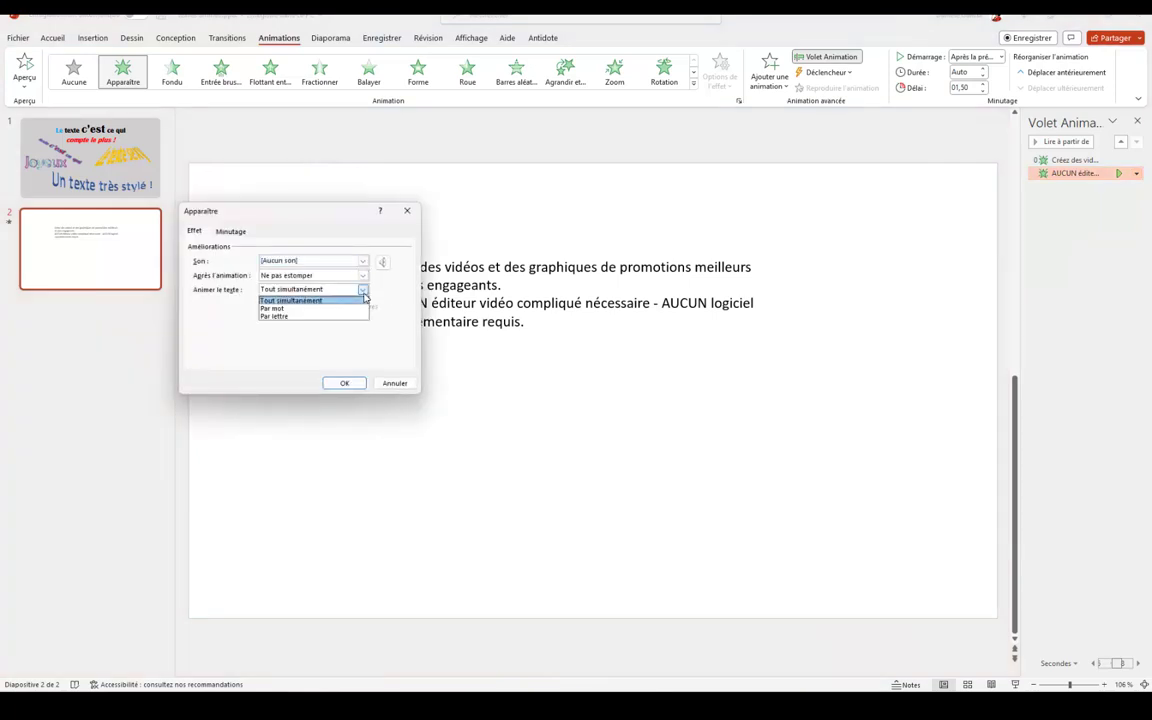
left_click(275, 316)
left_click(296, 310)
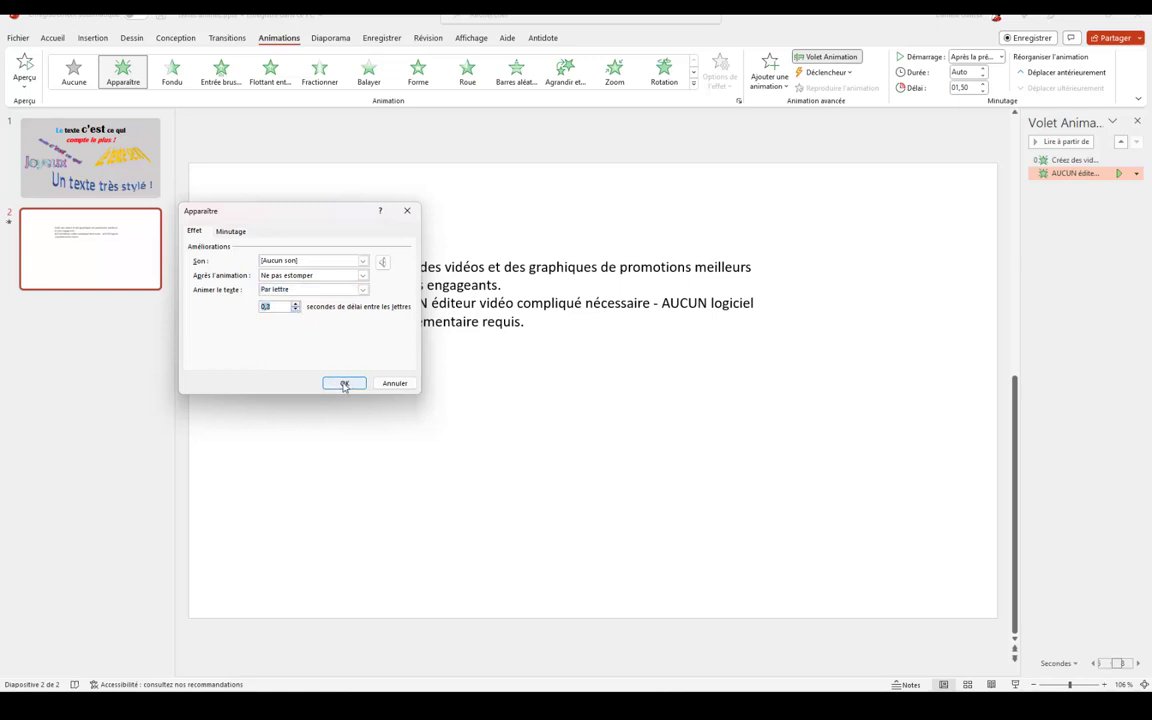
left_click(344, 385)
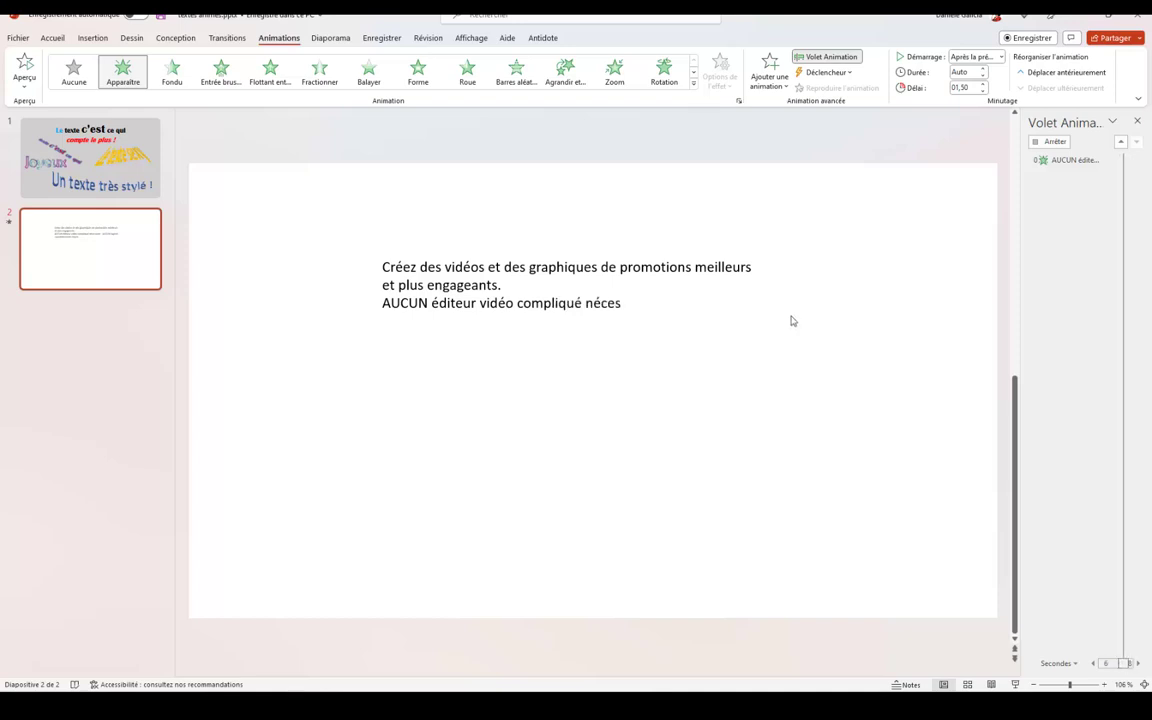
left_click(884, 281)
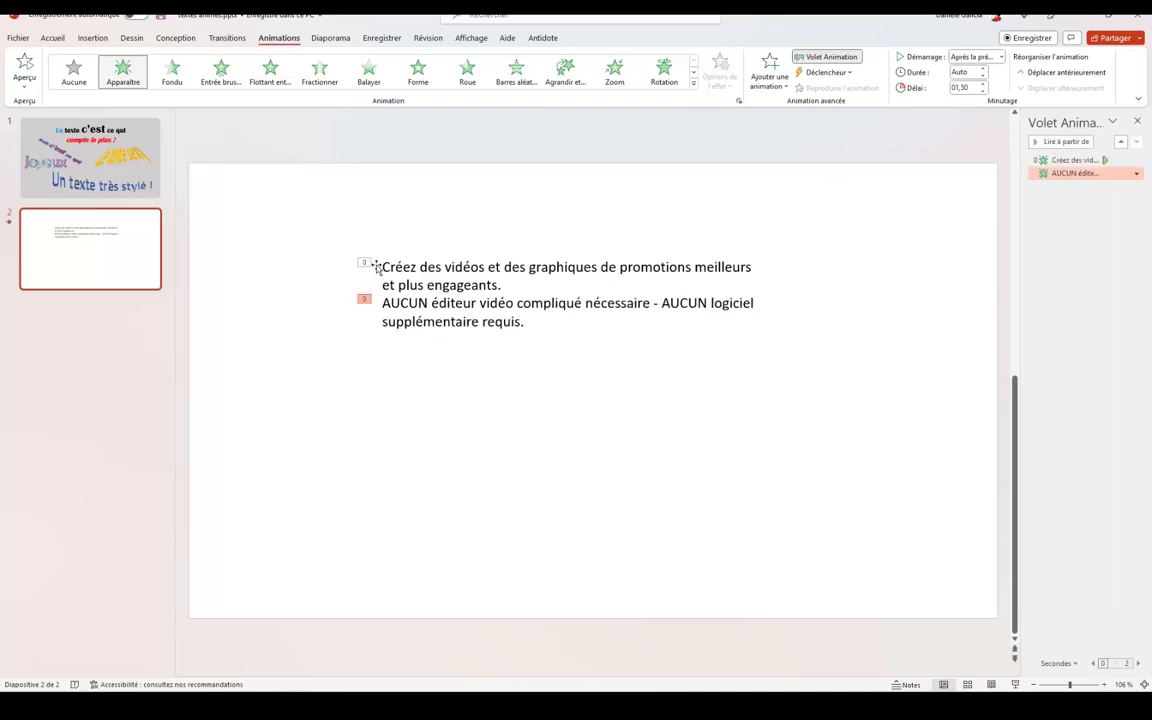
Replace the AUCUN paragraph's entrance effect with Élever from the full entrance effects list.
left_click(1137, 174)
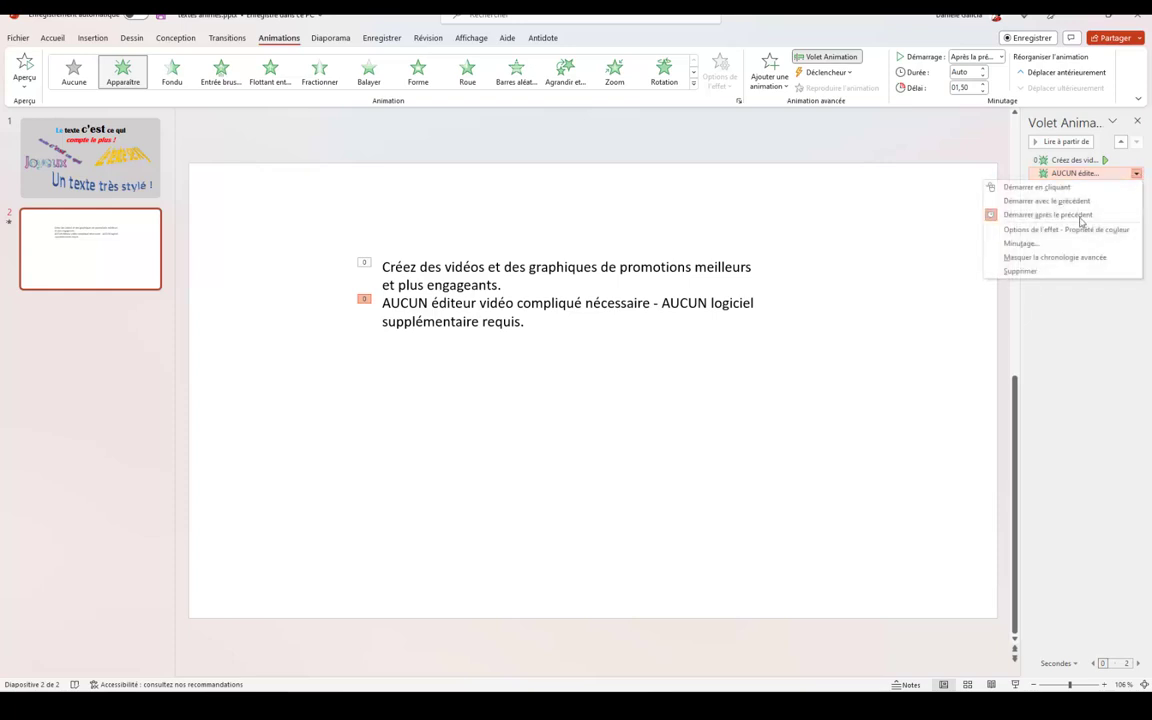
left_click(1055, 257)
left_click(695, 87)
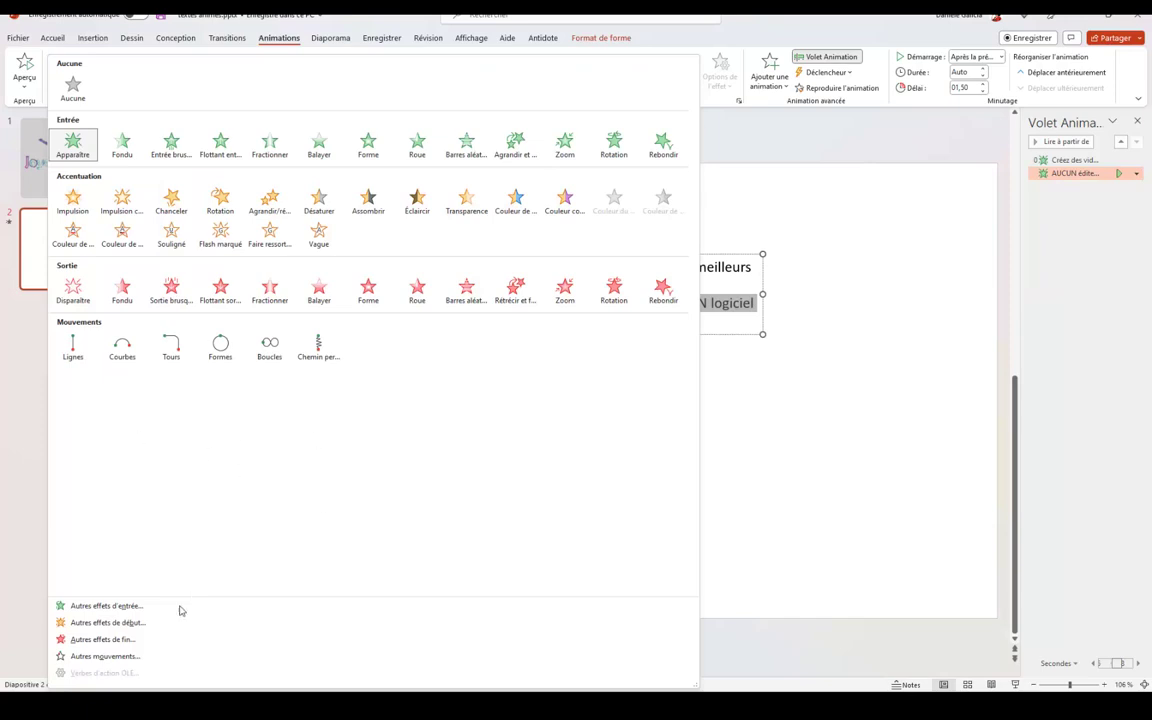
left_click(95, 606)
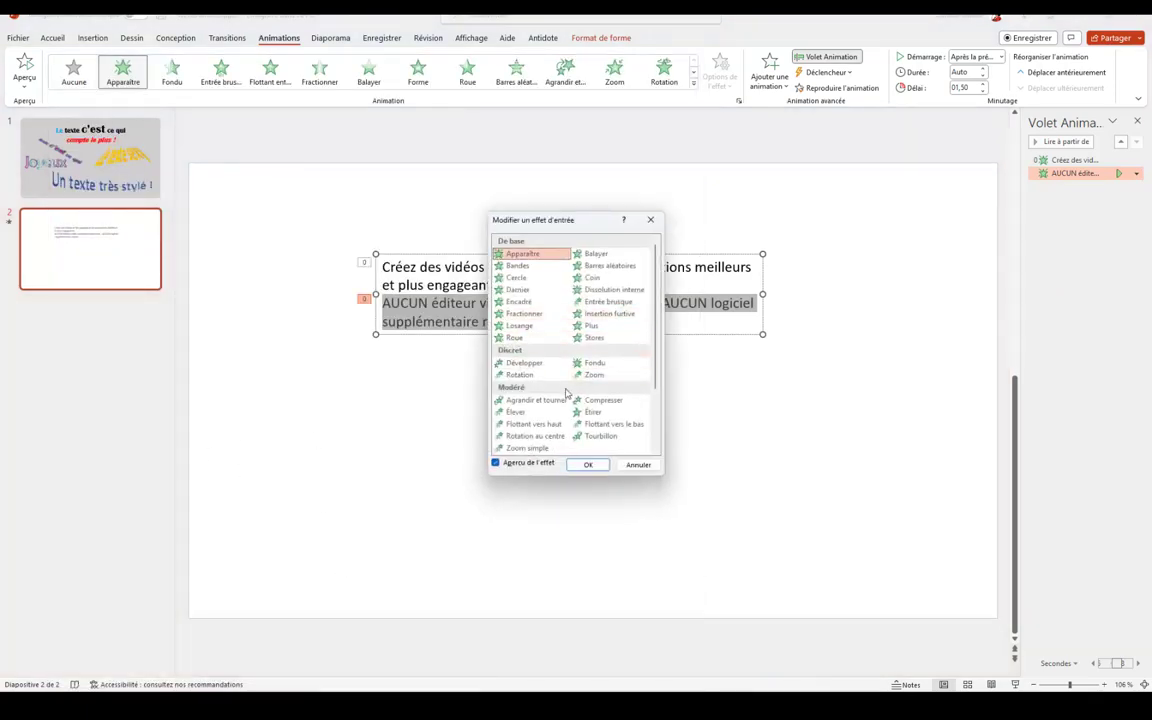
left_click(516, 412)
left_click(588, 464)
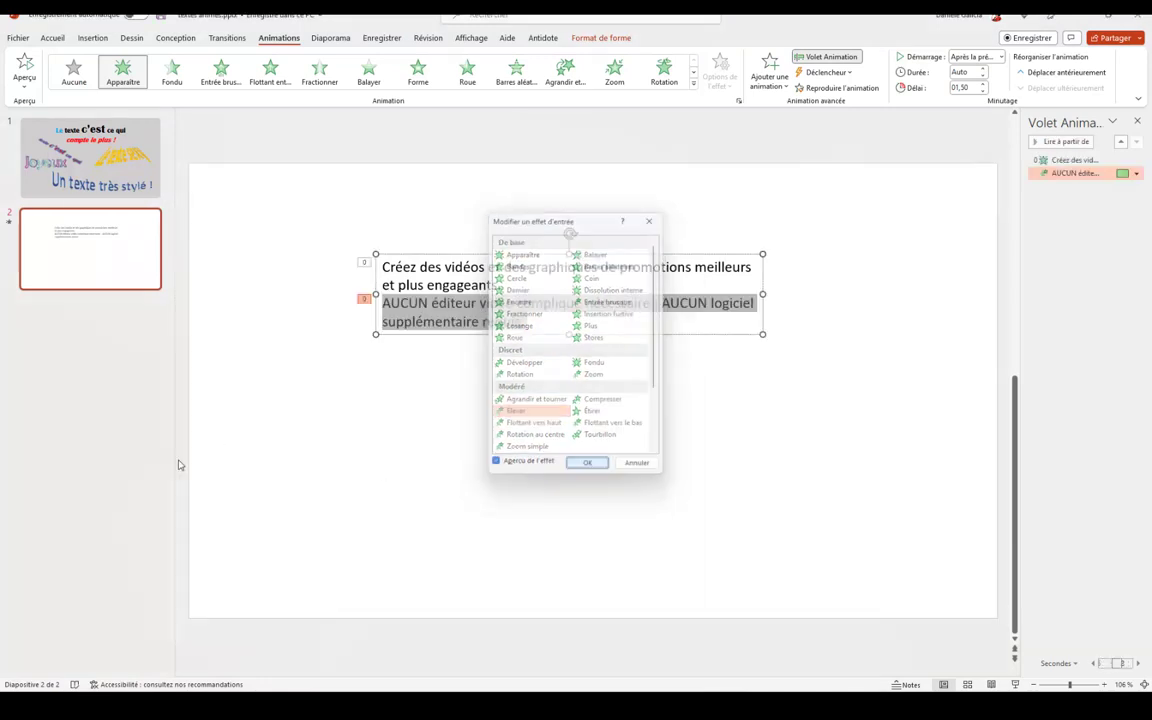
Bring up the Élever effect settings for the AUCUN paragraph's animation.
left_click(319, 350)
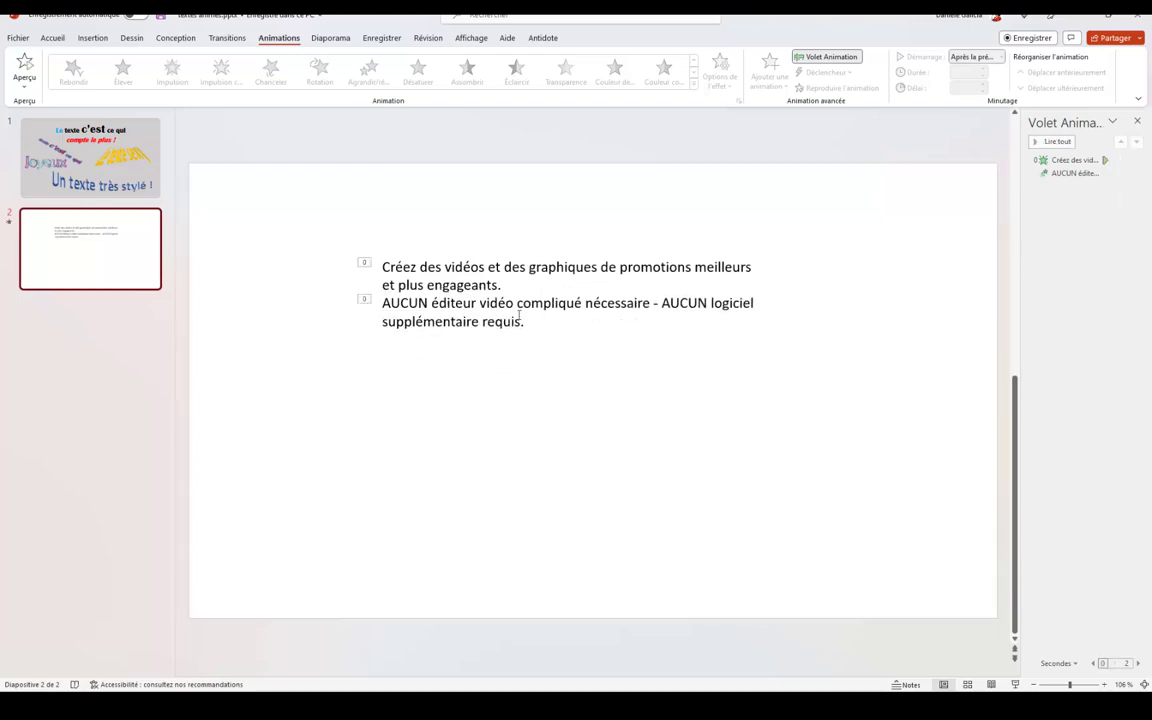
left_click(1118, 175)
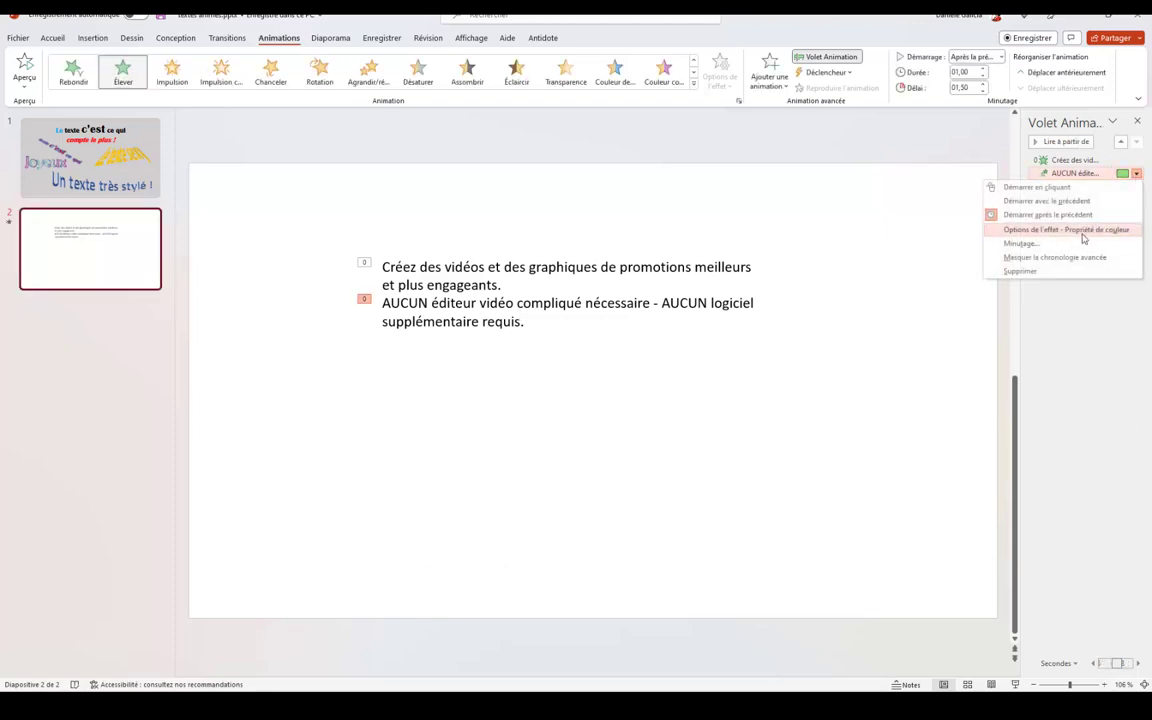
left_click(1080, 232)
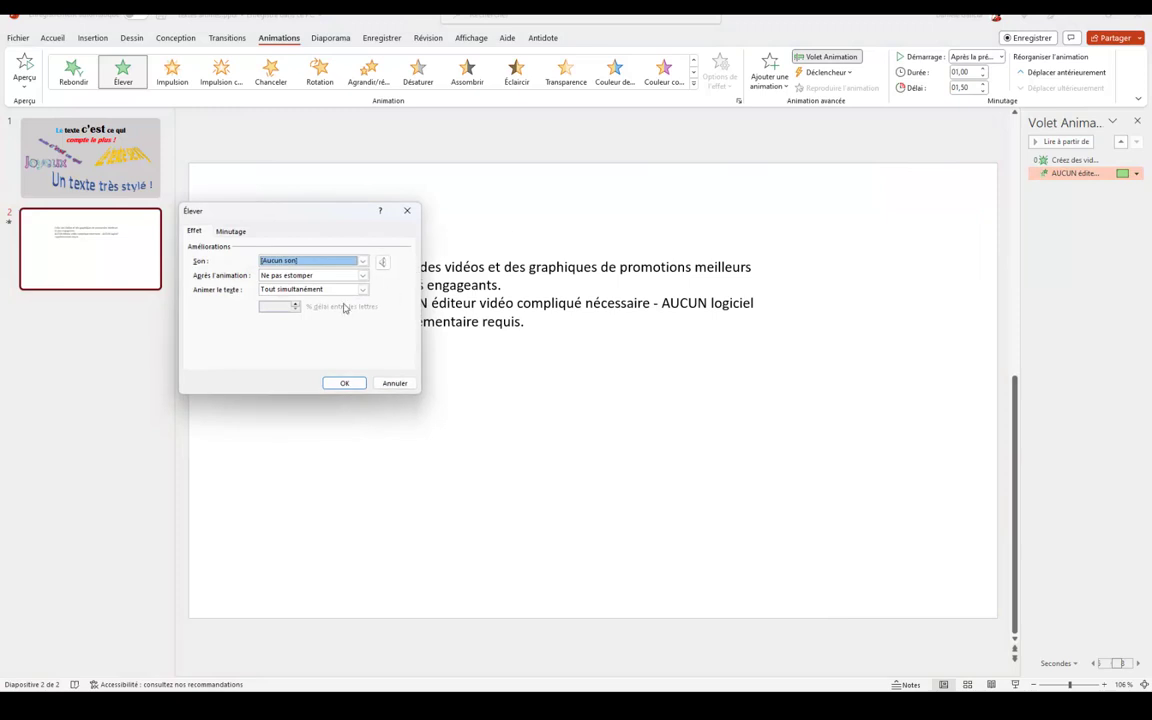
left_click(363, 290)
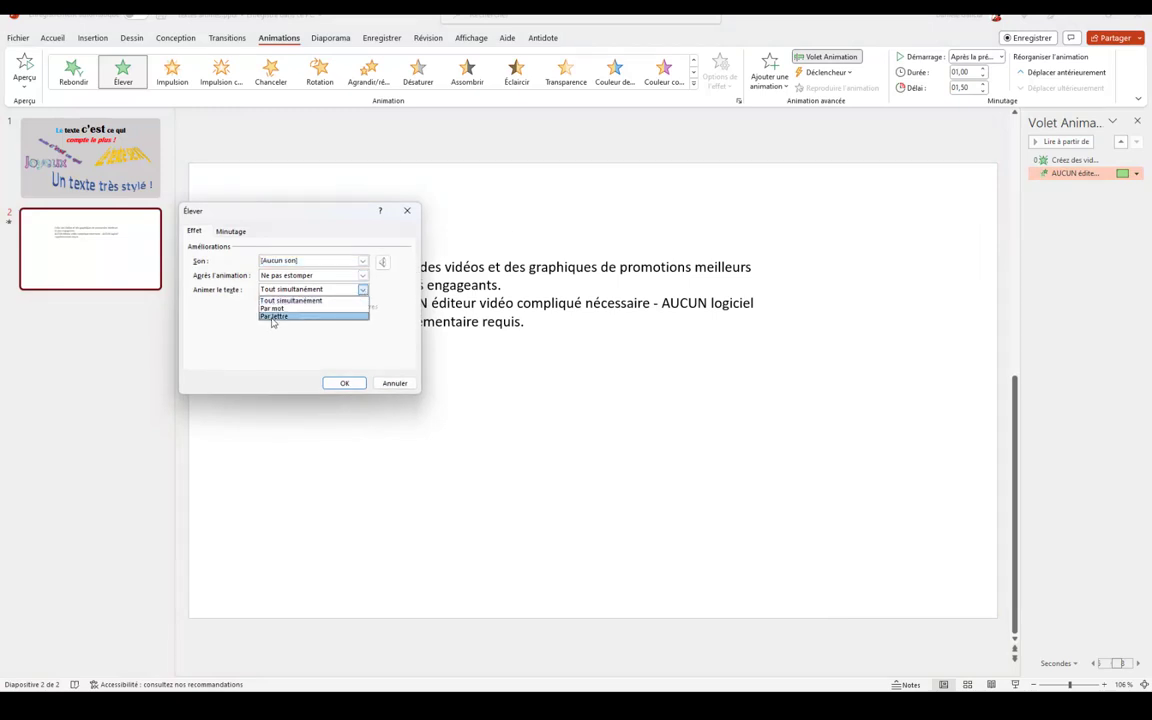
Set the Élever effect to animate the AUCUN text by letter with a reduced letter delay.
left_click(274, 322)
left_click(295, 310)
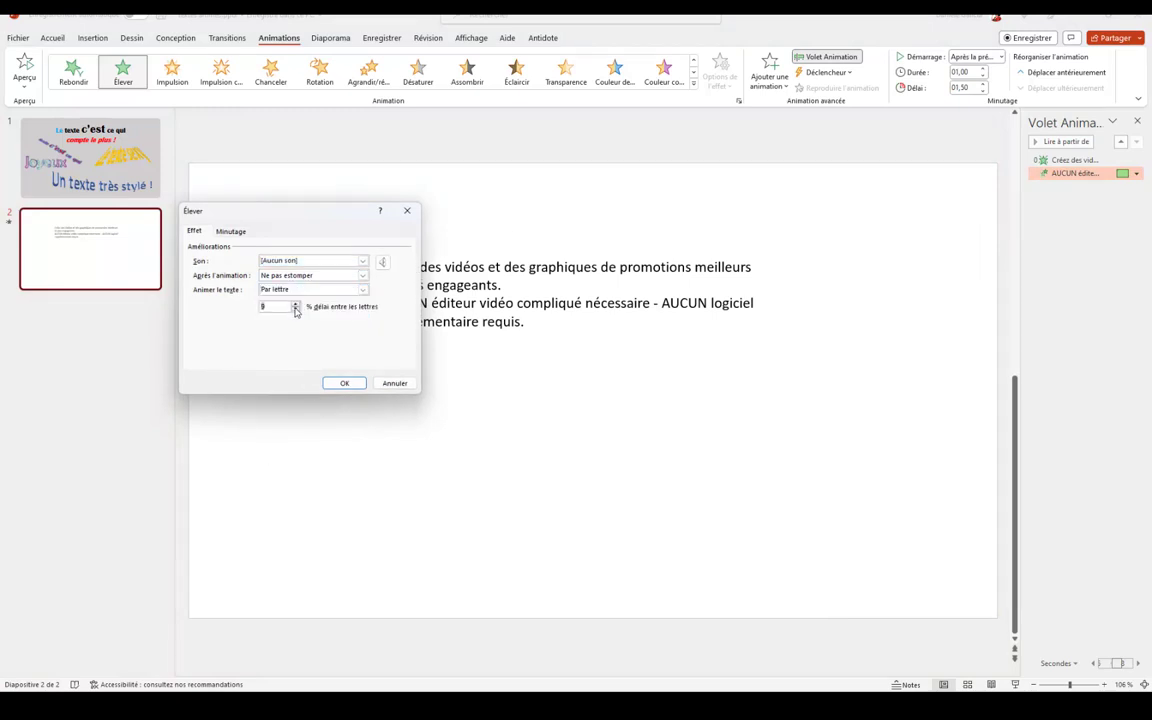
left_click(295, 310)
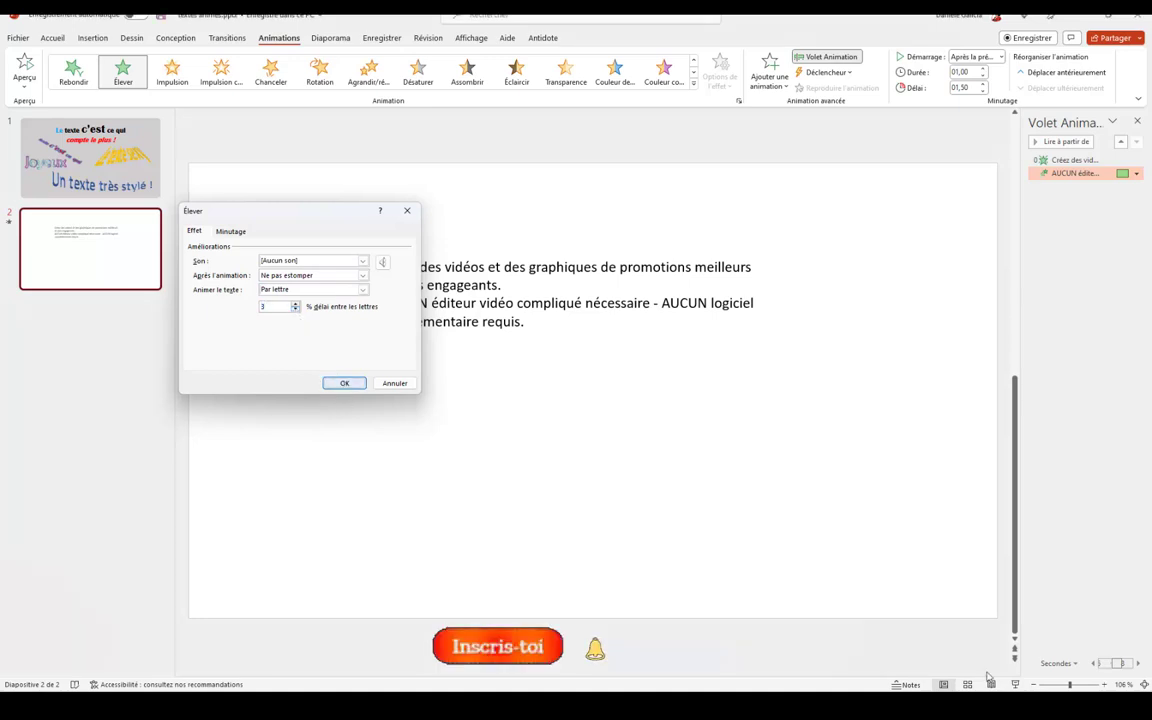
left_click(341, 383)
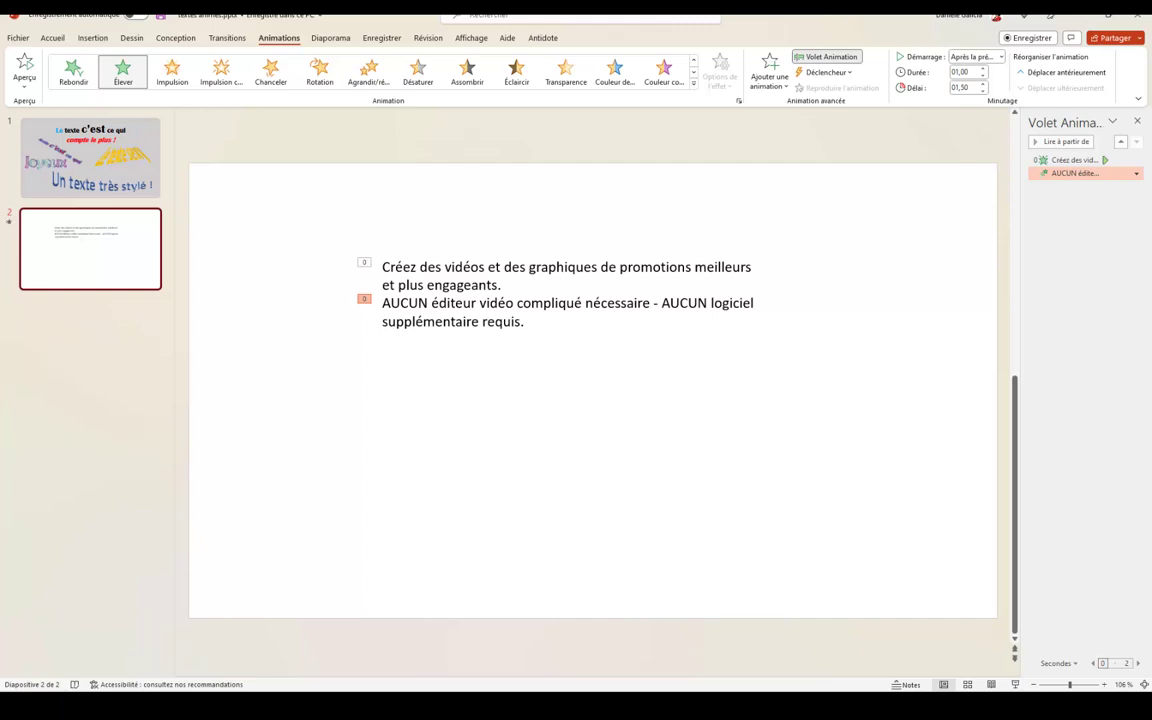
Raise the AUCUN Élever animation's delay between letters to 4% and preview it.
left_click(1137, 173)
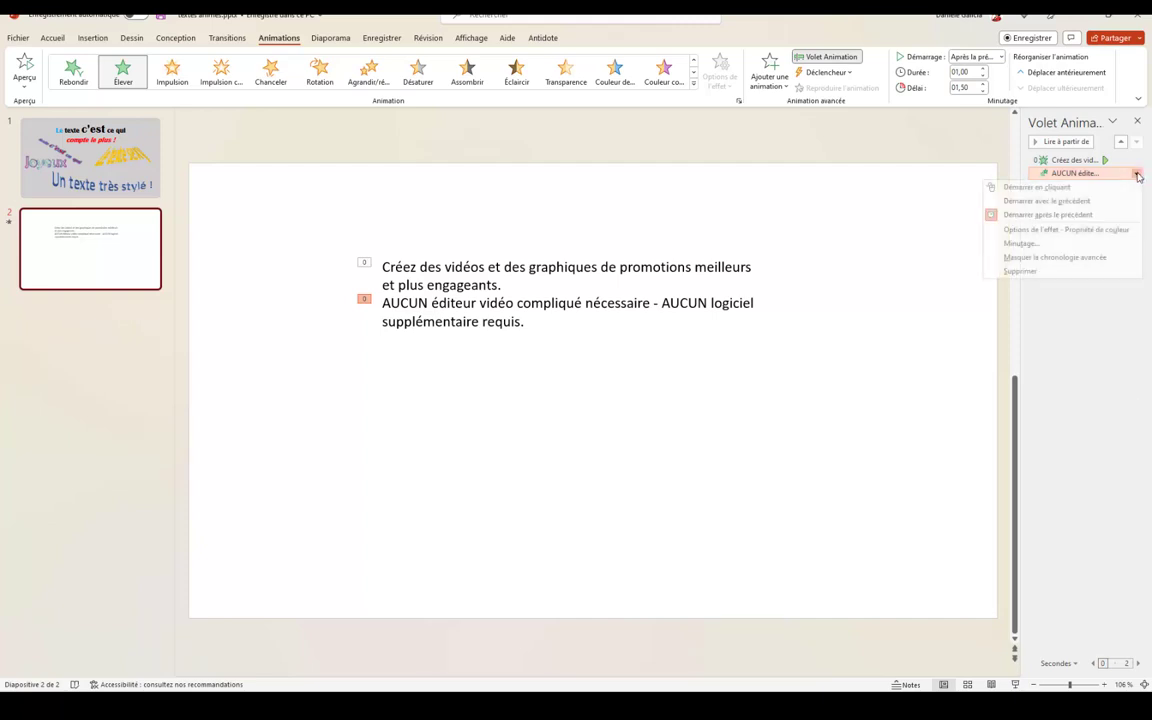
left_click(1037, 231)
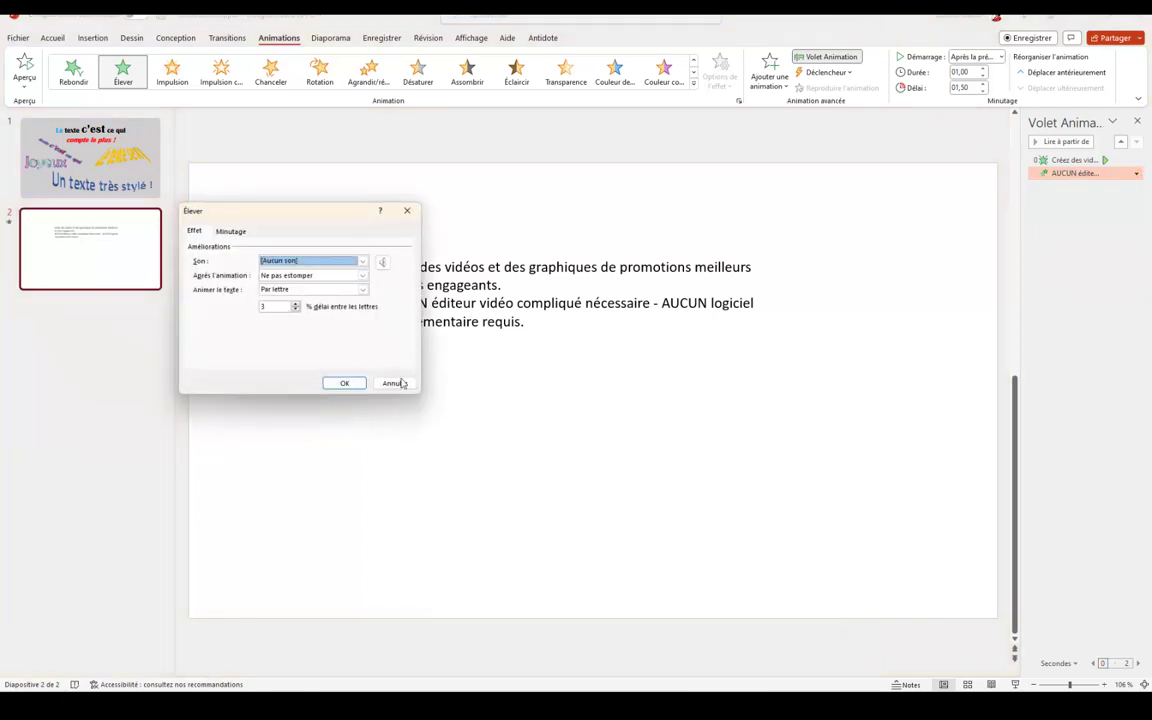
left_click(296, 305)
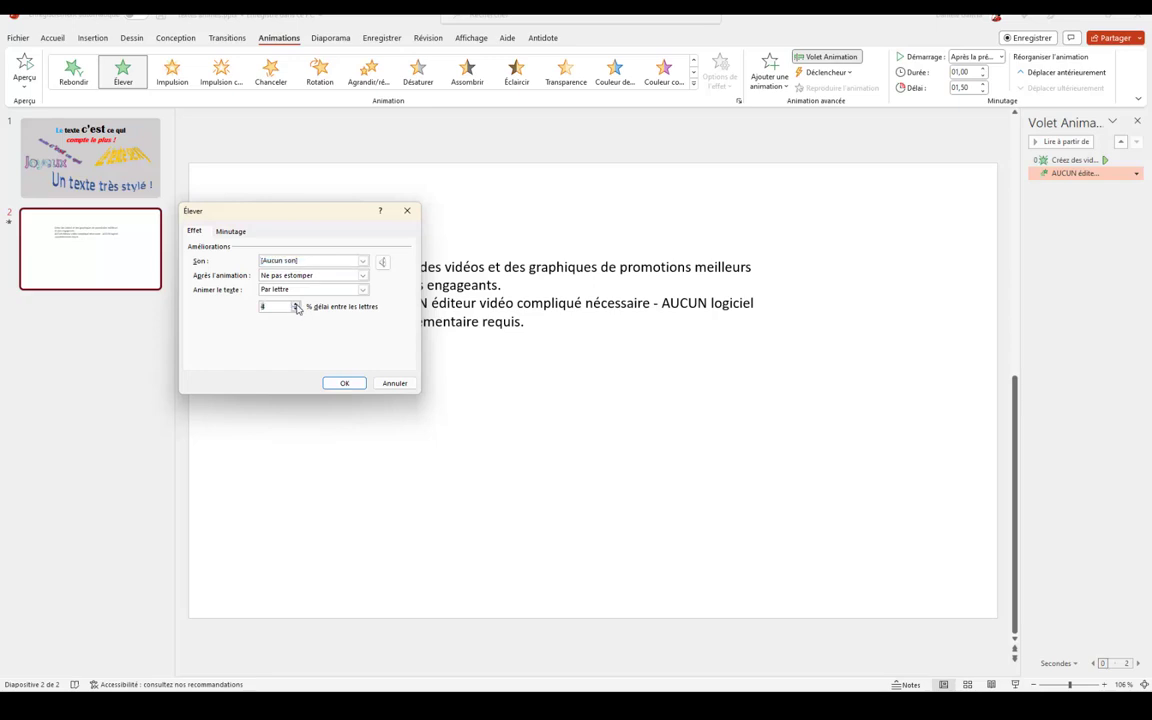
left_click(344, 384)
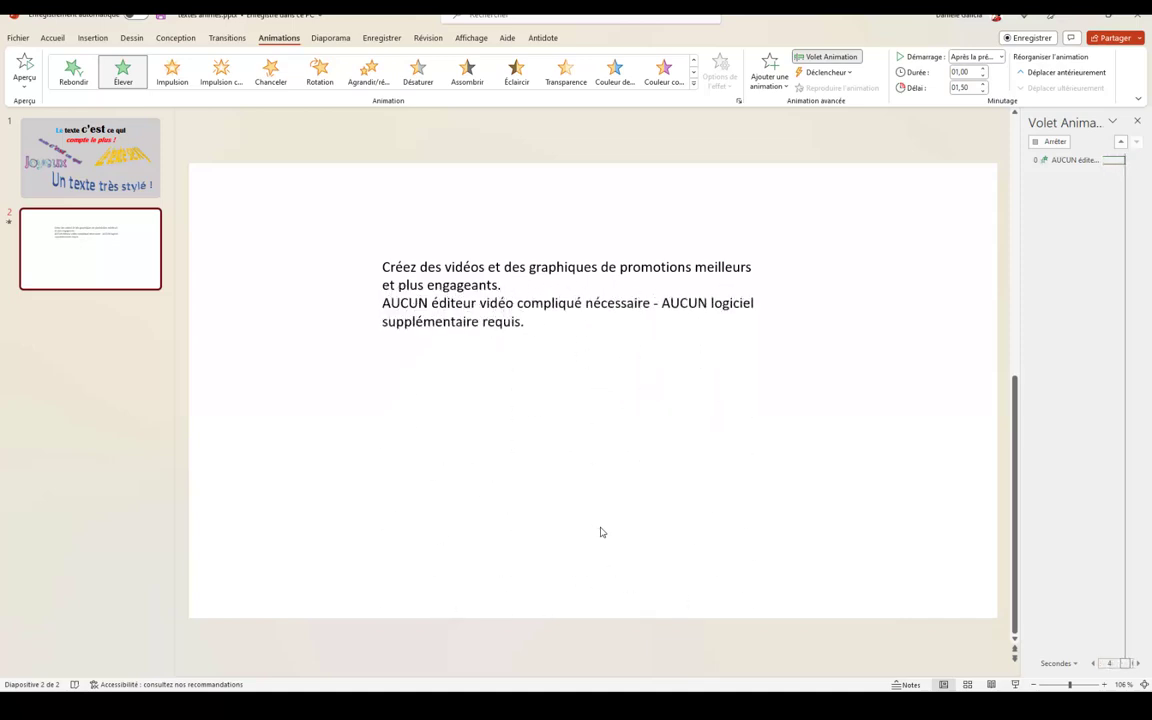
Add an Object Color emphasis to the first paragraph with light orange as the colour.
left_click(395, 265)
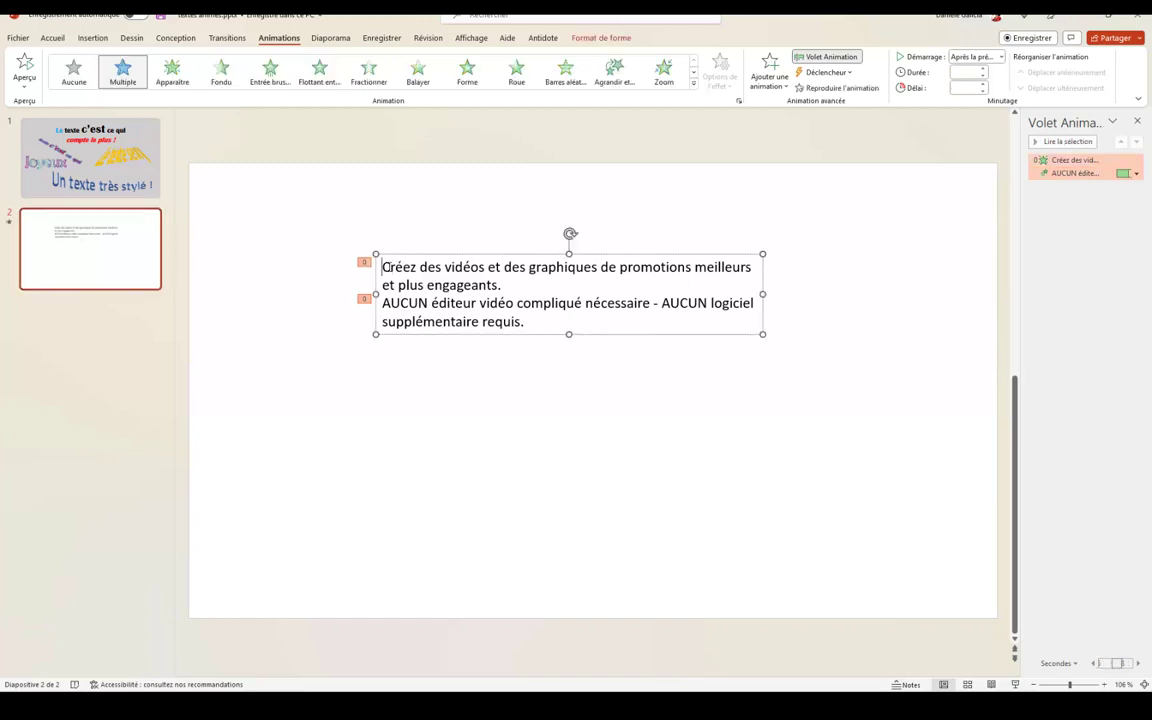
left_click(364, 262)
left_click(693, 83)
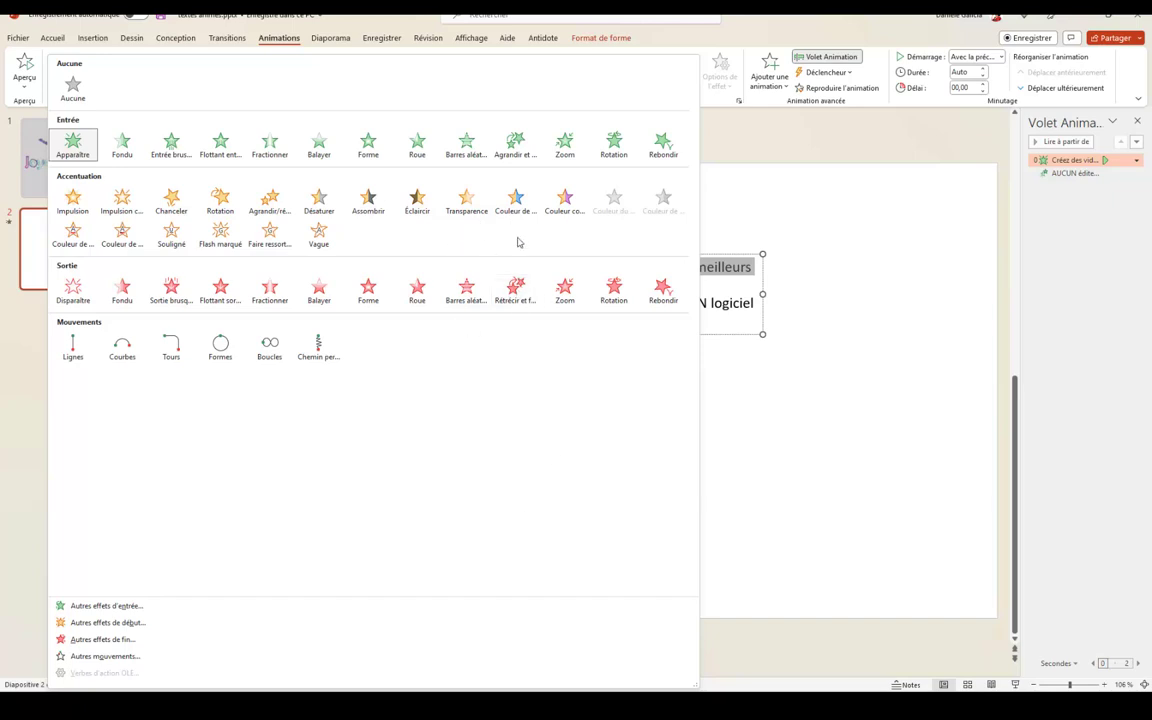
left_click(514, 200)
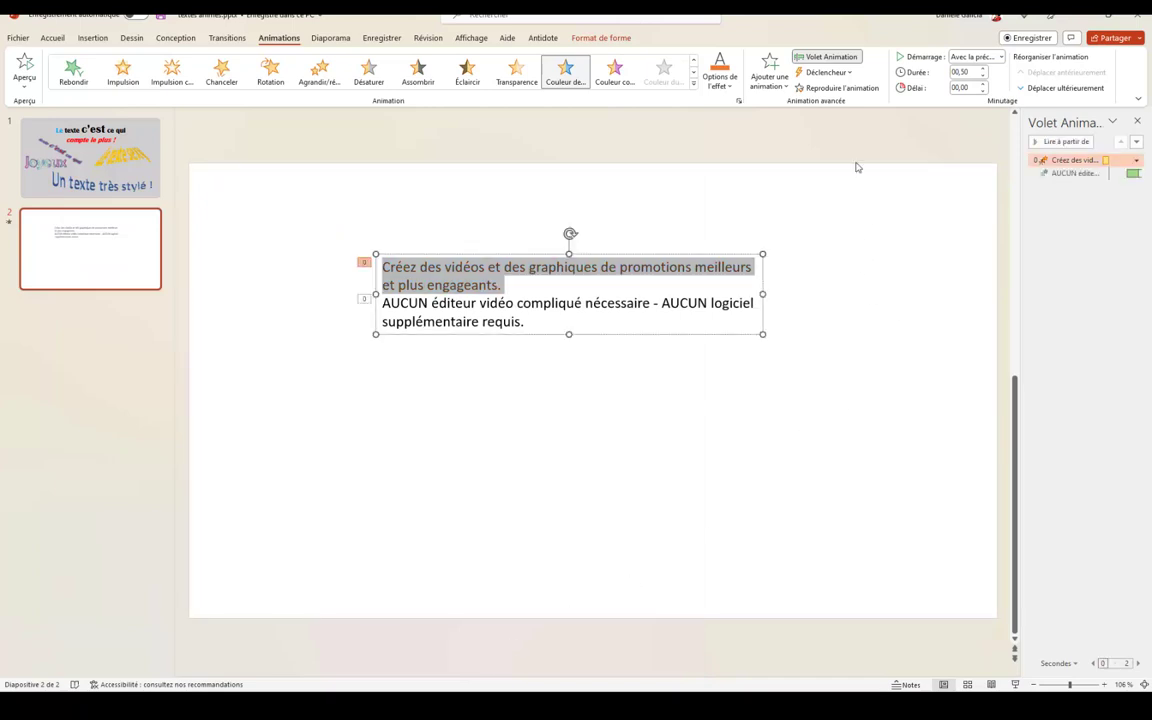
left_click(727, 86)
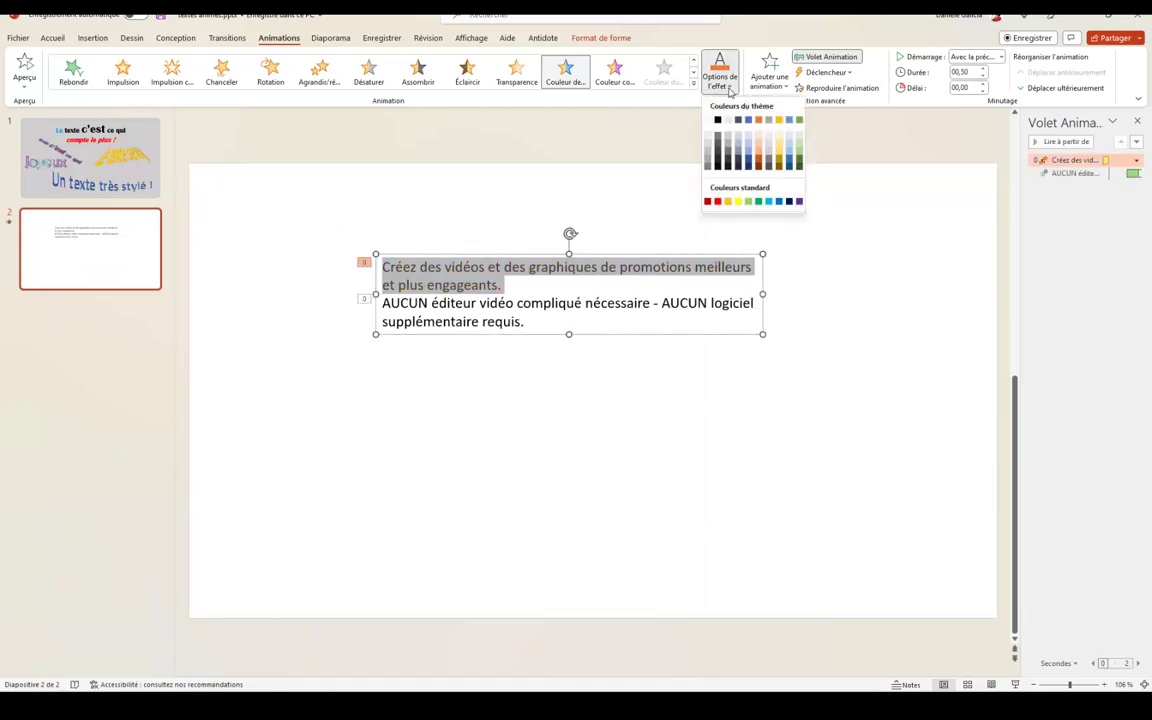
left_click(760, 155)
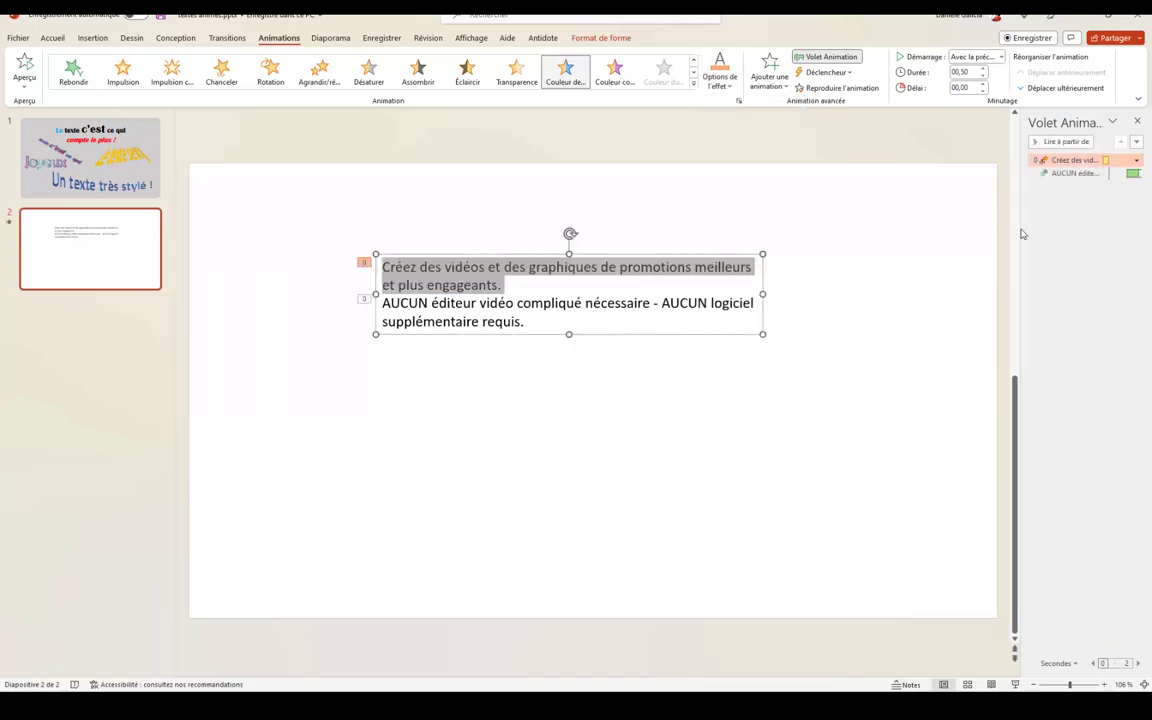
Set the first paragraph's colour-change emphasis to animate the text word by word.
left_click(1136, 162)
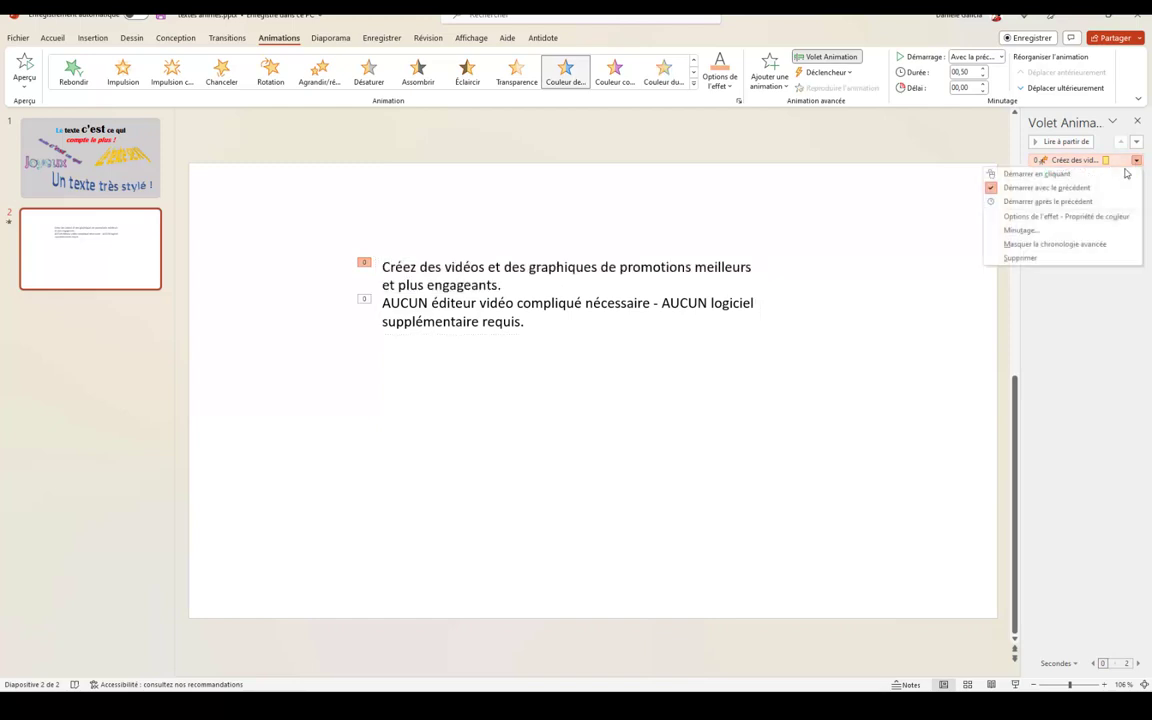
left_click(1057, 218)
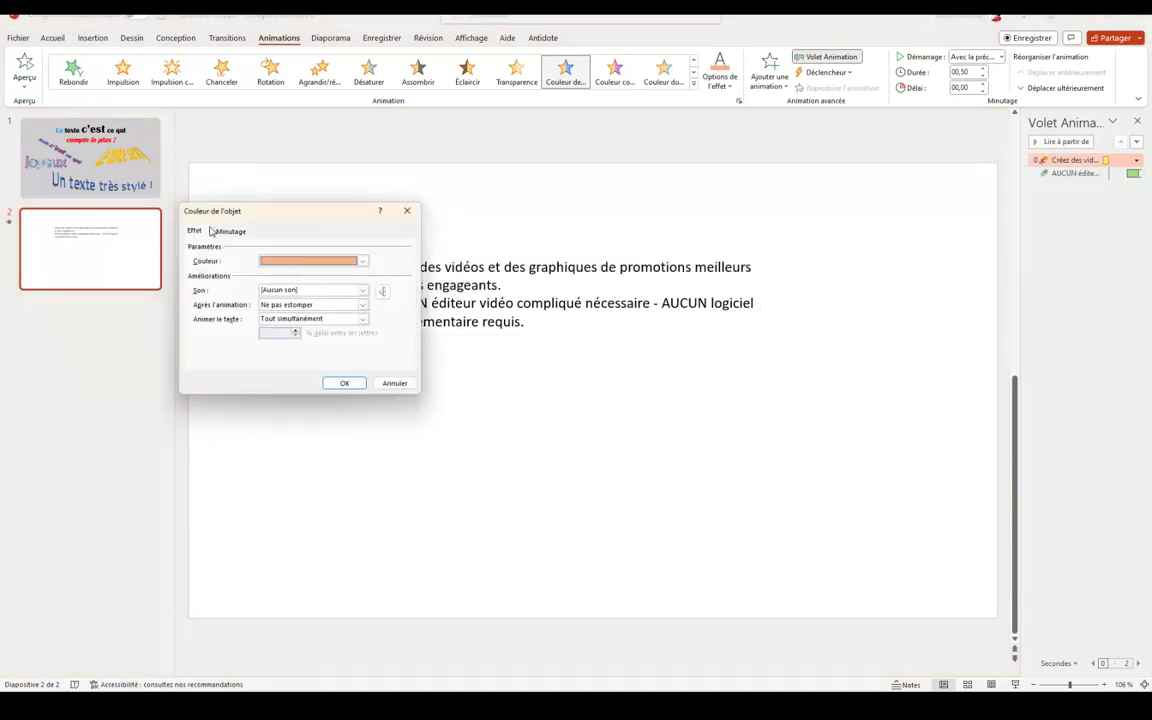
left_click(363, 319)
left_click(280, 338)
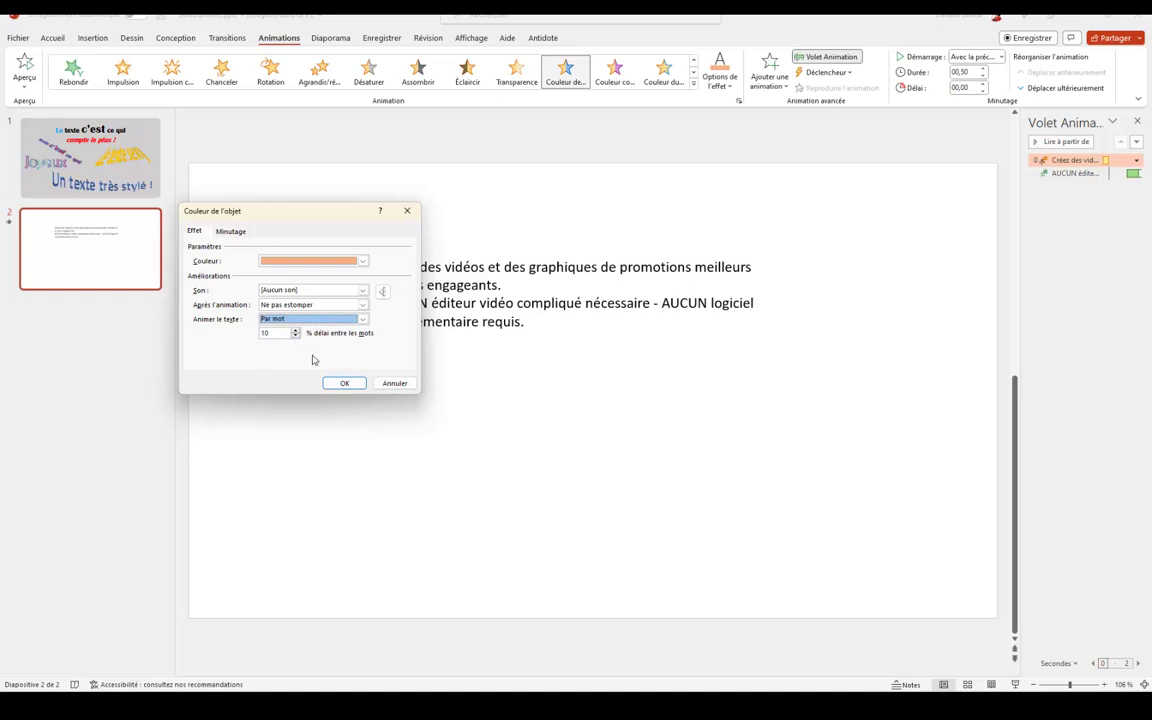
left_click(344, 383)
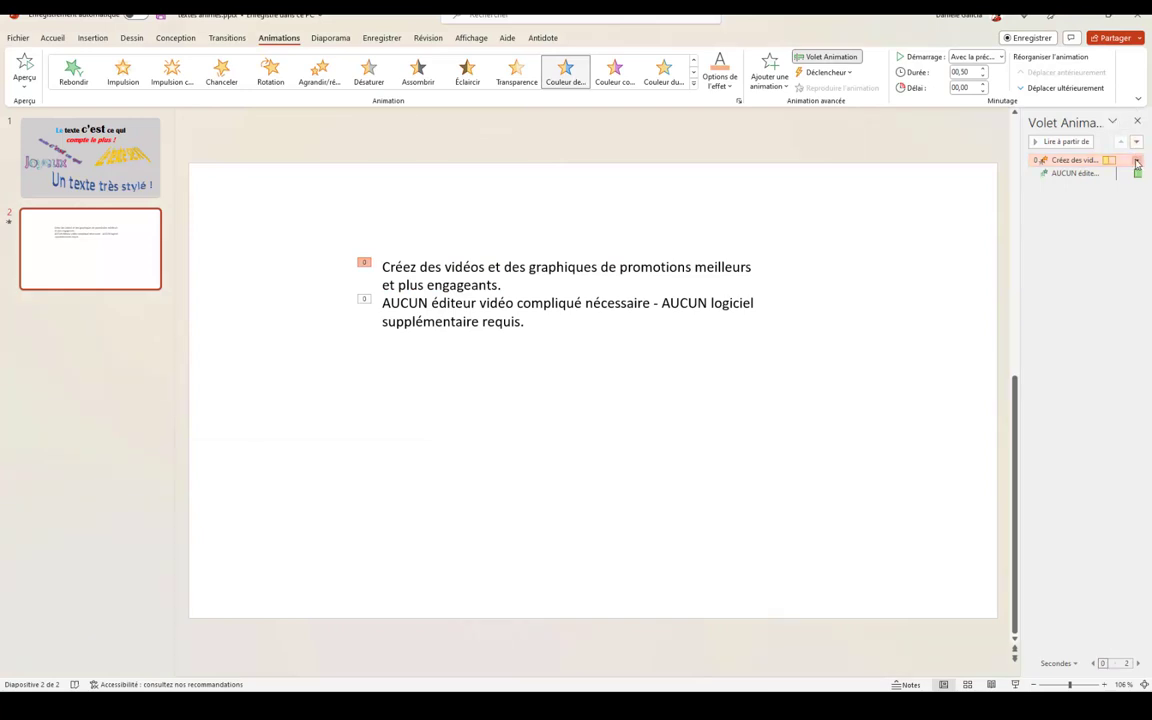
Change the colour animation's delay between words to 15%.
left_click(1136, 160)
left_click(1075, 216)
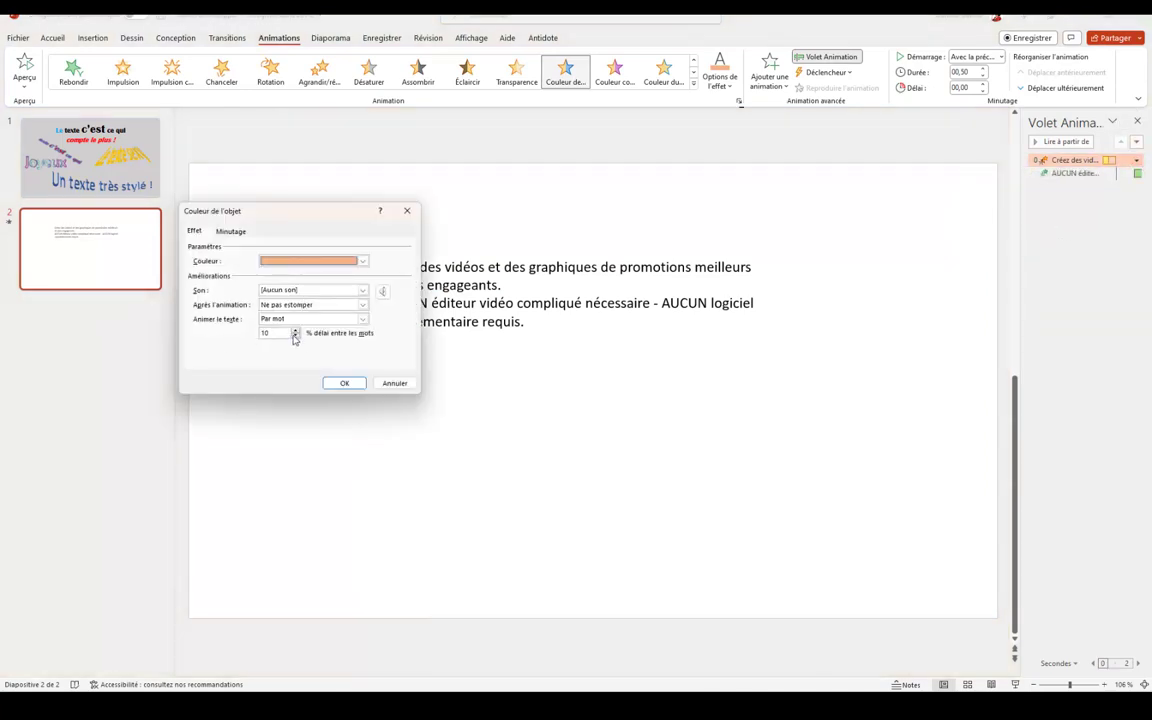
left_click(296, 332)
left_click(338, 384)
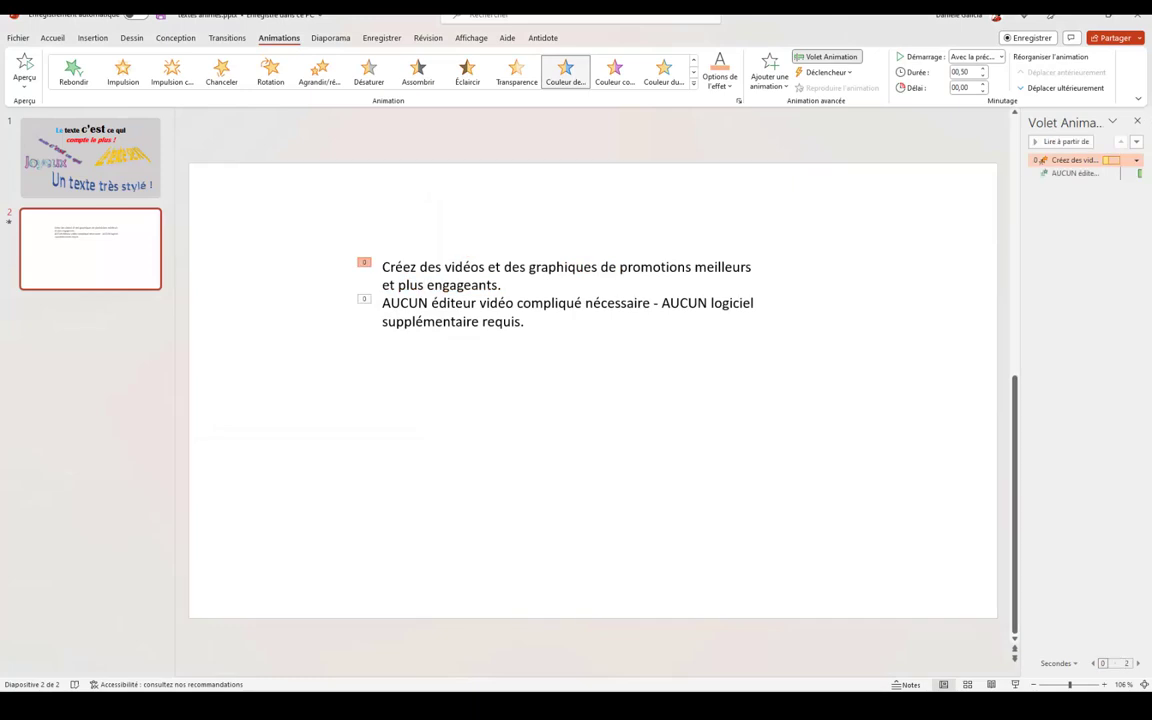
Set the first paragraph's colour animation duration to 2 seconds (moyen) in its timing settings.
left_click(1138, 162)
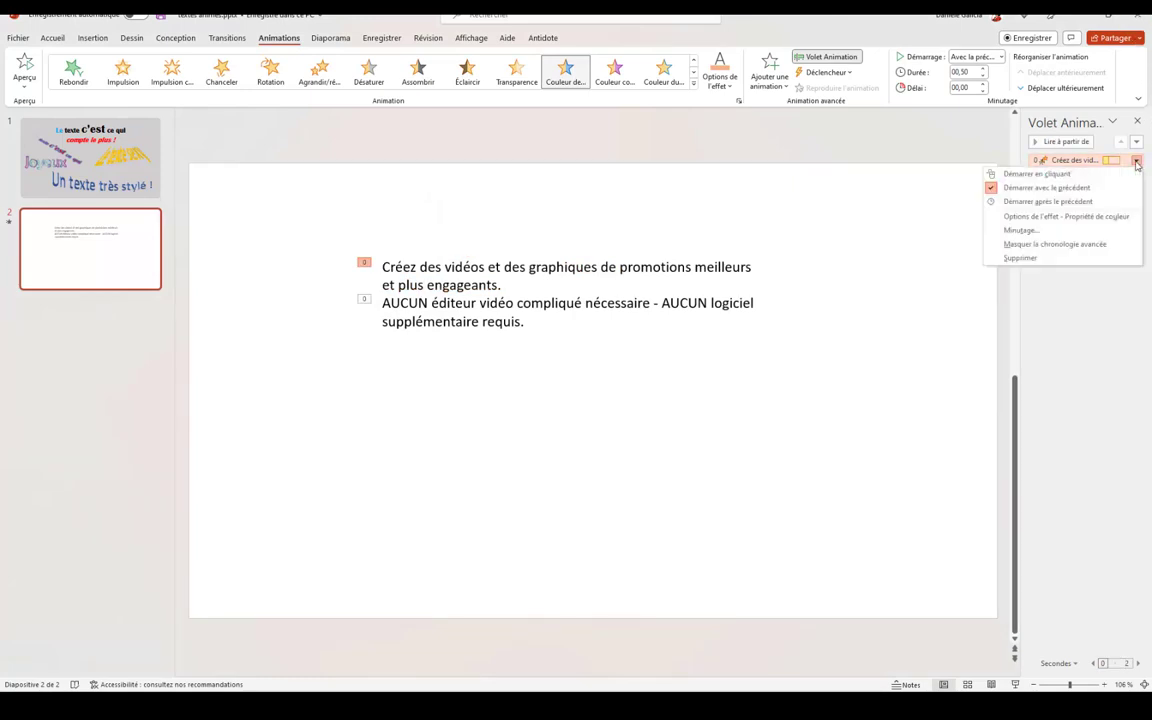
left_click(1029, 217)
left_click(230, 232)
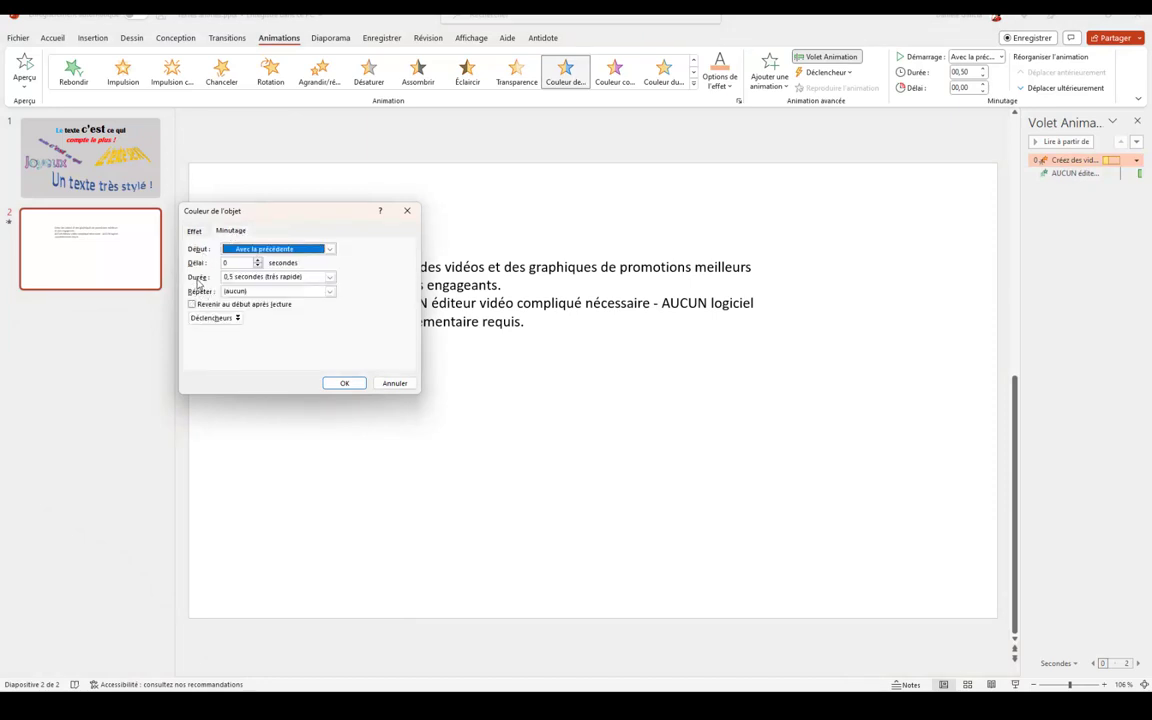
left_click(330, 279)
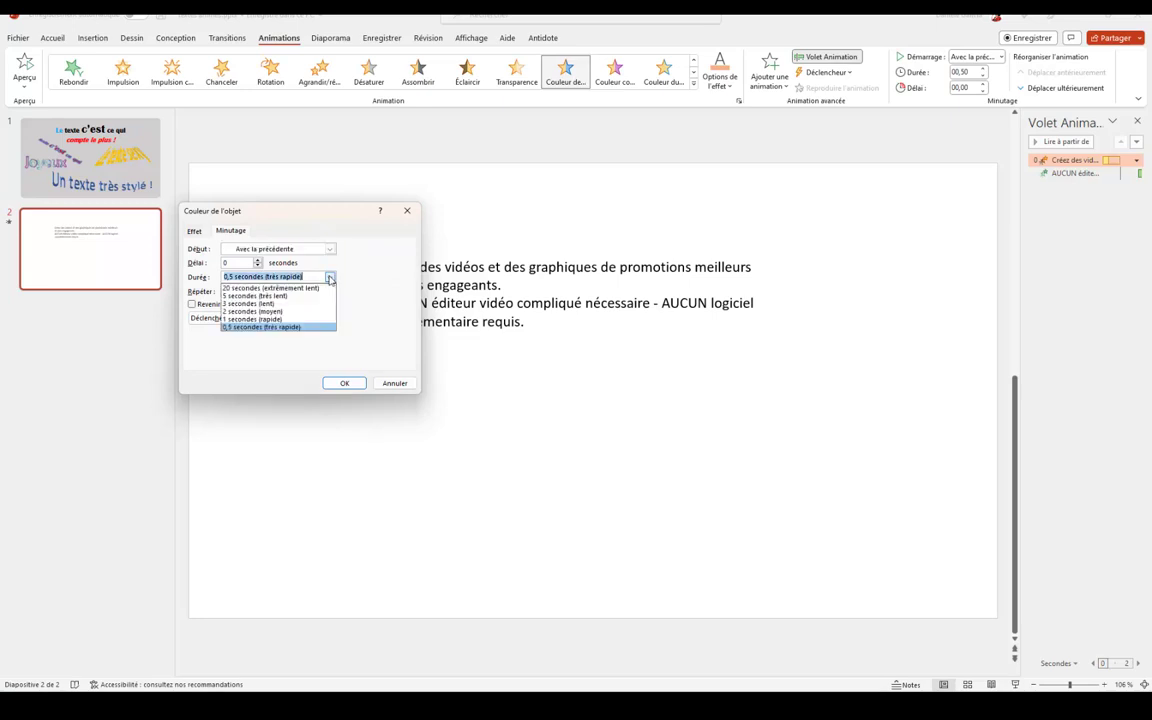
left_click(268, 312)
left_click(340, 386)
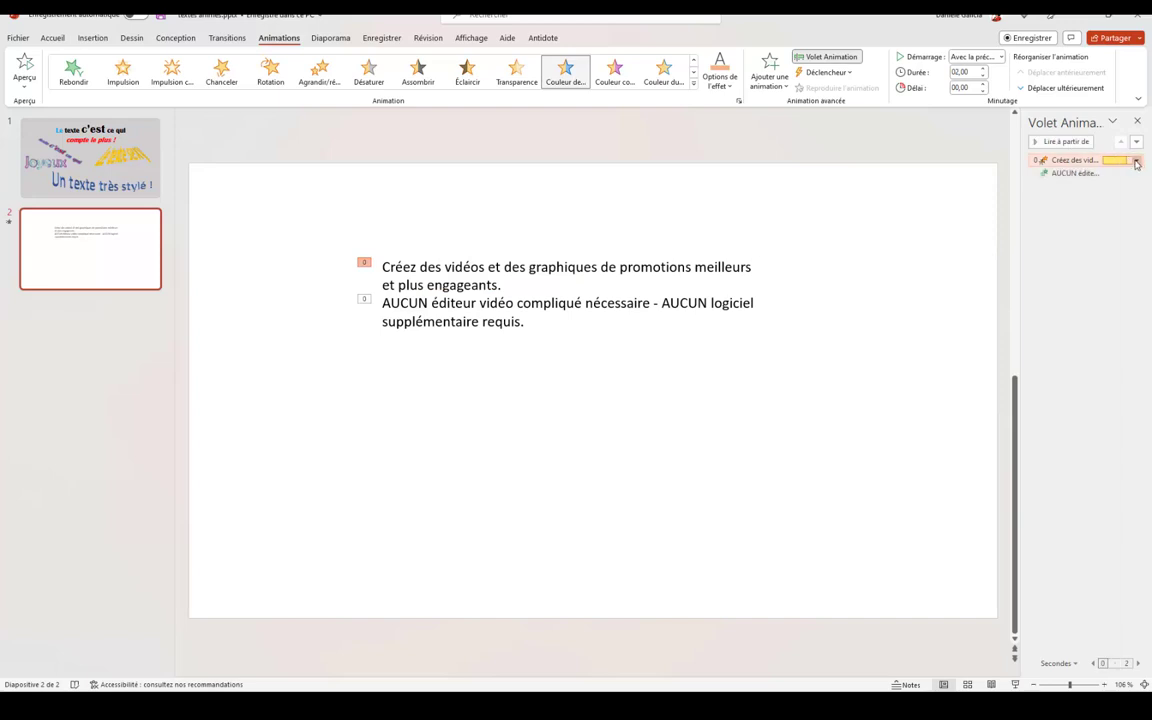
Reopen the colour effect settings, review the 16% word delay and timing, and preview it.
left_click(1136, 160)
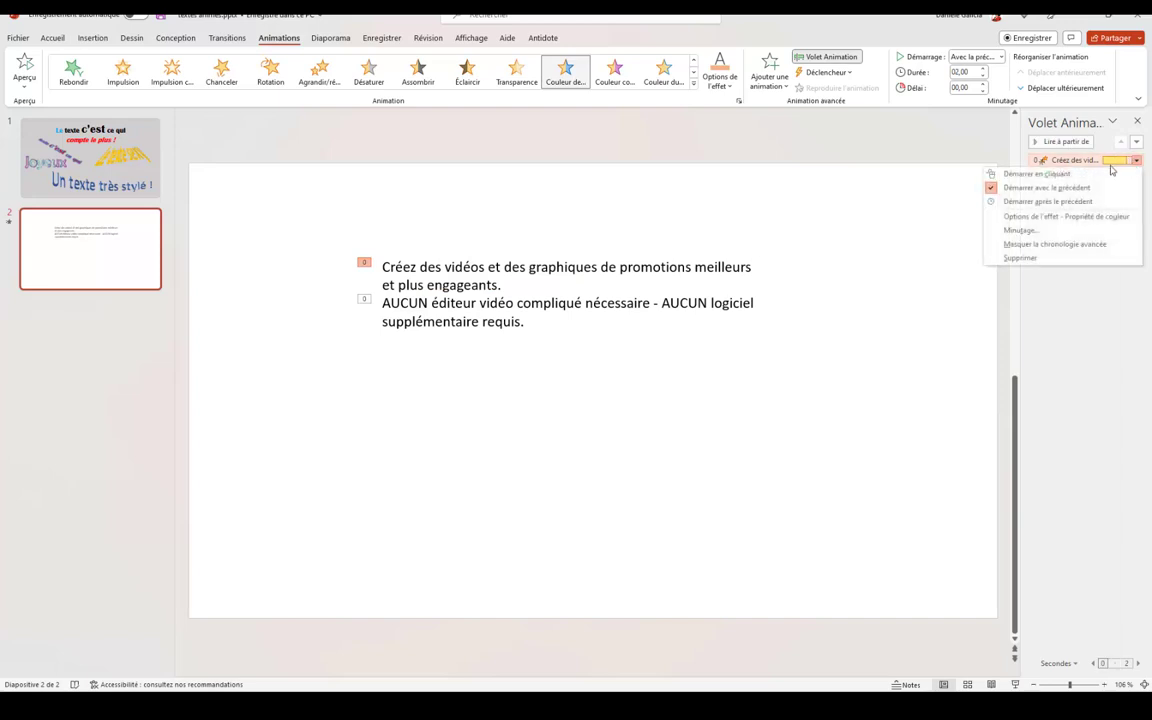
left_click(1020, 217)
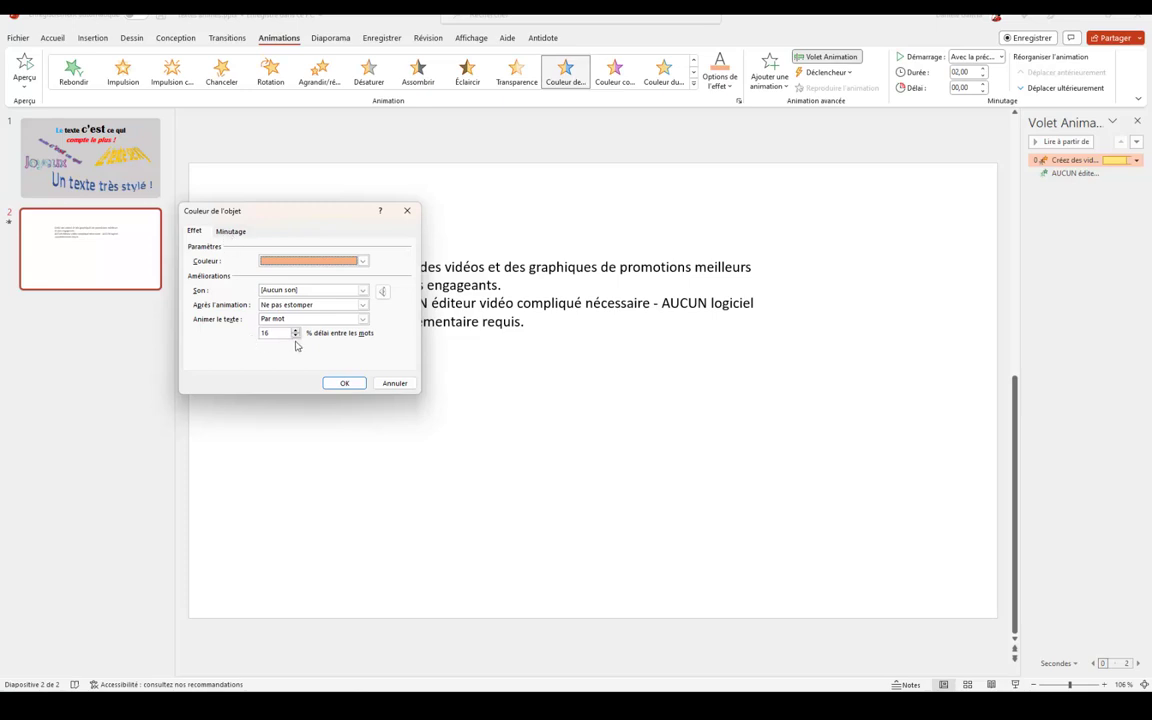
key("Tab")
key("Tab")
key("Tab")
left_click(233, 232)
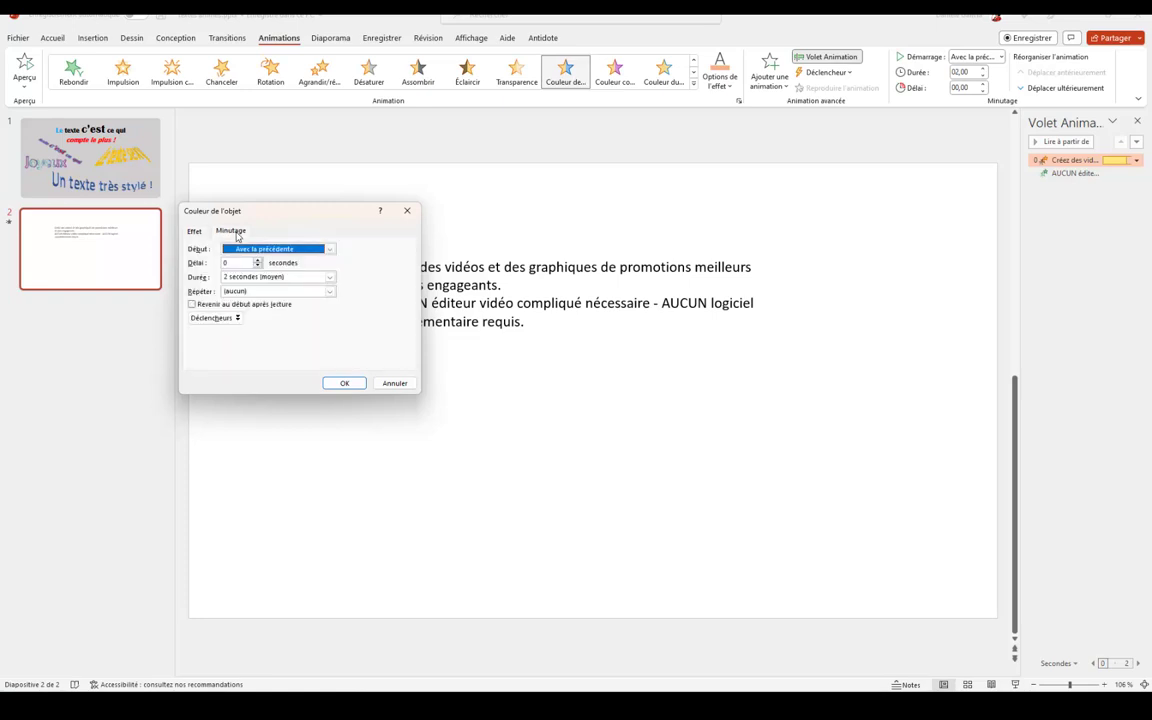
left_click(344, 384)
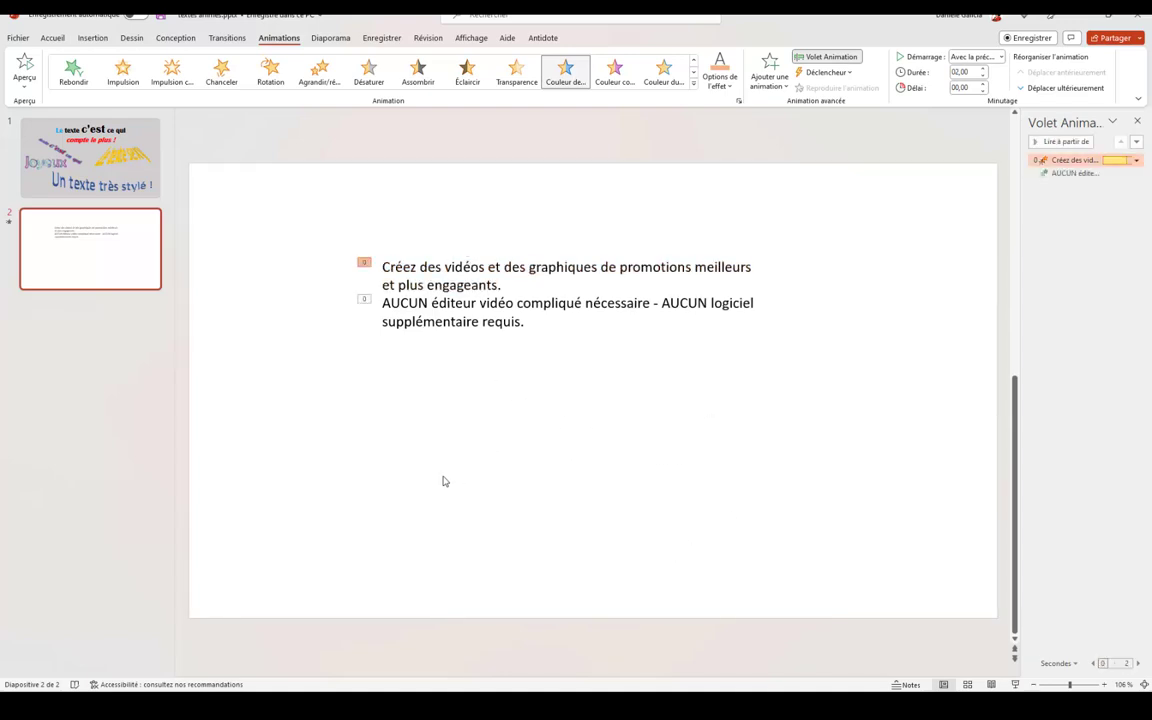
left_click(693, 84)
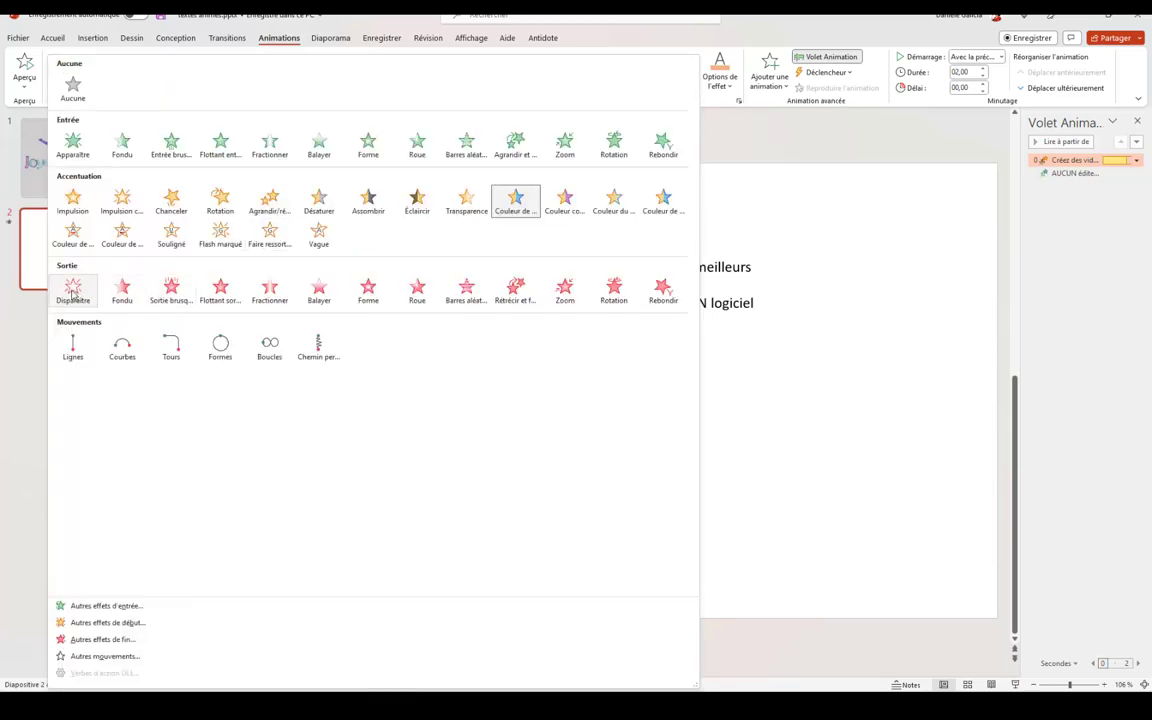
left_click(99, 607)
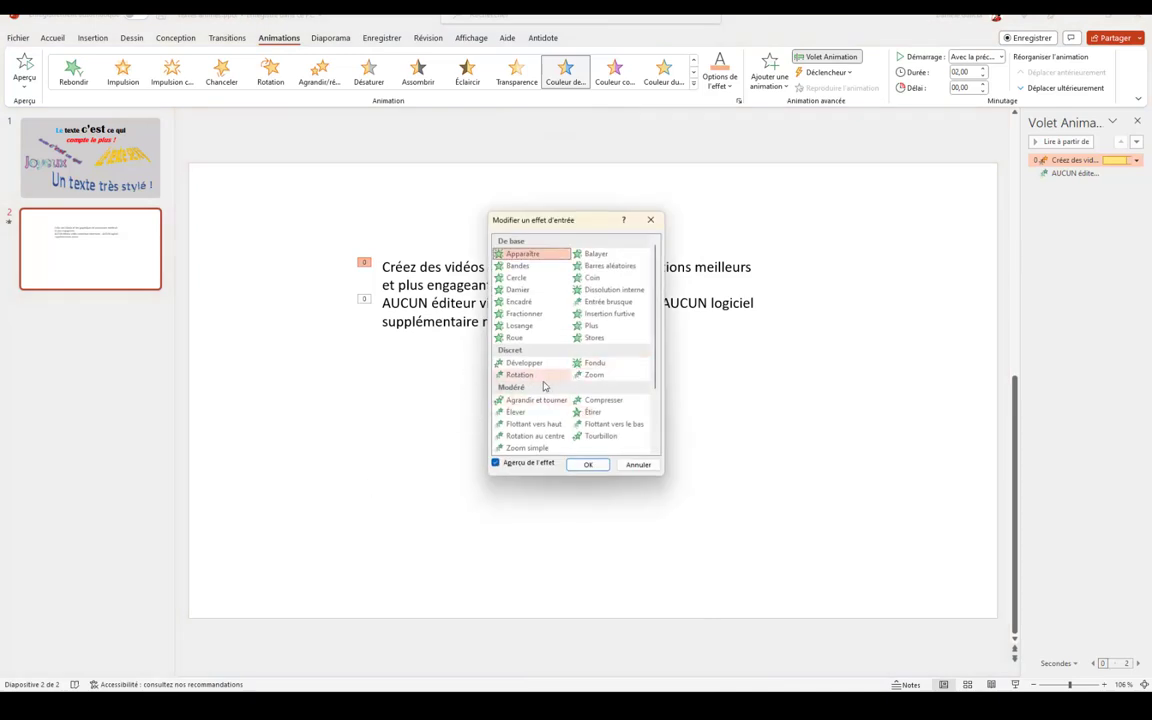
scroll(545, 388, "down", 1)
scroll(545, 390, "down", 1)
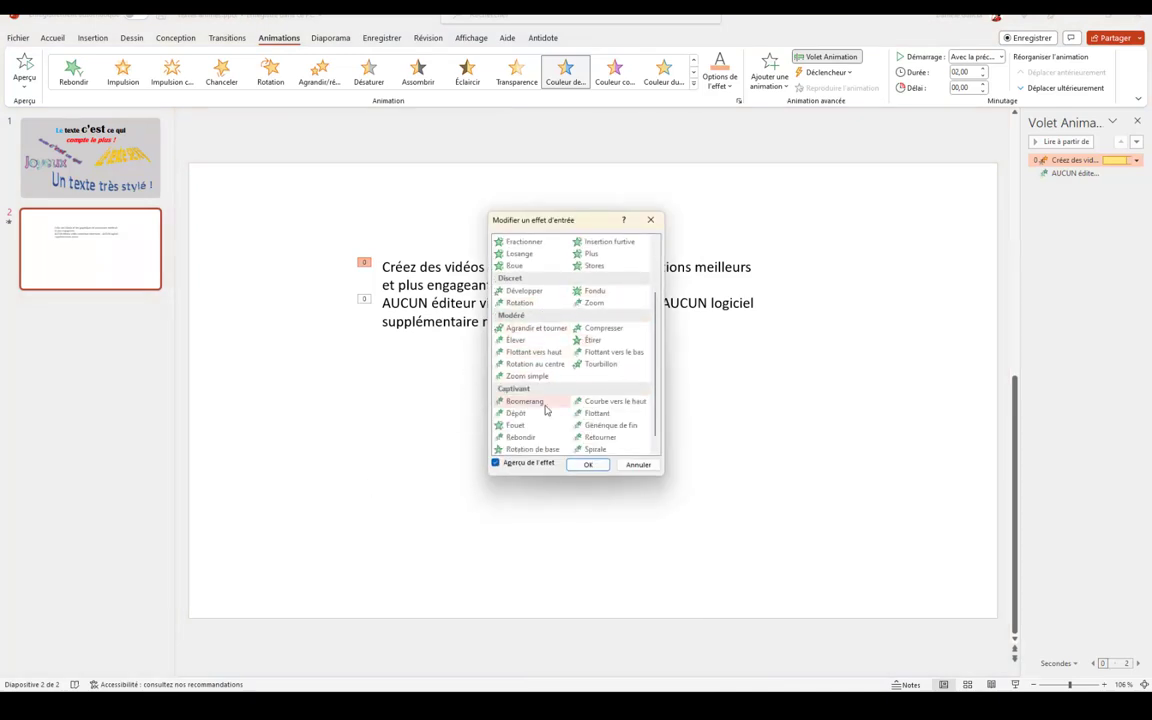
scroll(530, 405, "down", 1)
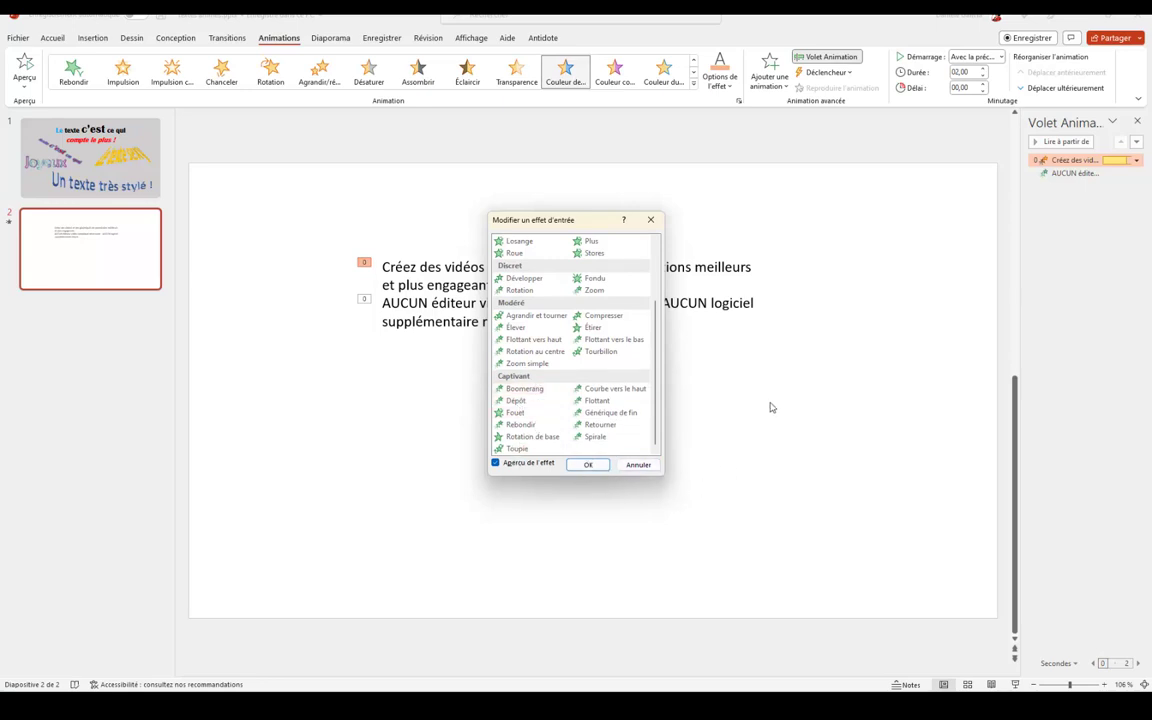
left_click(640, 465)
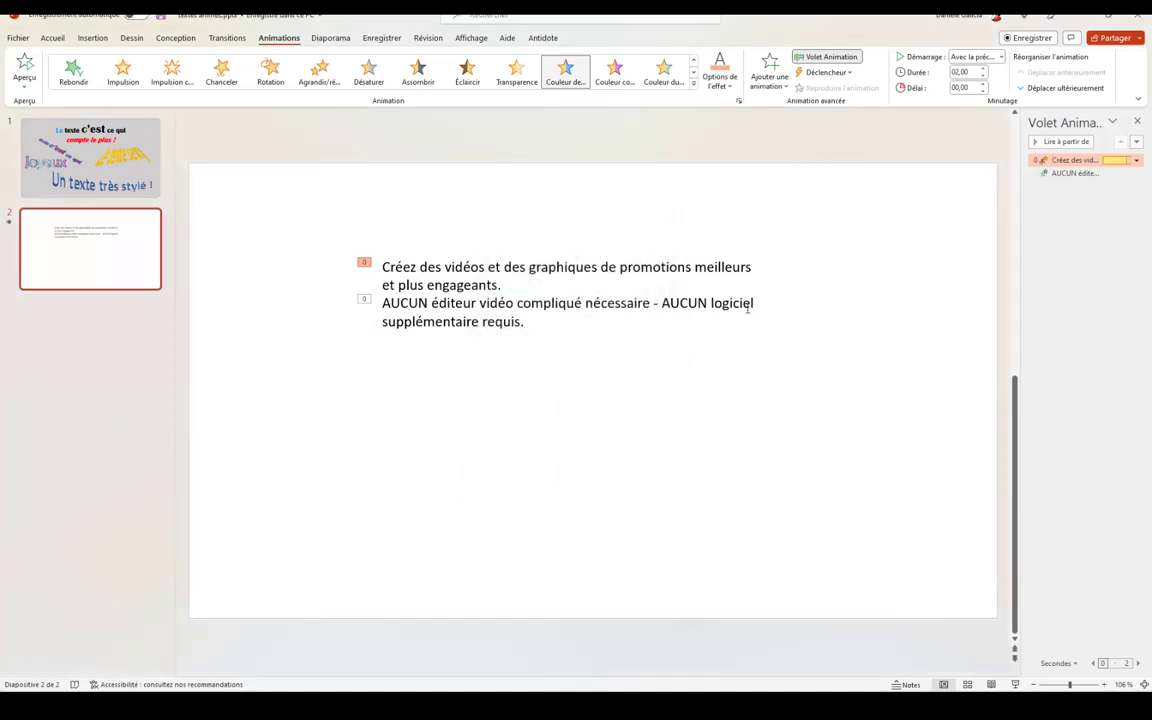
left_click_drag(383, 304, 527, 323)
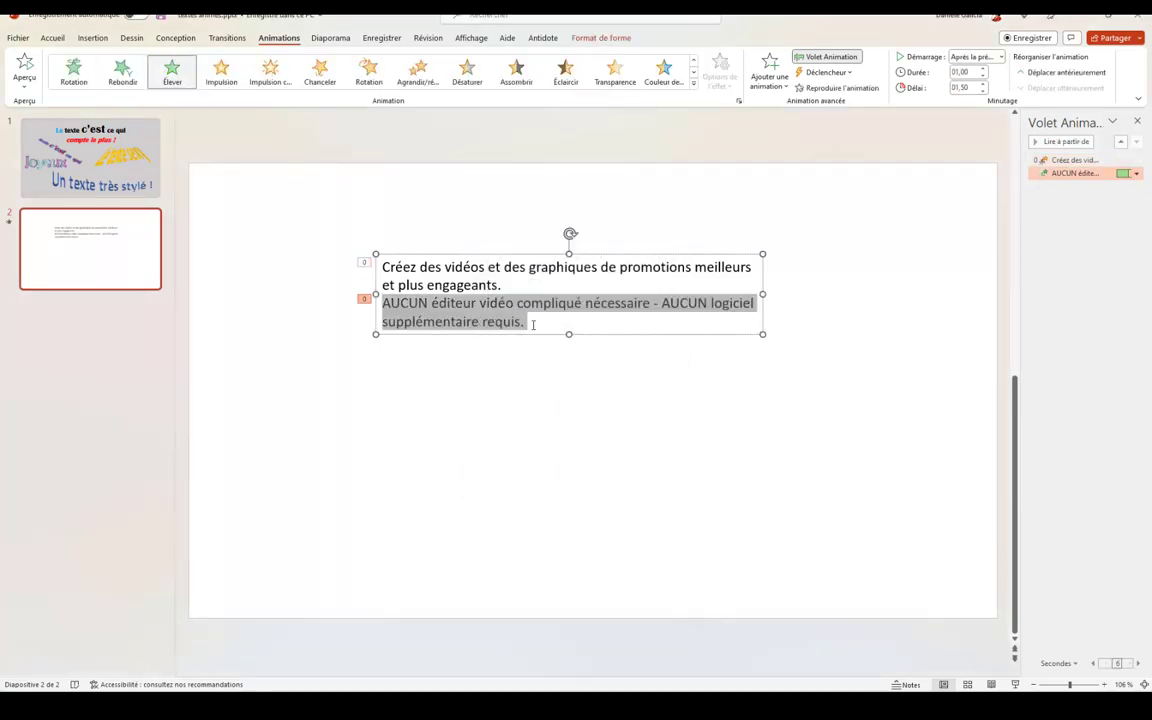
Replace the AUCUN paragraph's Élever entrance with the Clignoter emphasis and play all animations.
left_click(694, 87)
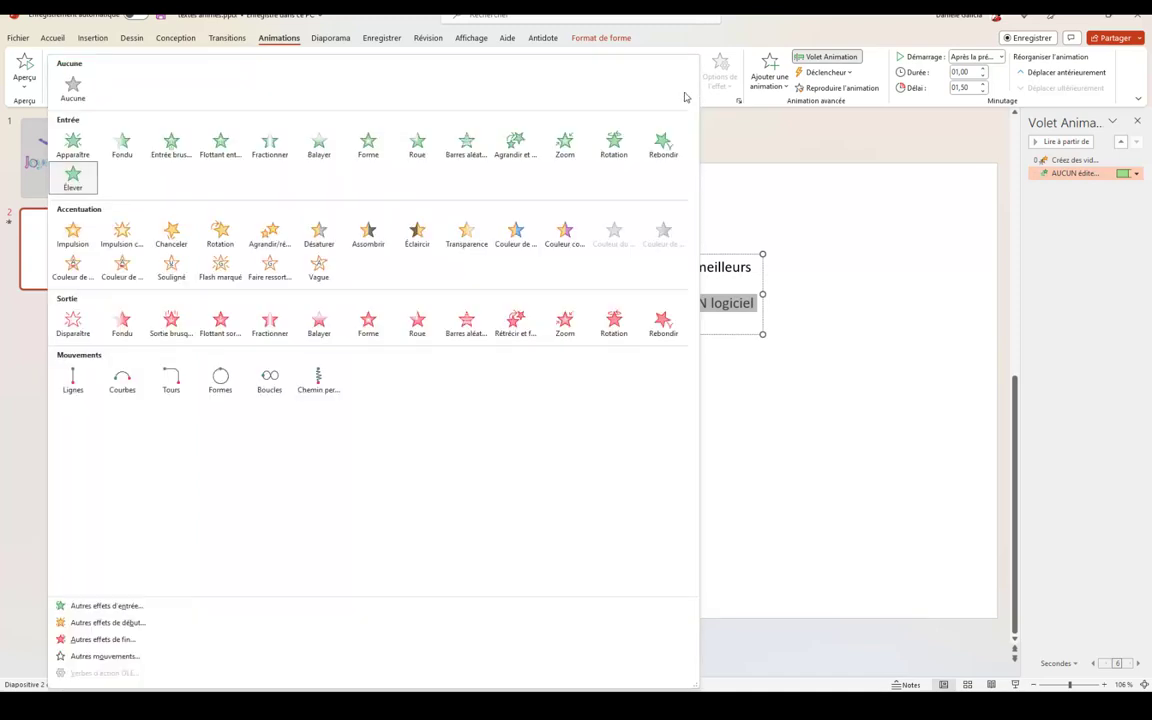
left_click(78, 624)
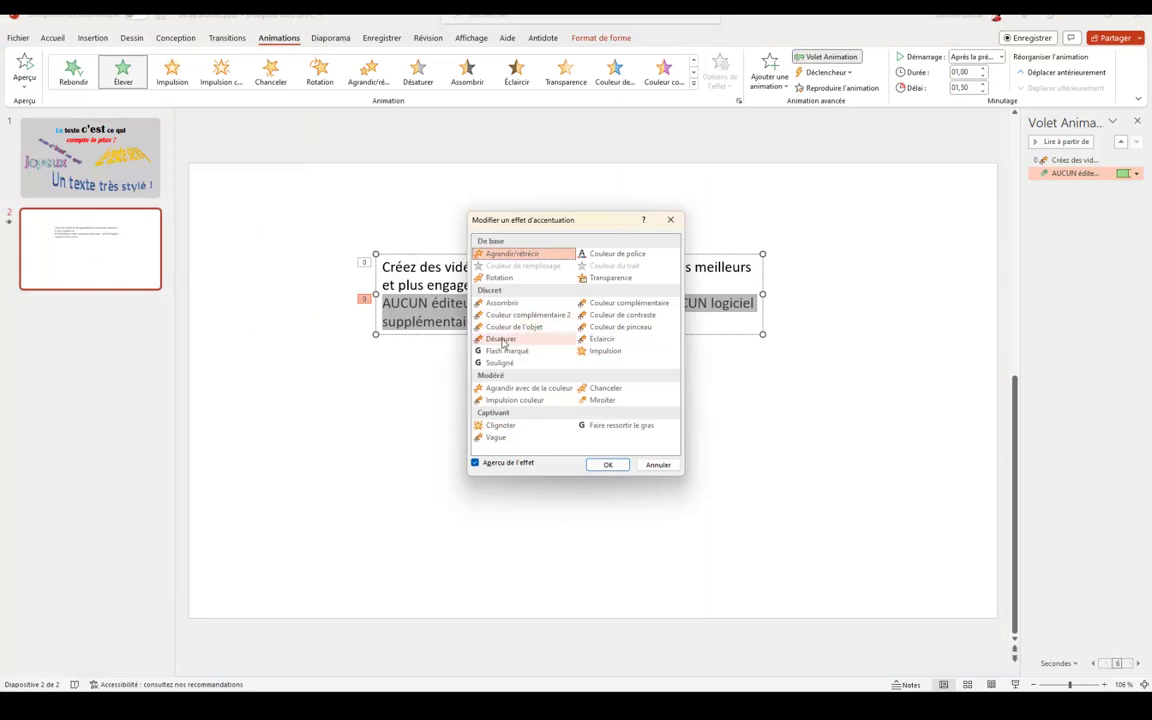
left_click(501, 426)
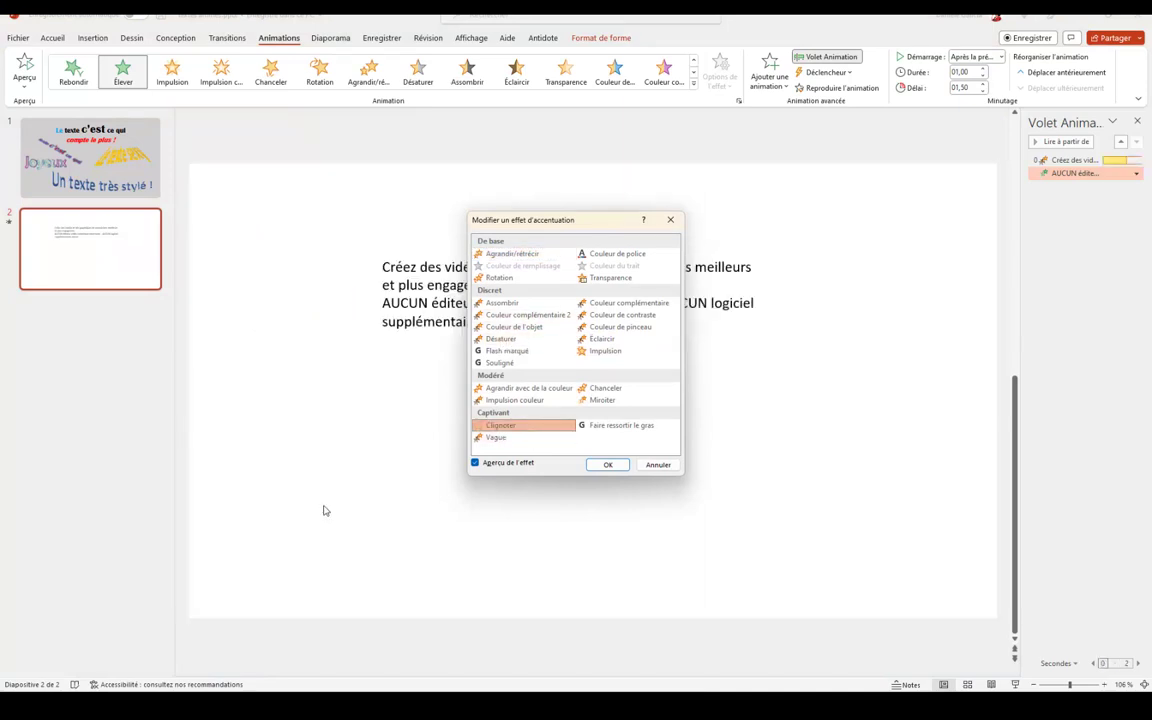
left_click(608, 465)
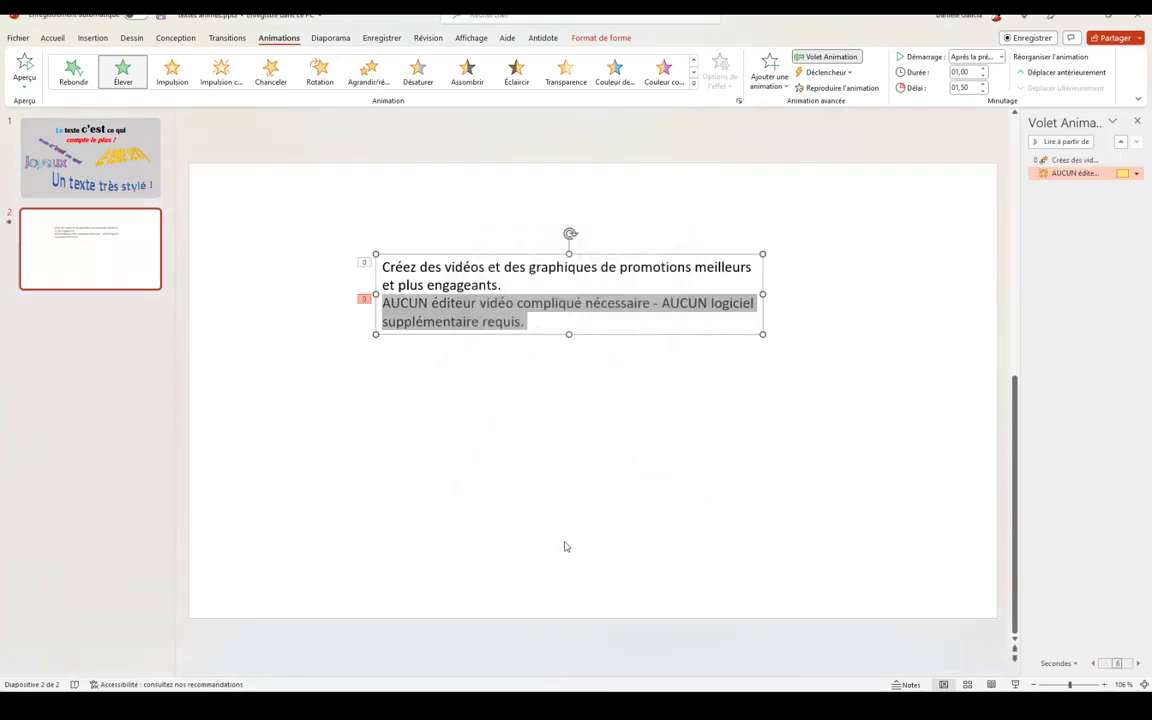
left_click(9, 225)
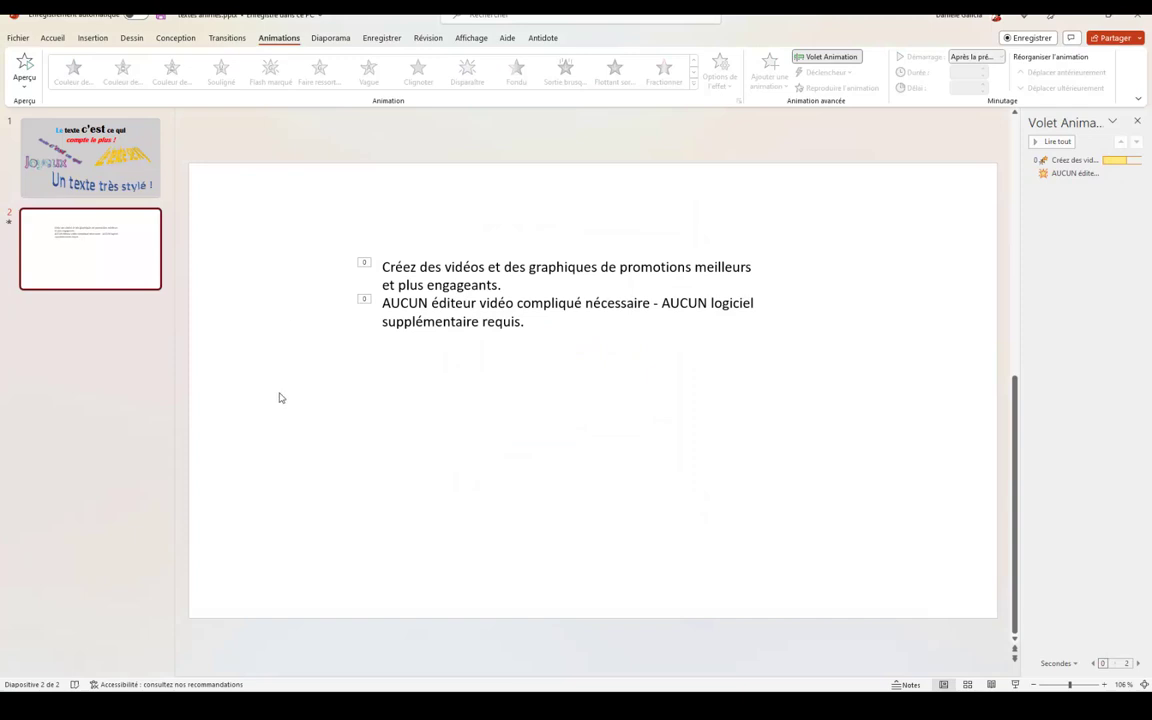
left_click(9, 222)
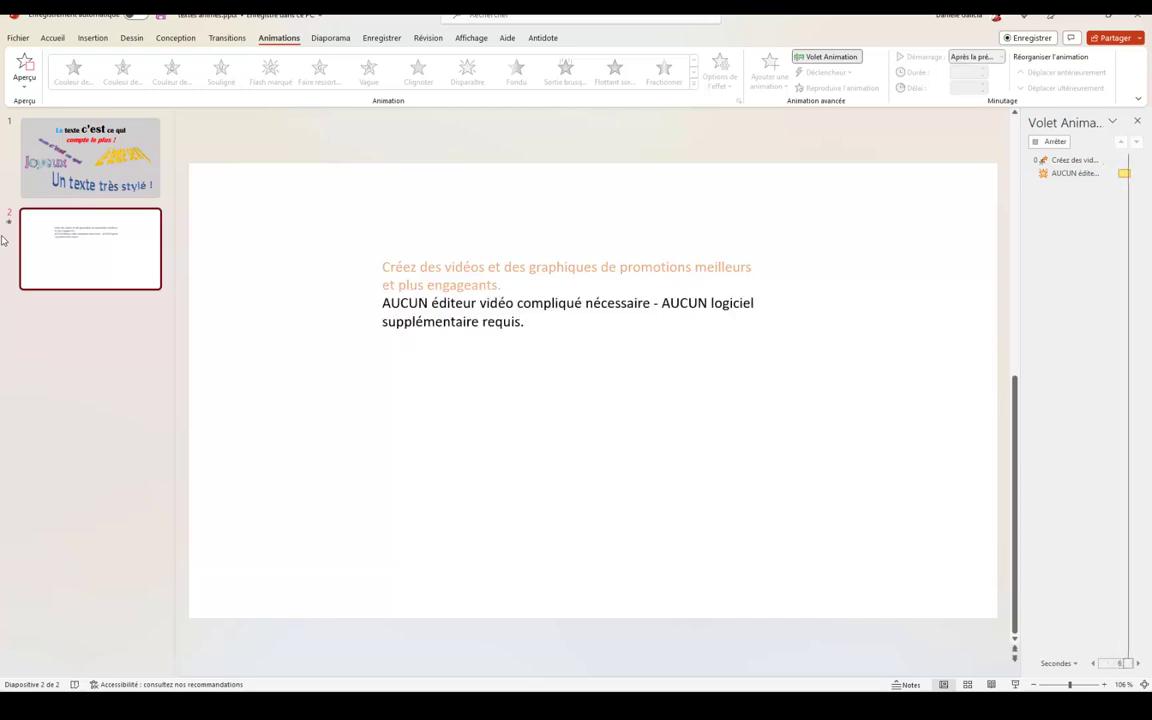
Make the AUCUN paragraph's blink run letter by letter with an 8% delay between letters.
left_click(416, 308)
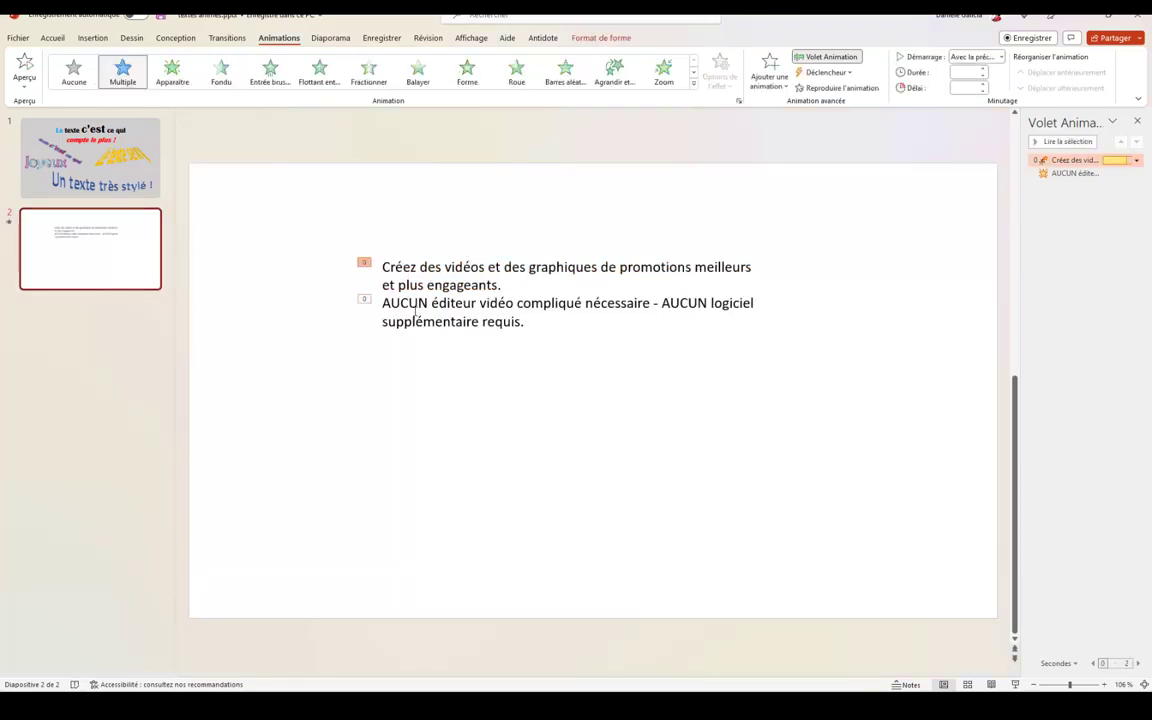
left_click_drag(384, 305, 536, 316)
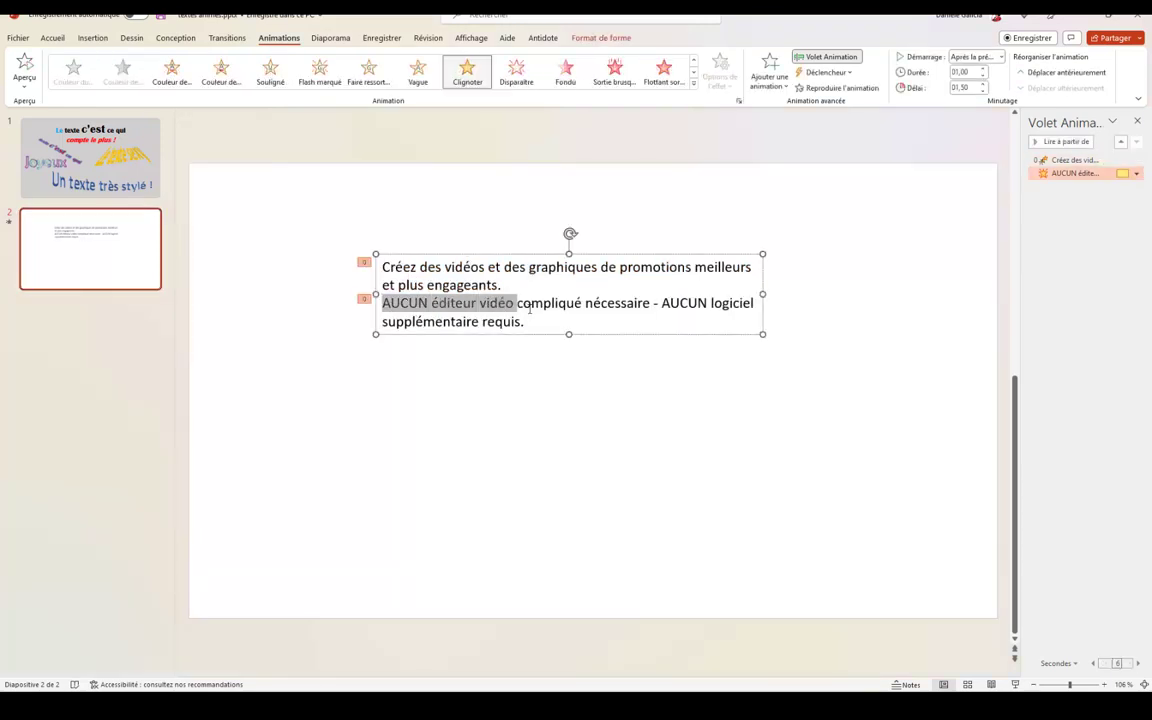
left_click(1136, 174)
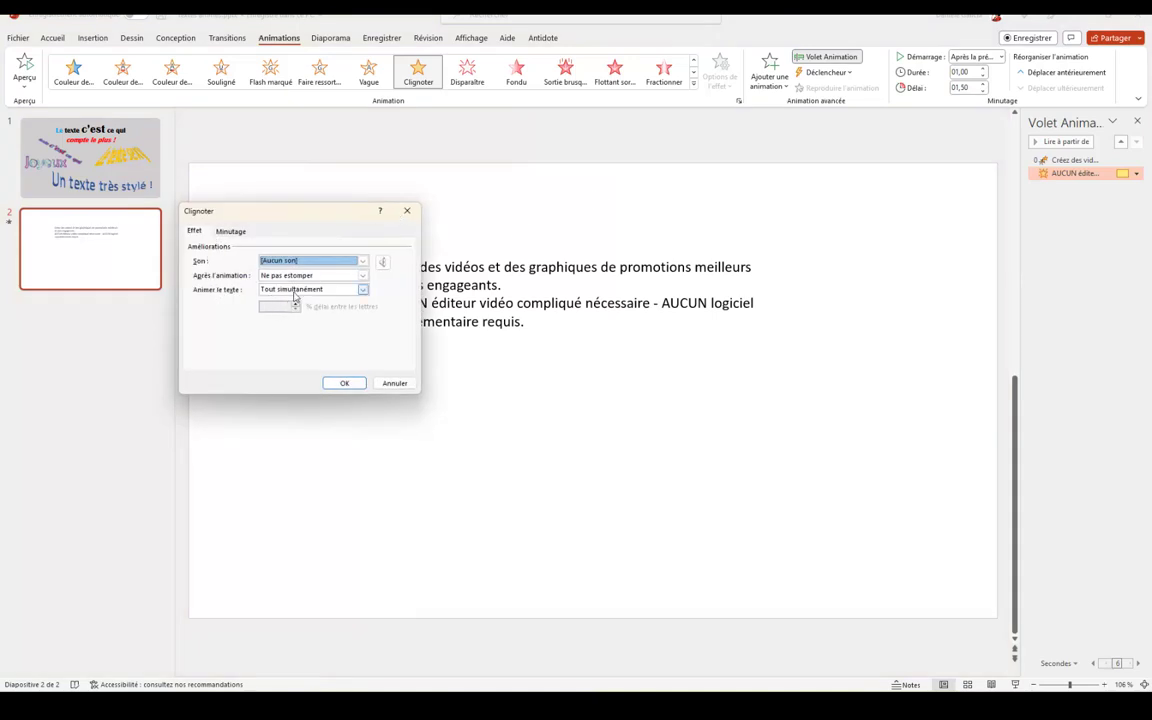
left_click(365, 291)
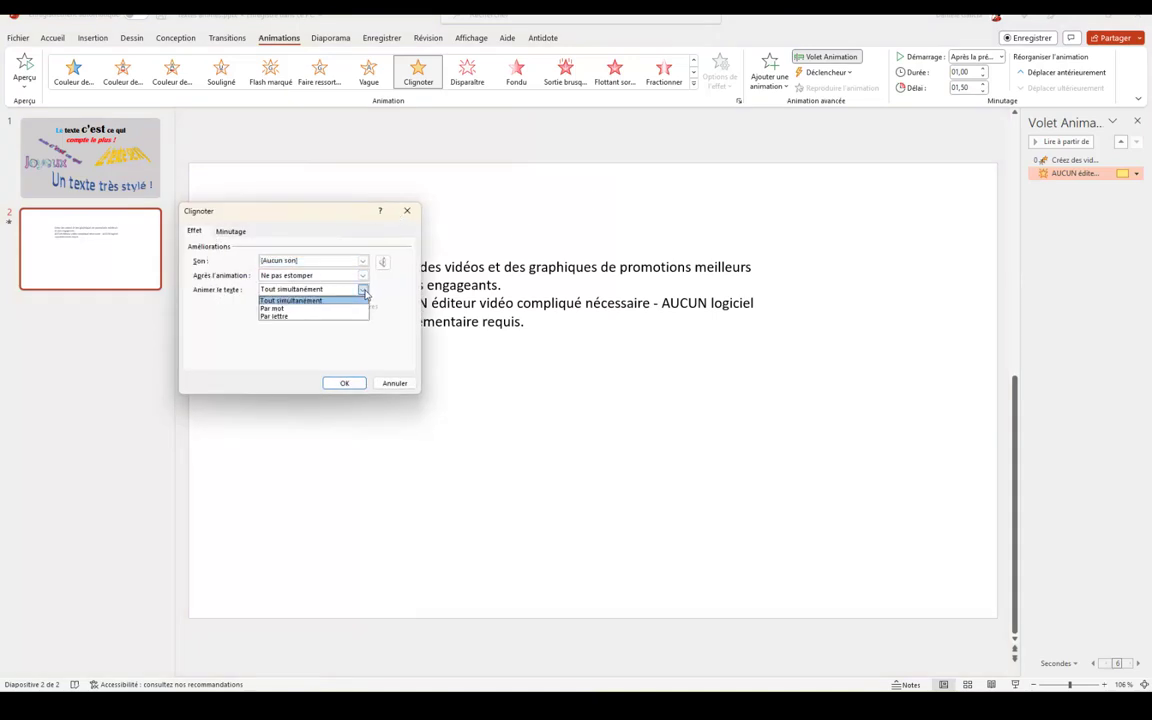
left_click(295, 316)
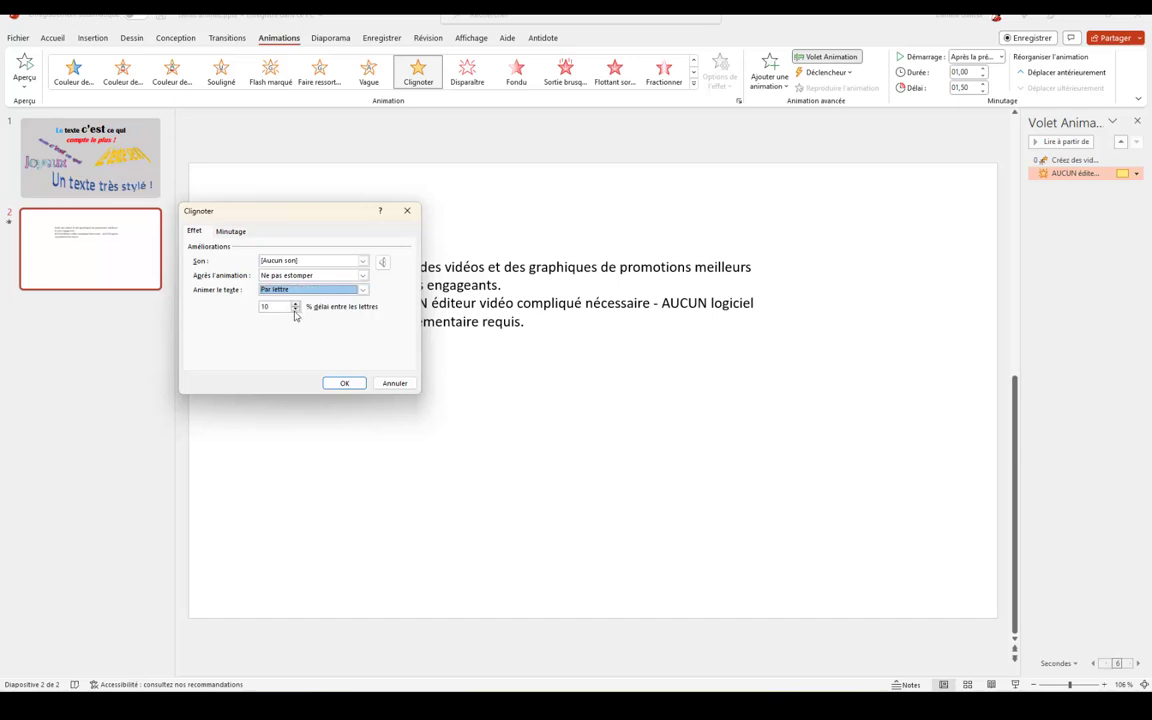
left_click(295, 310)
left_click(295, 310)
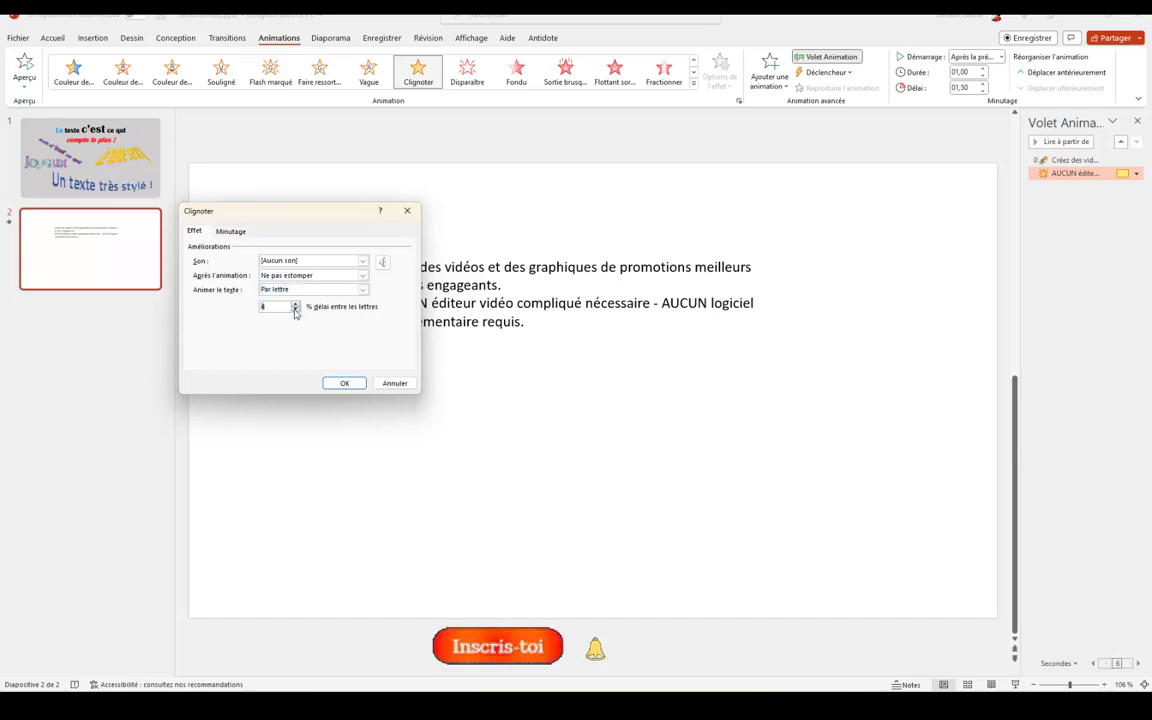
Set the blink effect to repeat 4 times.
left_click(230, 237)
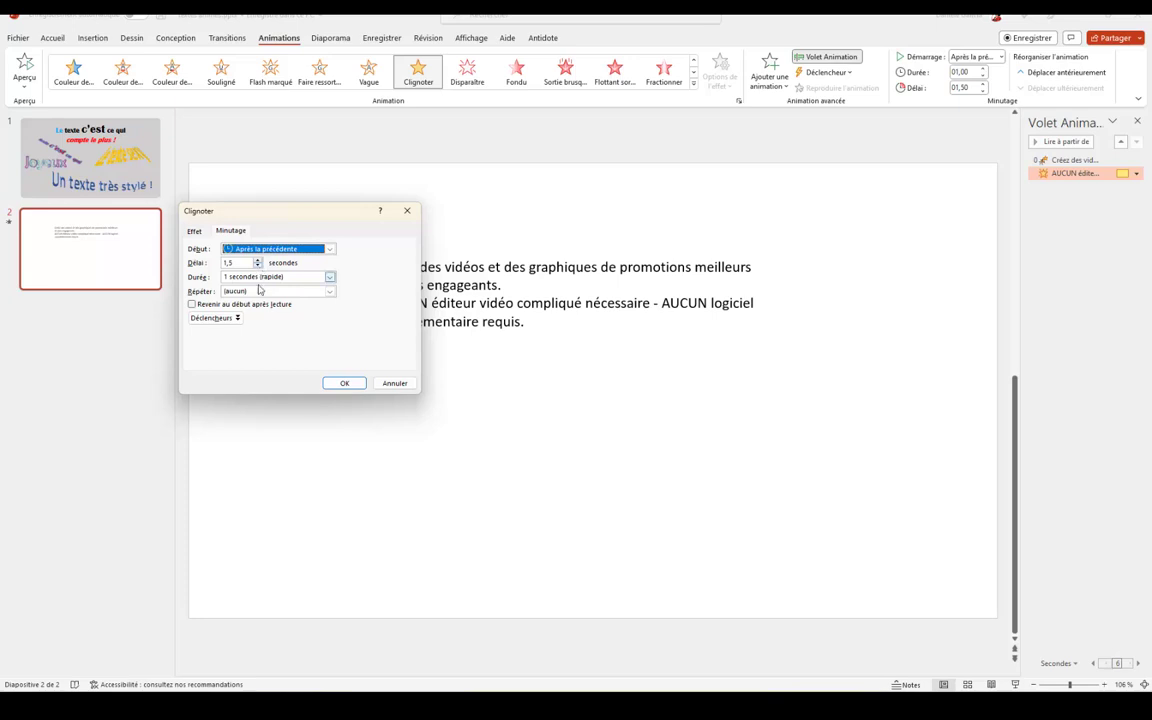
left_click(330, 292)
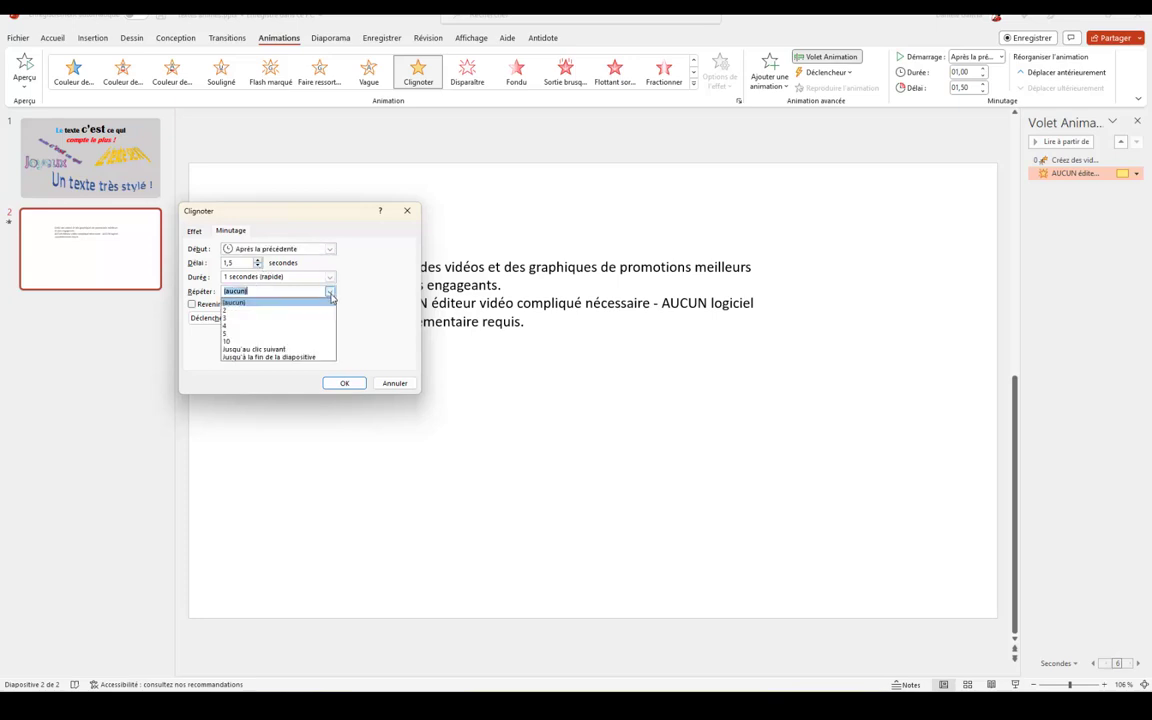
left_click(248, 329)
left_click(342, 383)
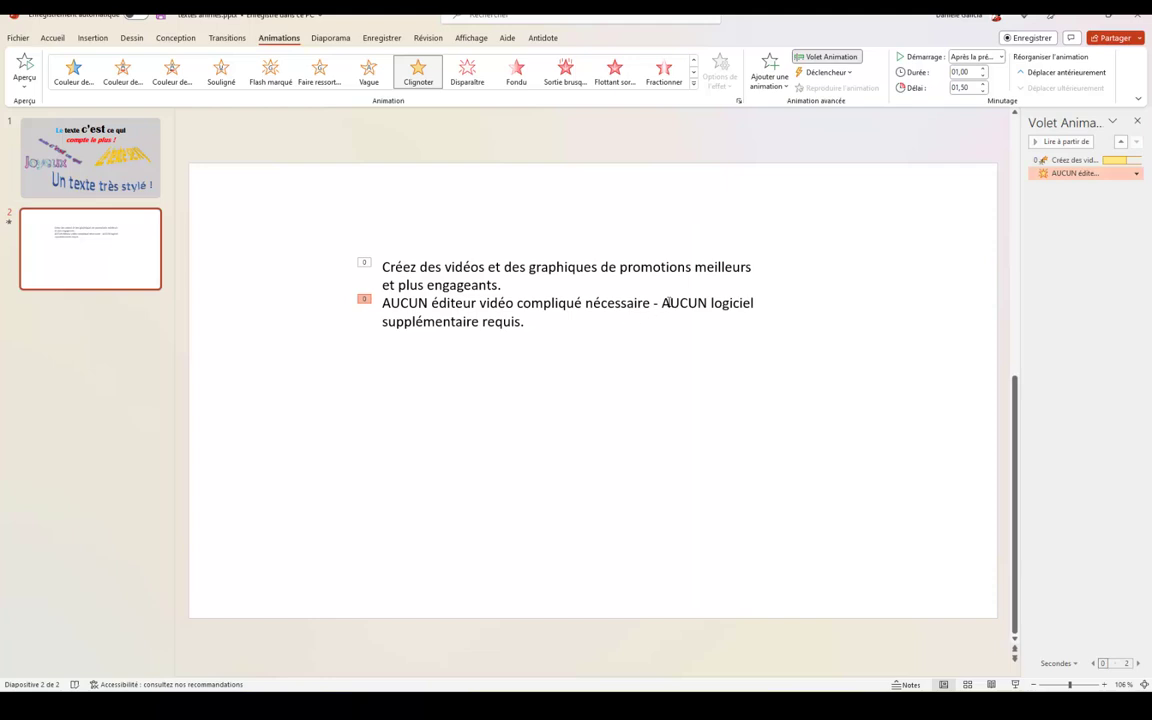
Copy the "- AUCUN" text from the paragraph's second line.
left_click(659, 302)
left_click_drag(654, 302, 705, 302)
key("ctrl+c")
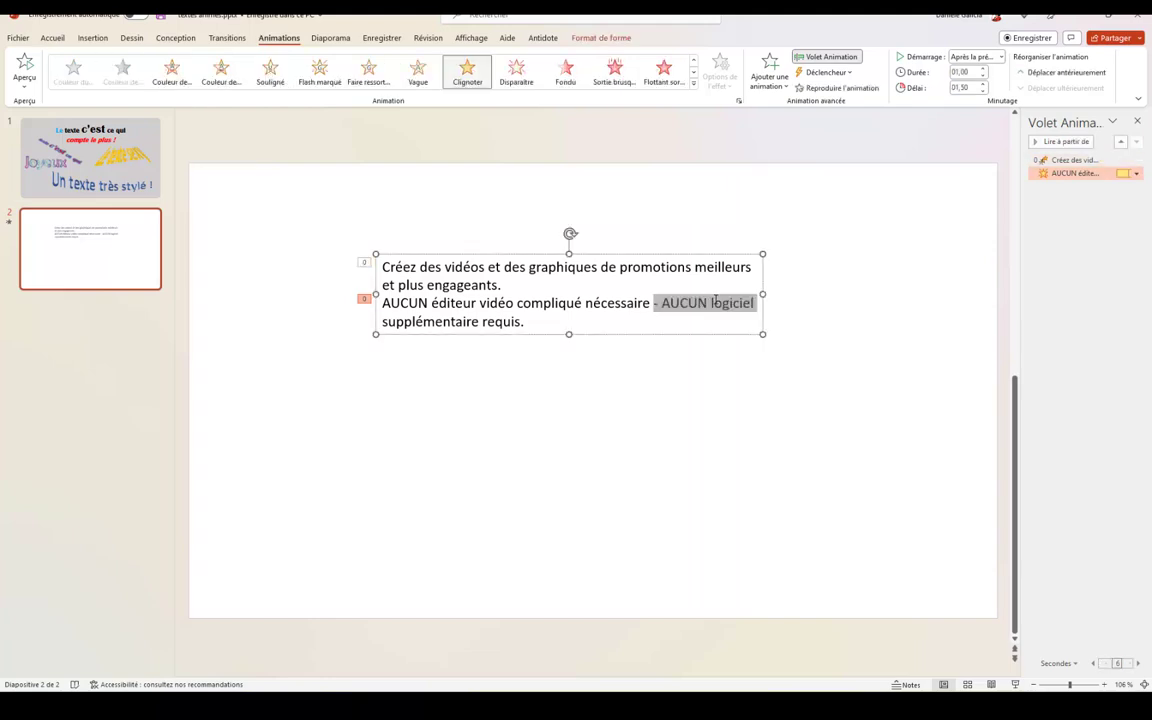
right_click(707, 302)
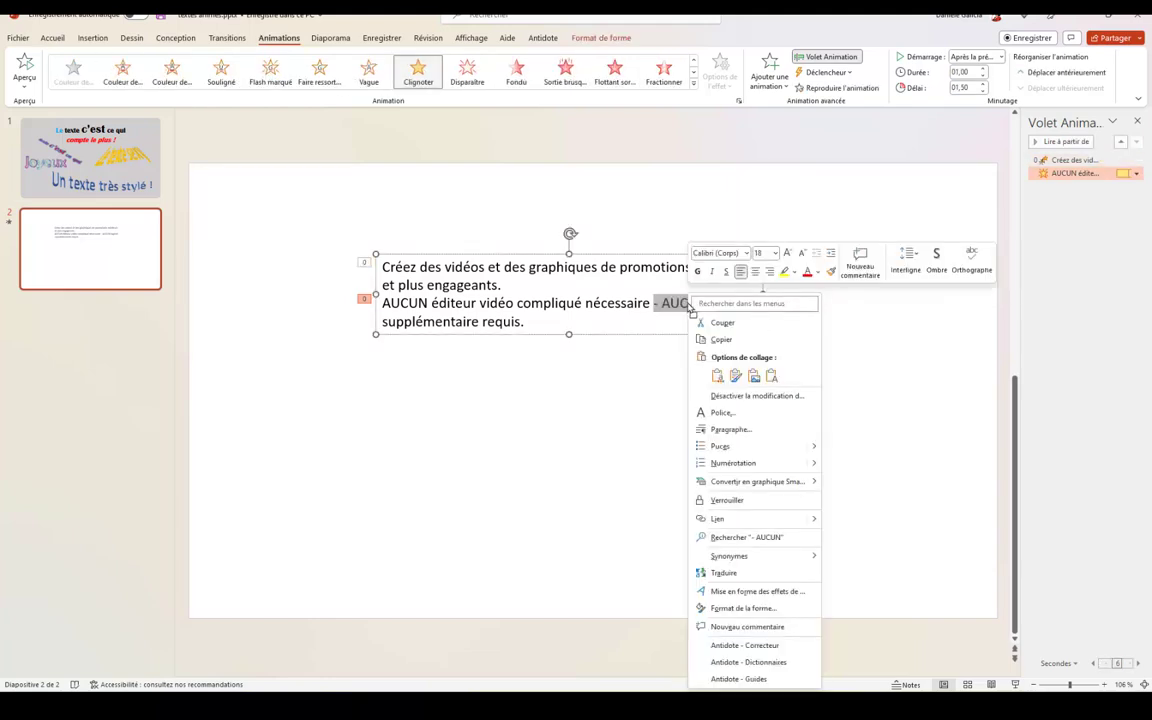
left_click(722, 339)
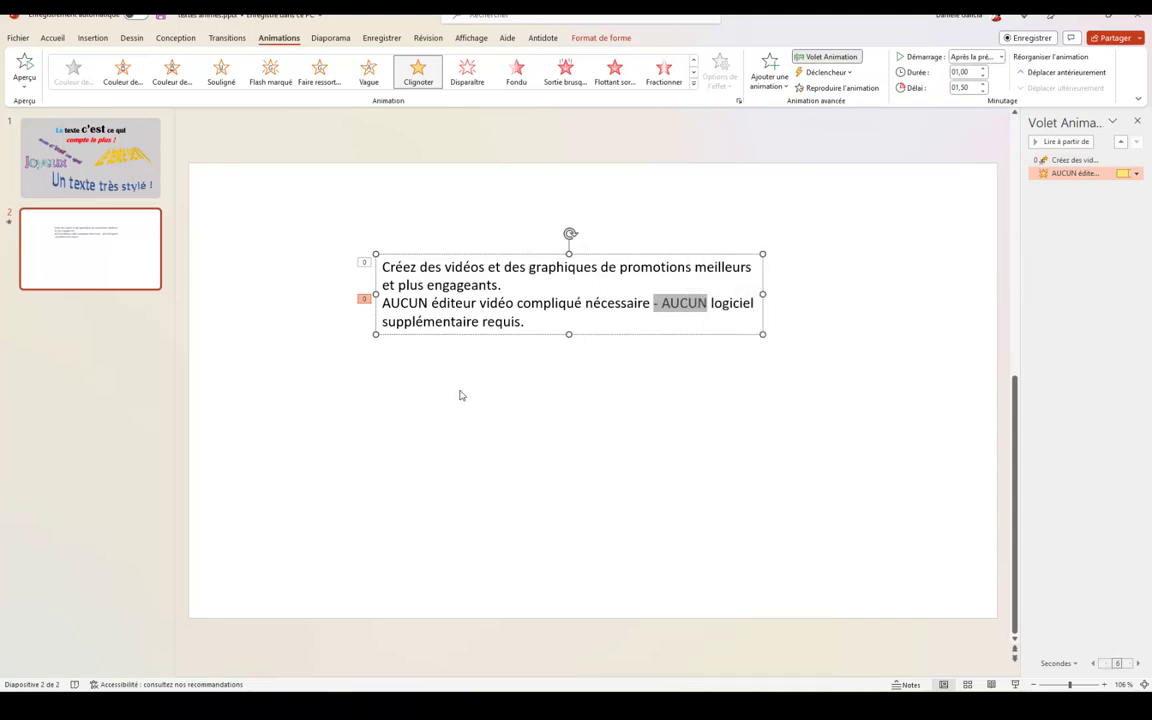
Paste it into a new text box below the paragraph, removing the dash so only AUCUN remains.
left_click(446, 398)
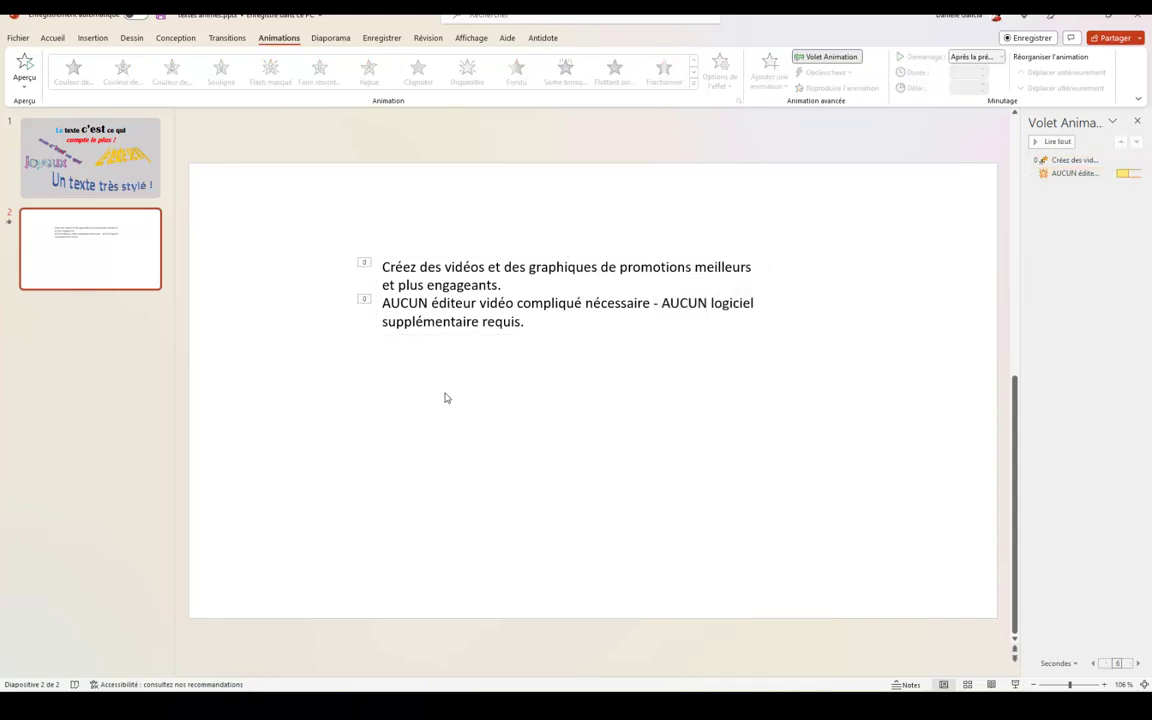
left_click(92, 38)
left_click(641, 72)
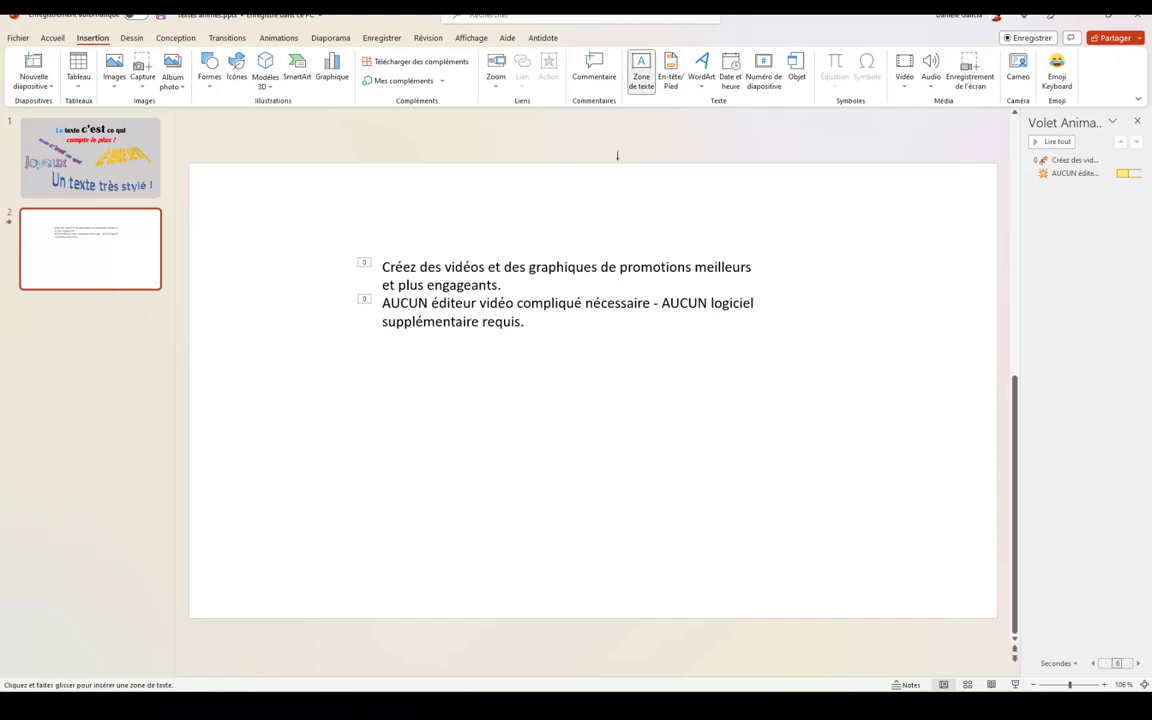
left_click(399, 375)
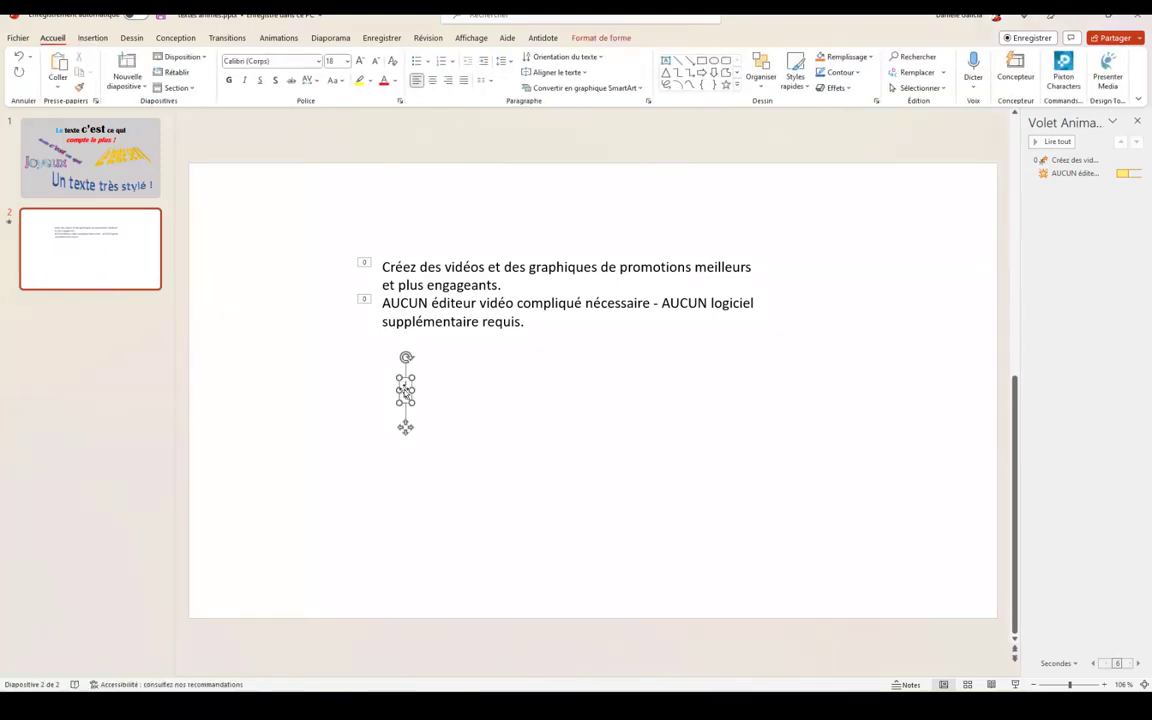
right_click(405, 390)
left_click(484, 357)
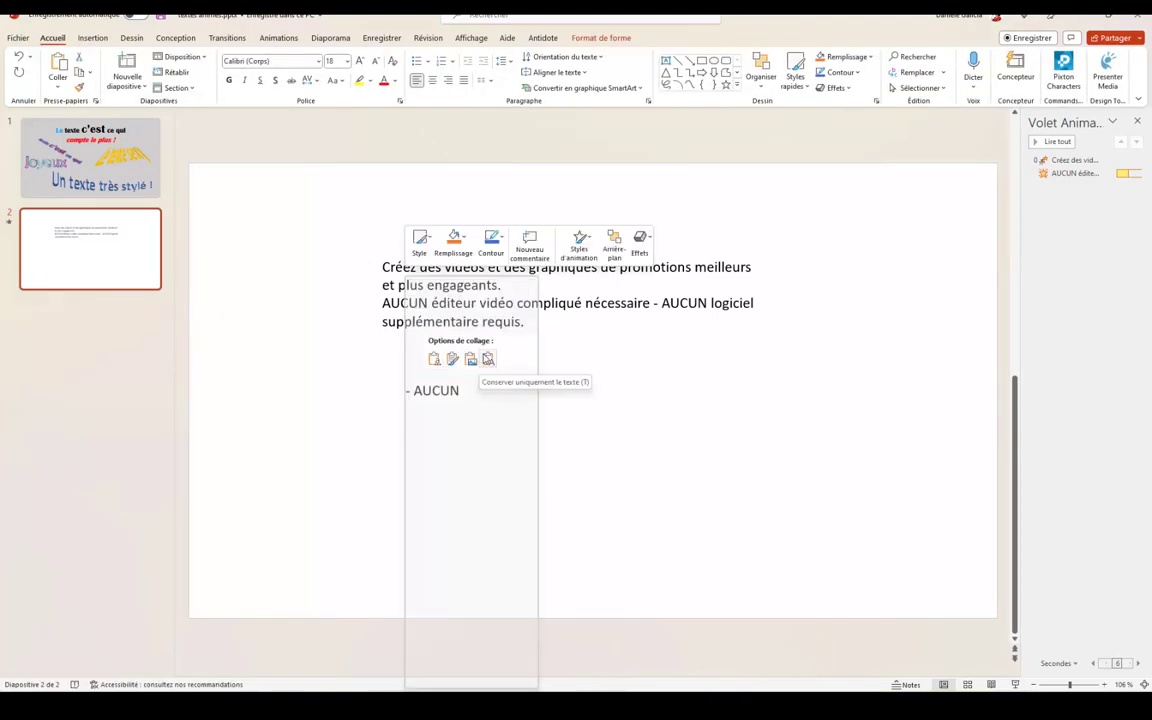
left_click(415, 396)
key("BackSpace")
key("BackSpace")
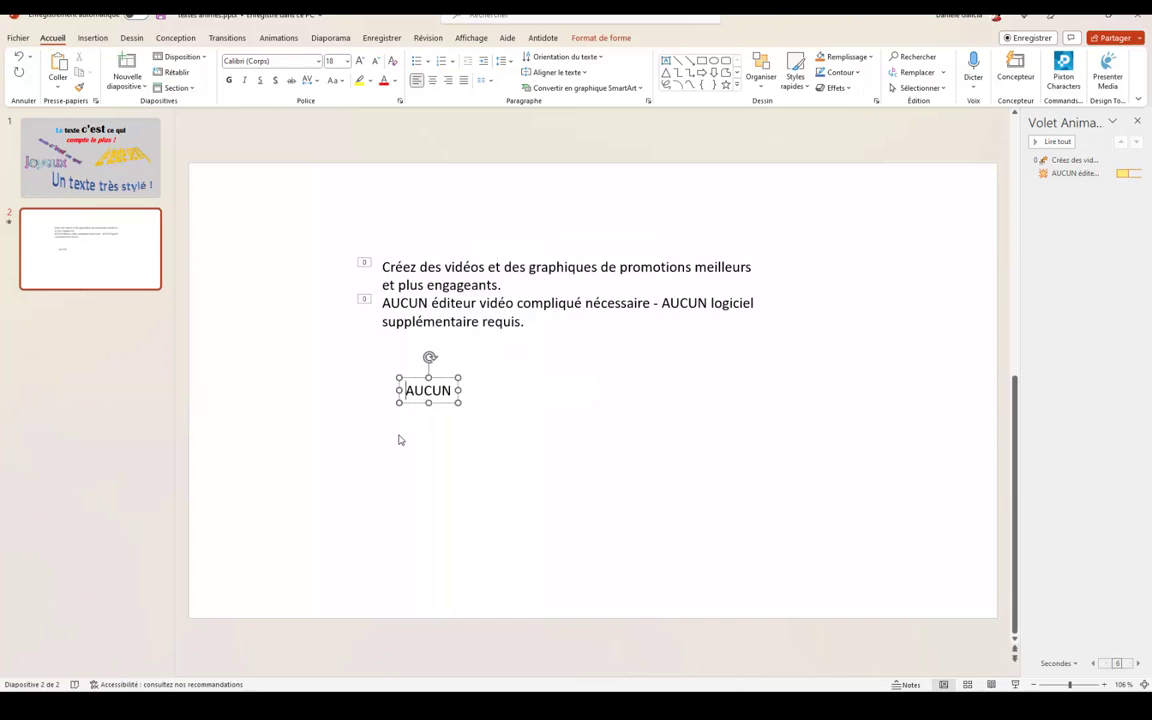
double_click(427, 391)
key("alt+a")
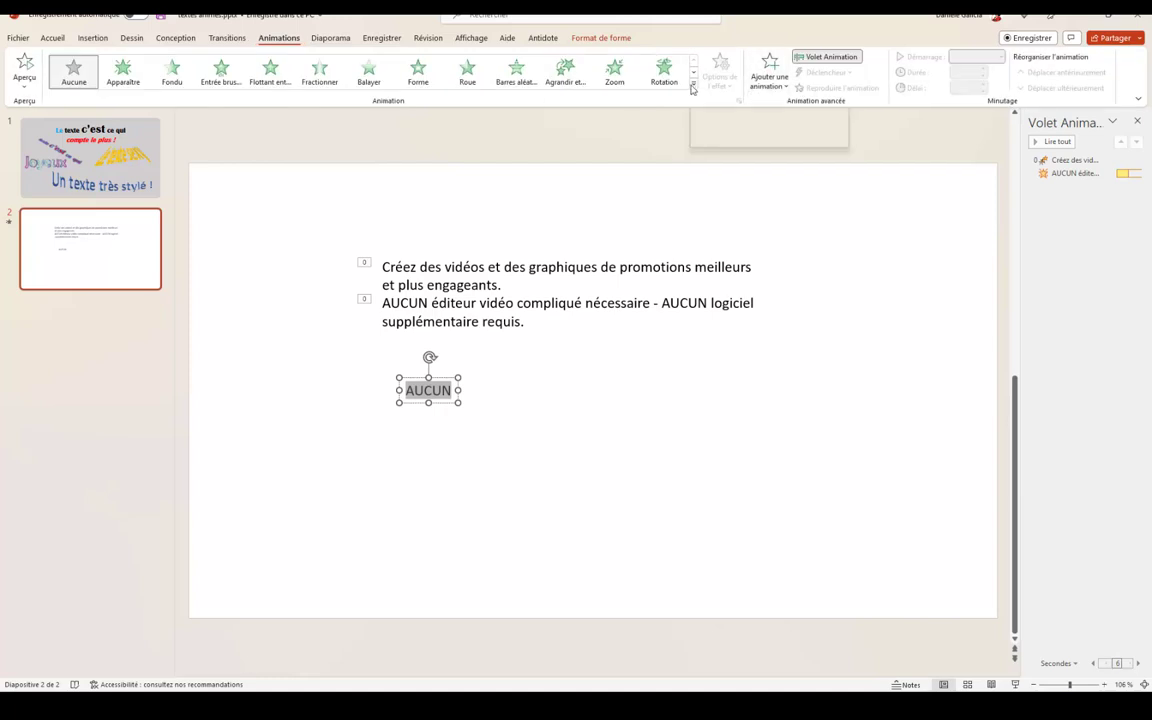
Give the standalone AUCUN word an Apparaître entrance that starts after the previous animation.
left_click(692, 89)
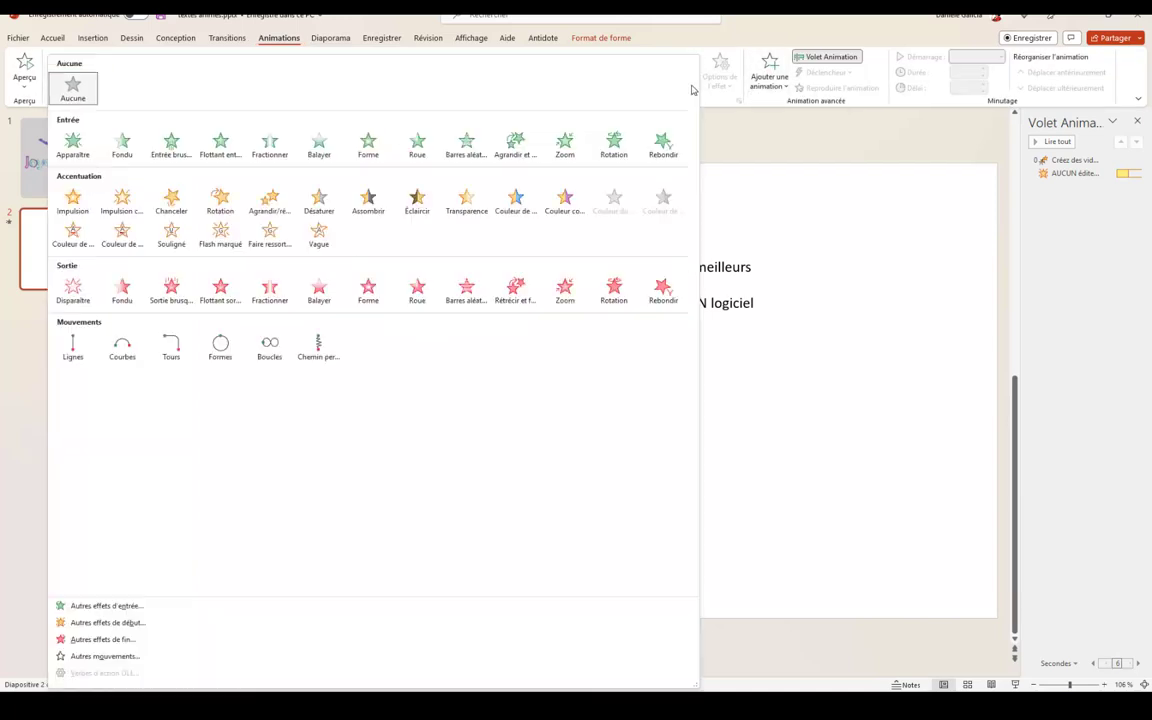
left_click(72, 142)
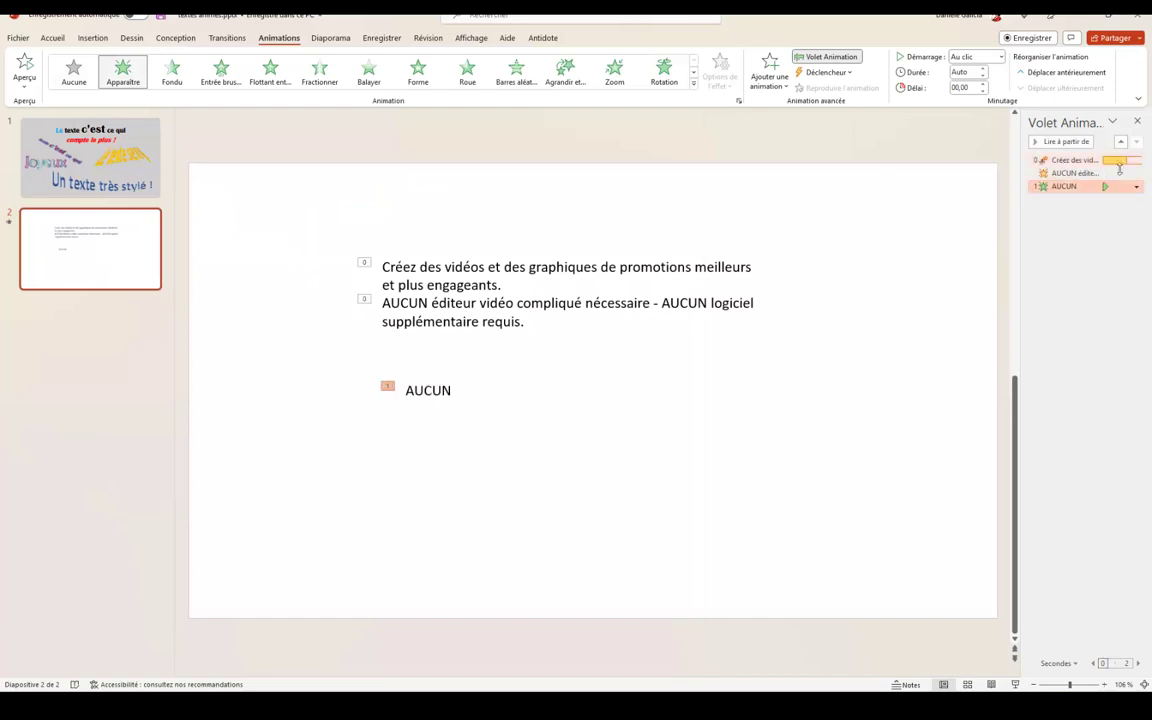
left_click(1135, 188)
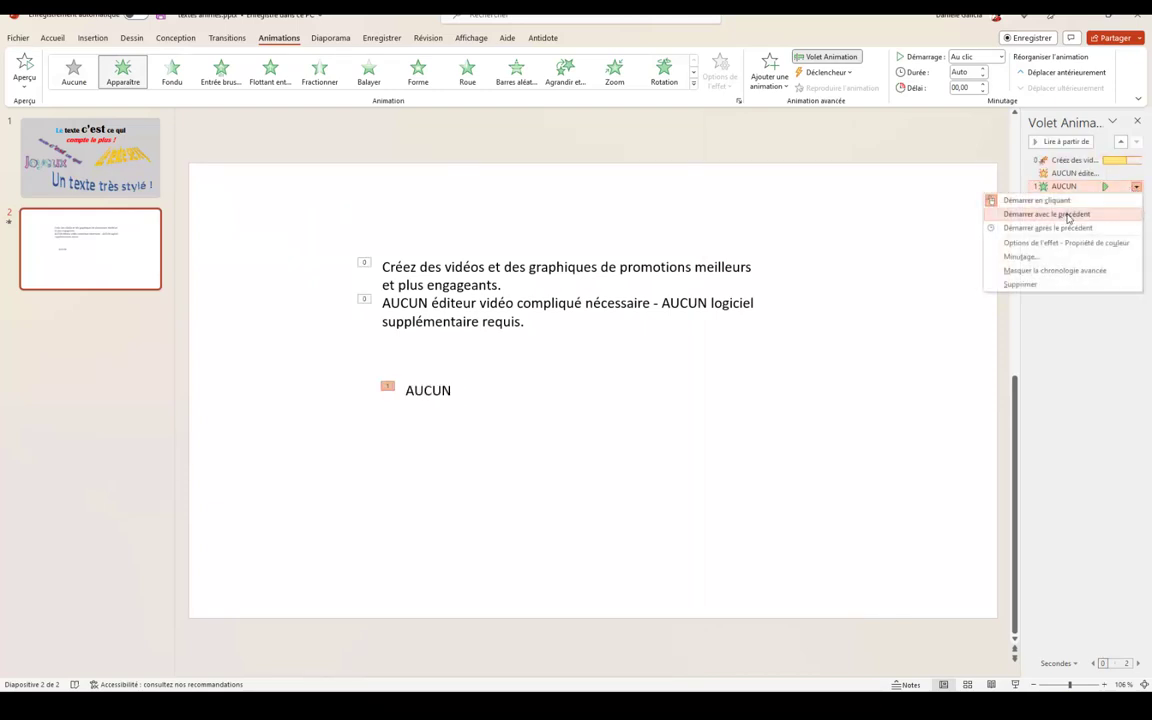
left_click(1067, 215)
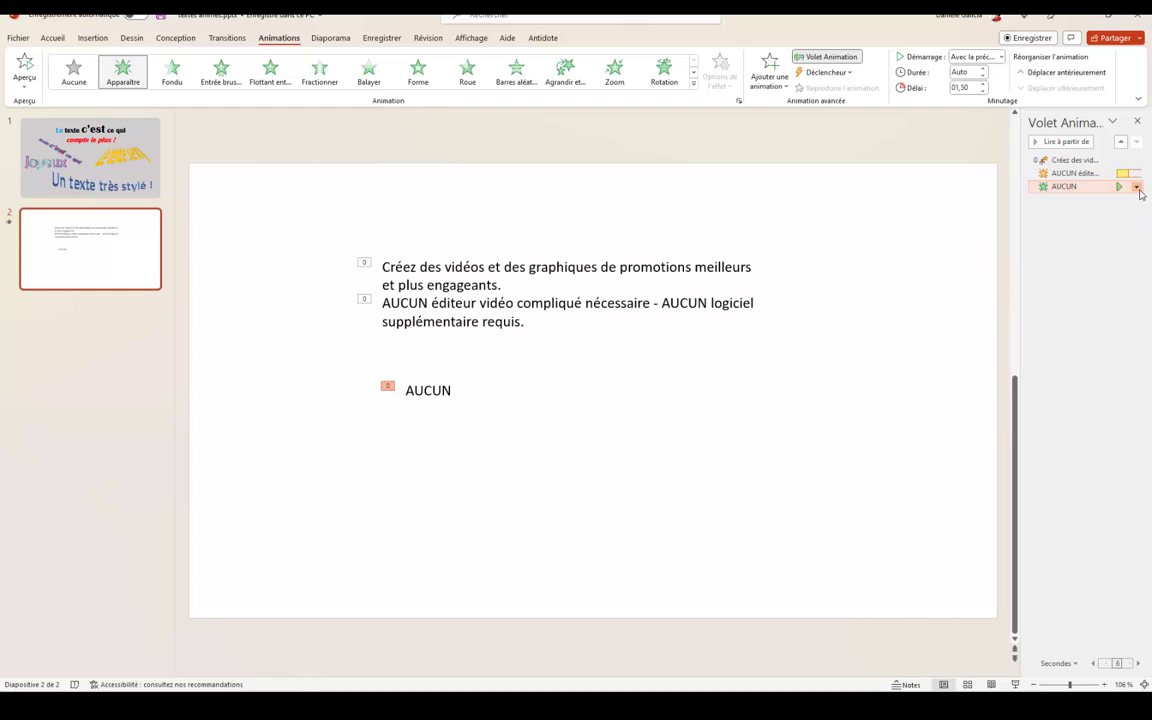
left_click(1137, 188)
left_click(1077, 229)
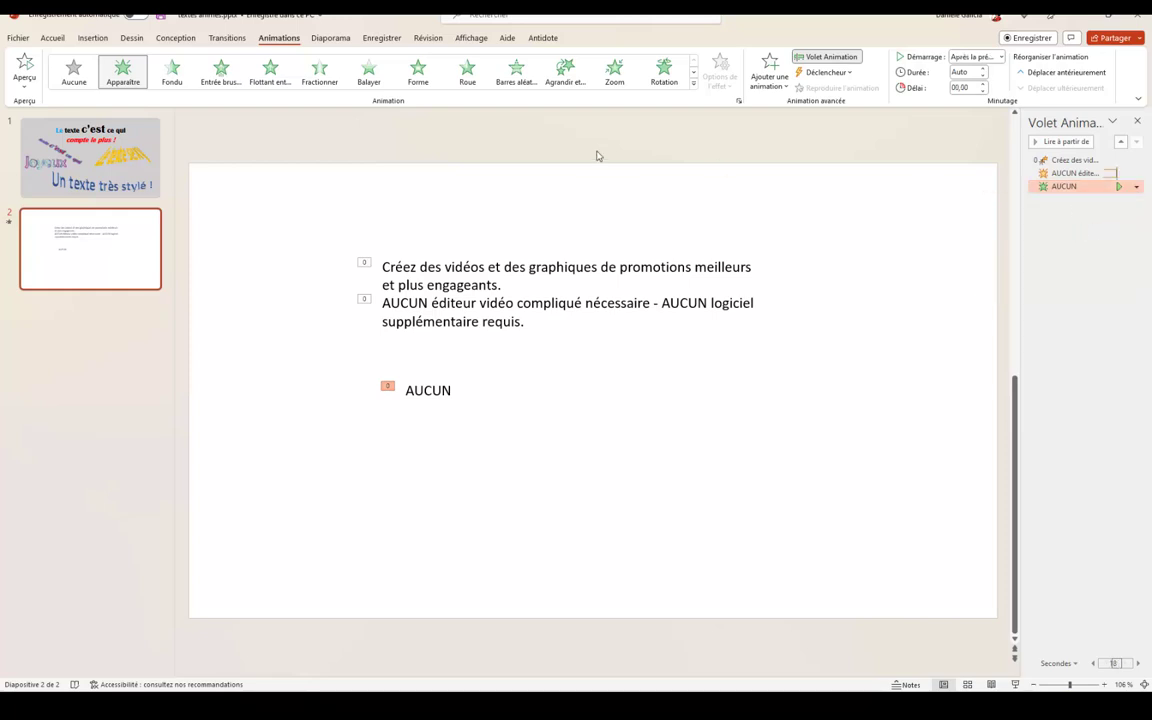
left_click(769, 72)
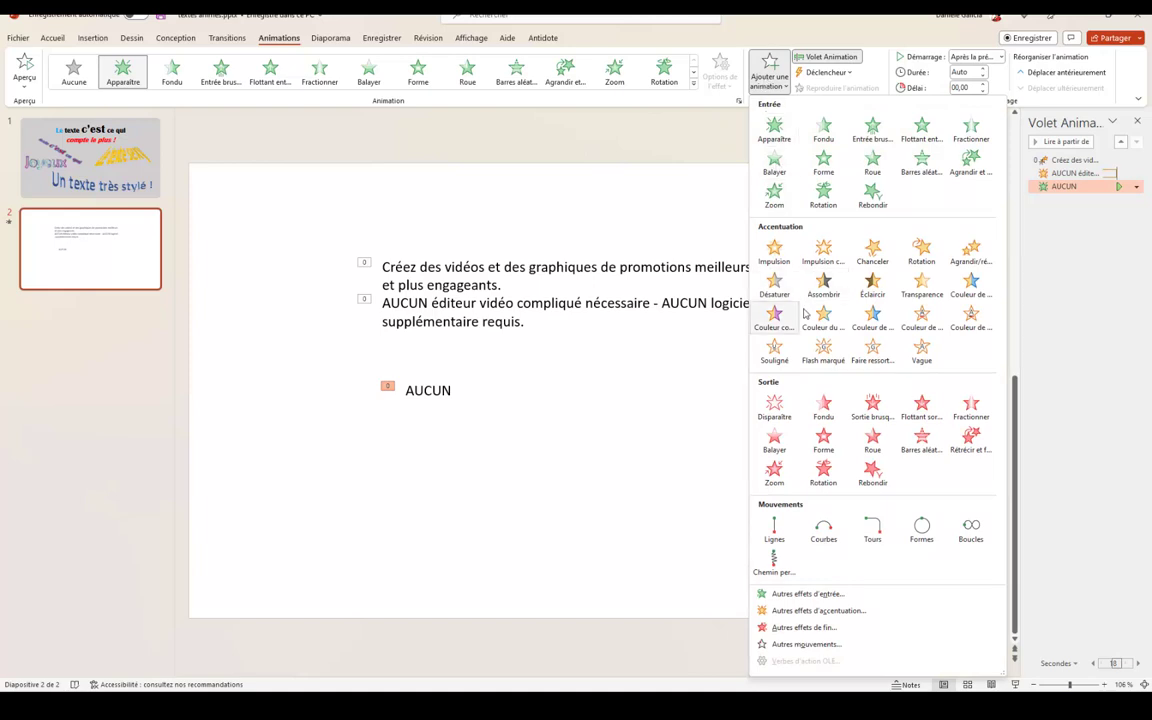
Add a Clignoter emphasis to AUCUN that starts with the previous animation.
left_click(785, 611)
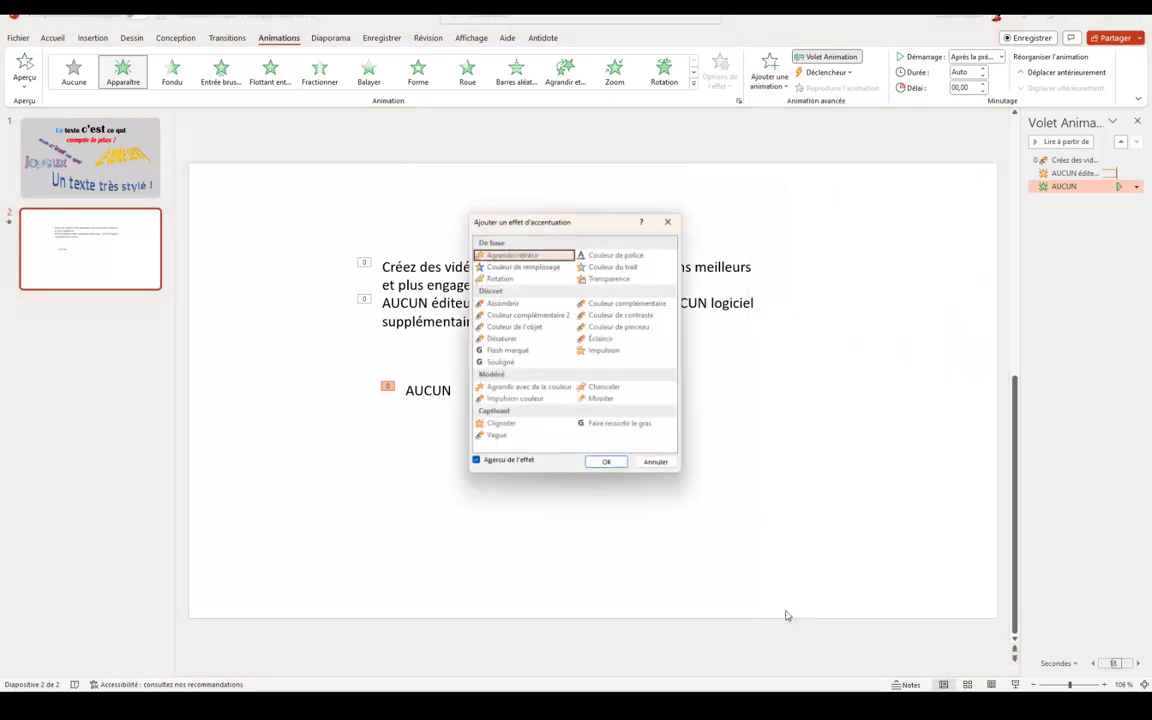
left_click(500, 426)
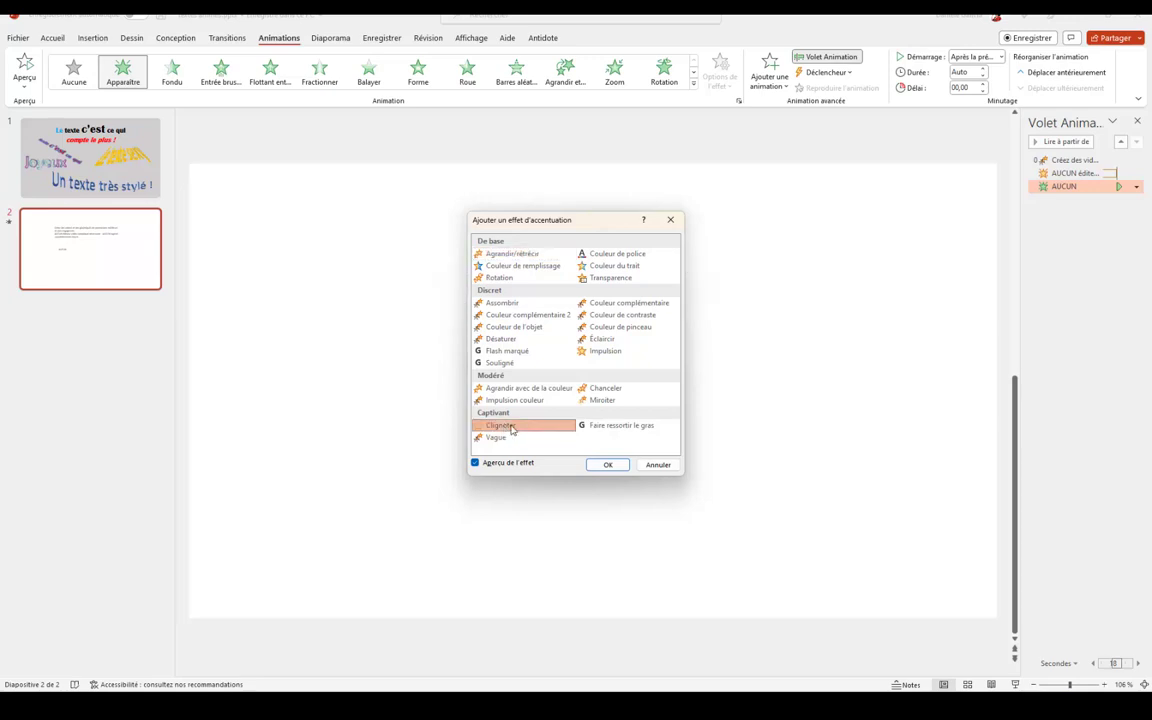
left_click(607, 466)
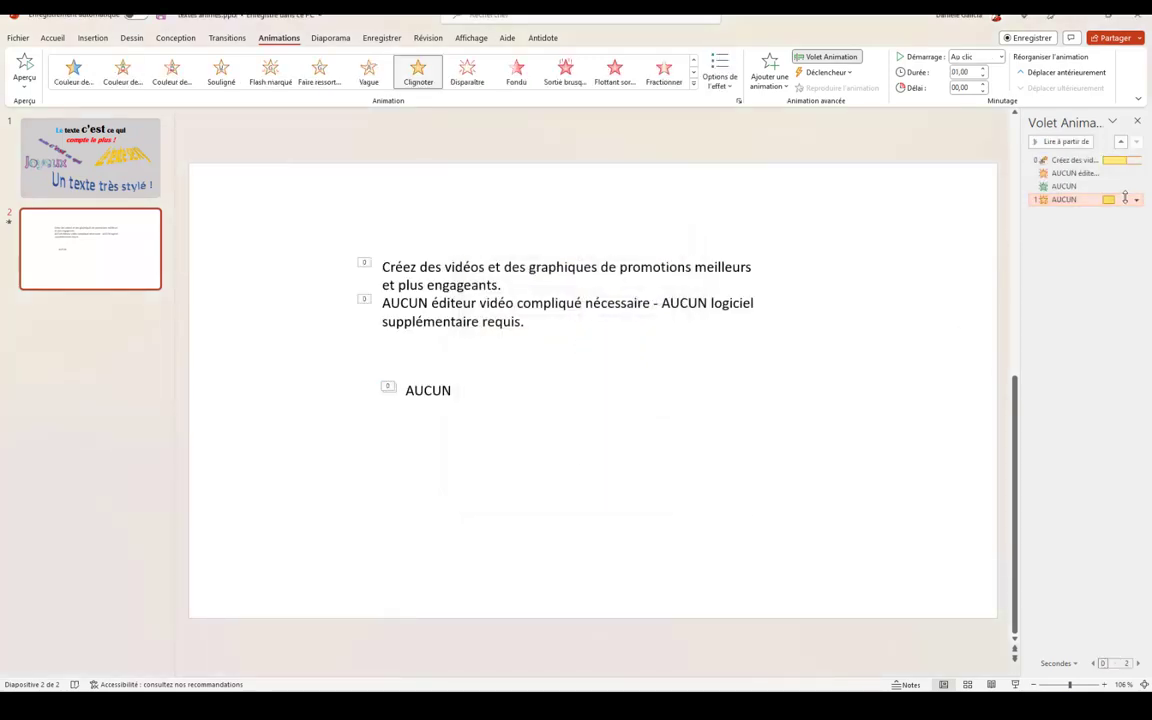
left_click(1136, 201)
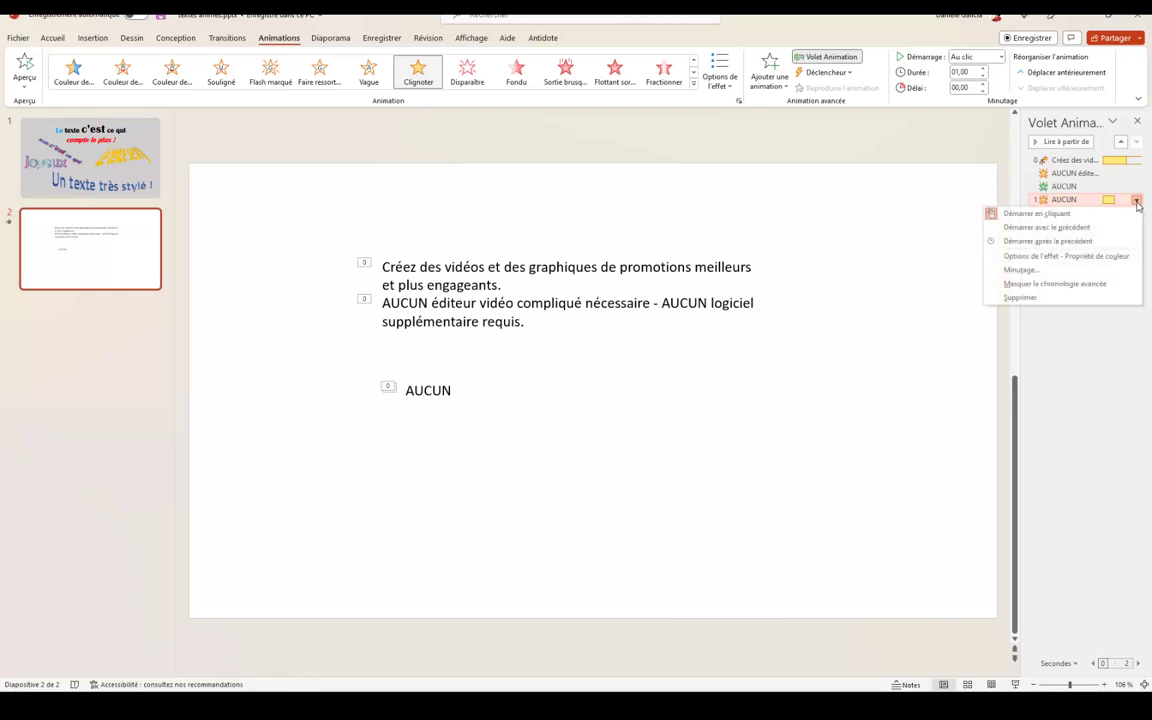
left_click(1045, 241)
left_click(1136, 200)
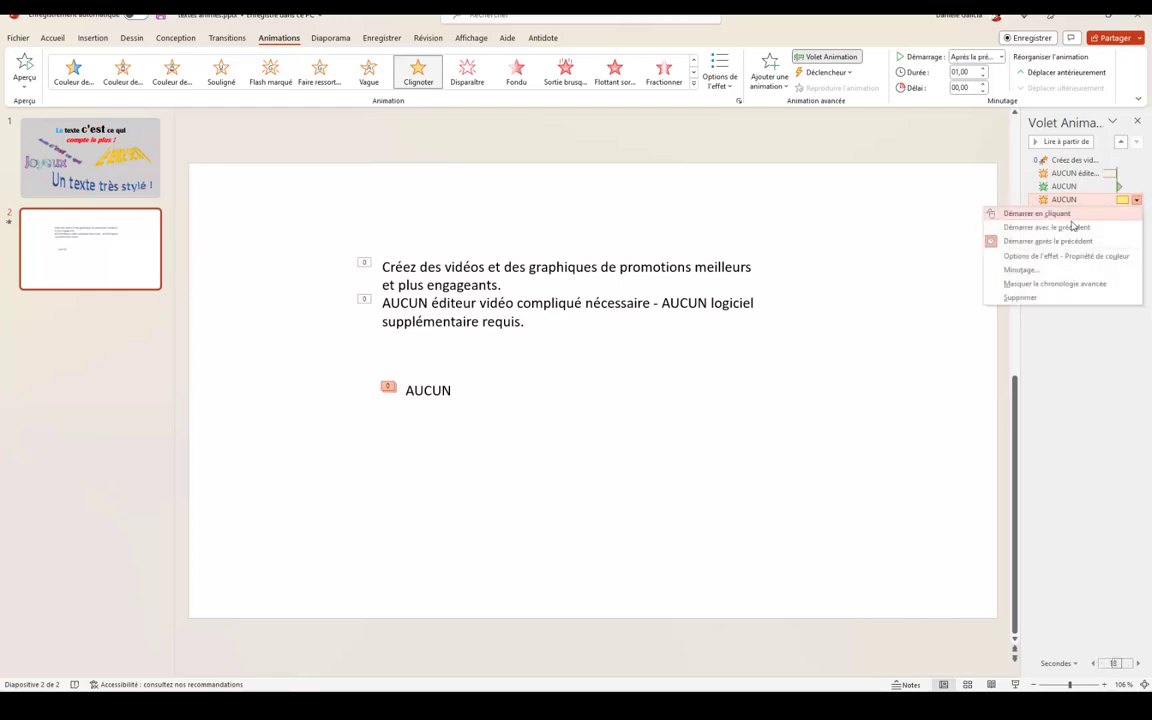
left_click(1072, 227)
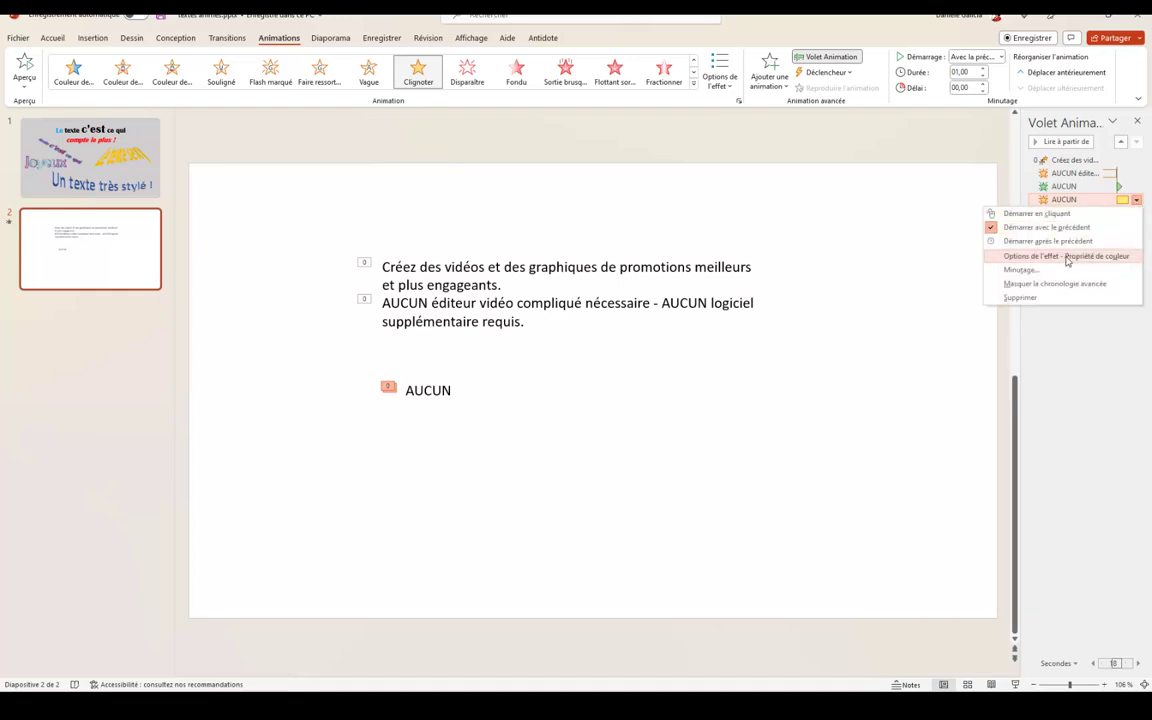
Set the AUCUN blink to repeat 4 times.
left_click(1067, 258)
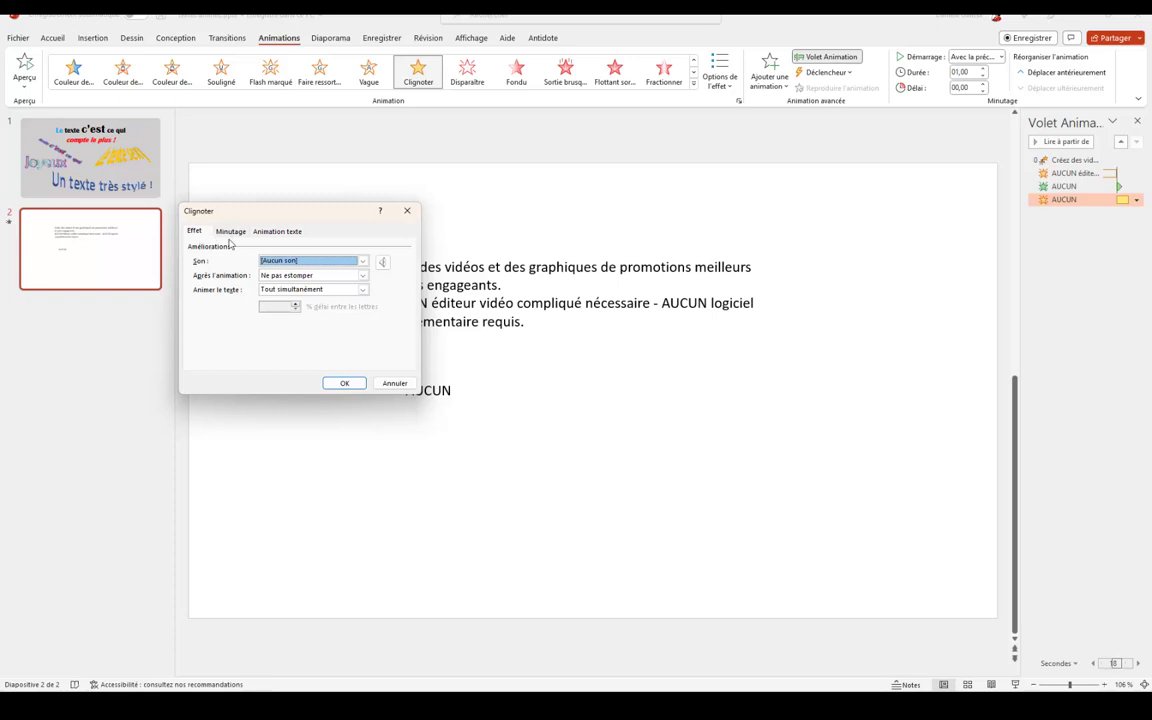
left_click(229, 231)
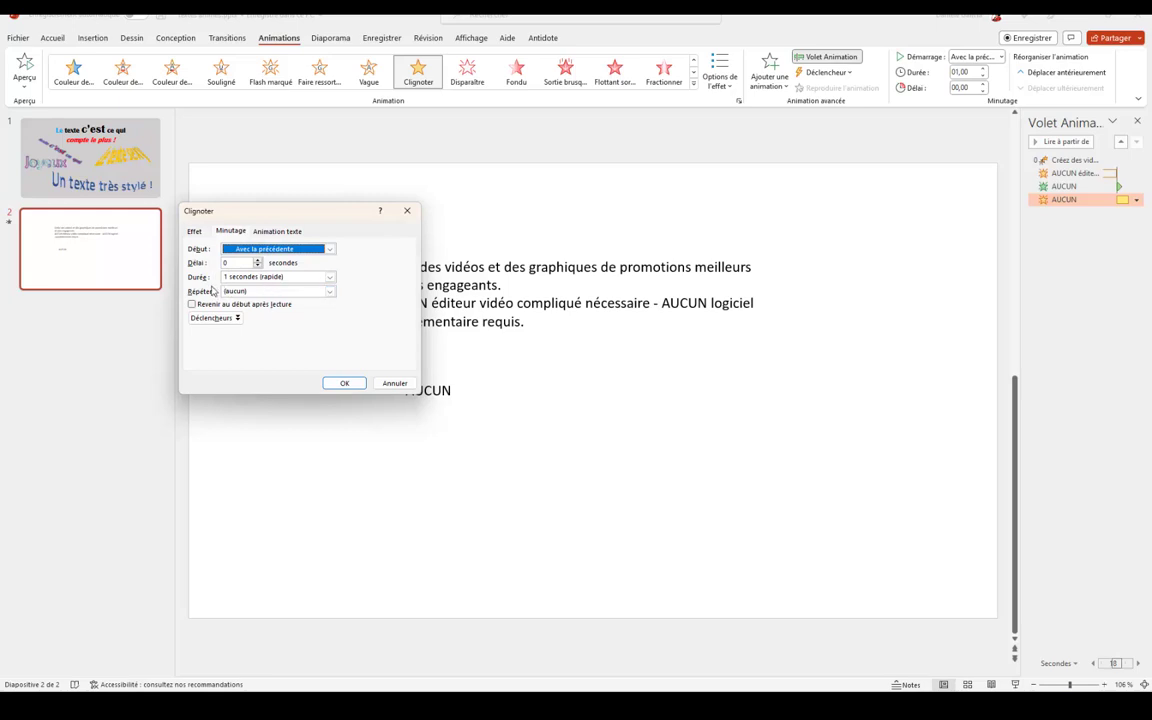
left_click(331, 292)
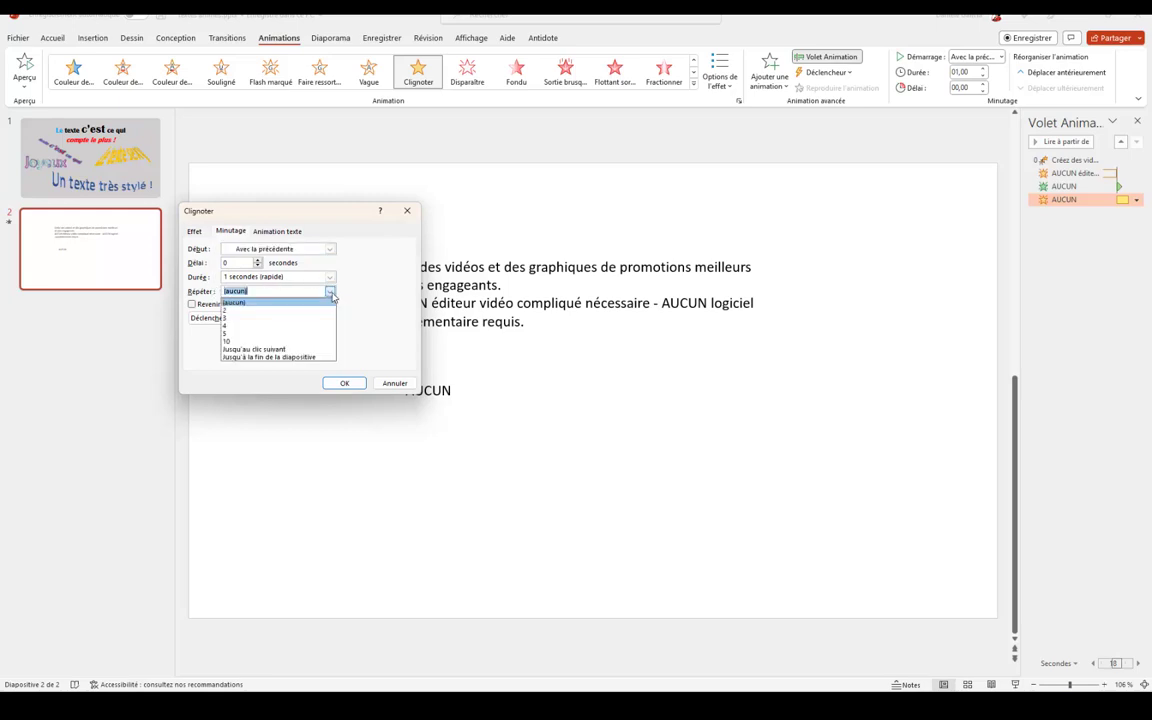
left_click(232, 329)
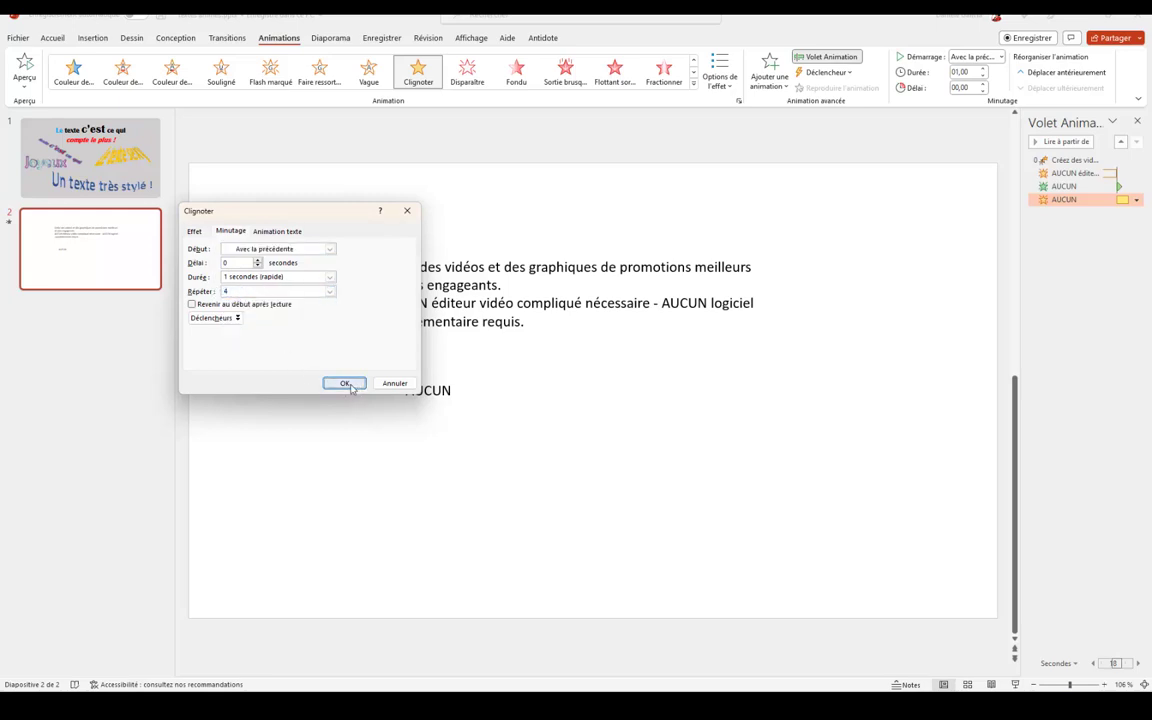
left_click(350, 385)
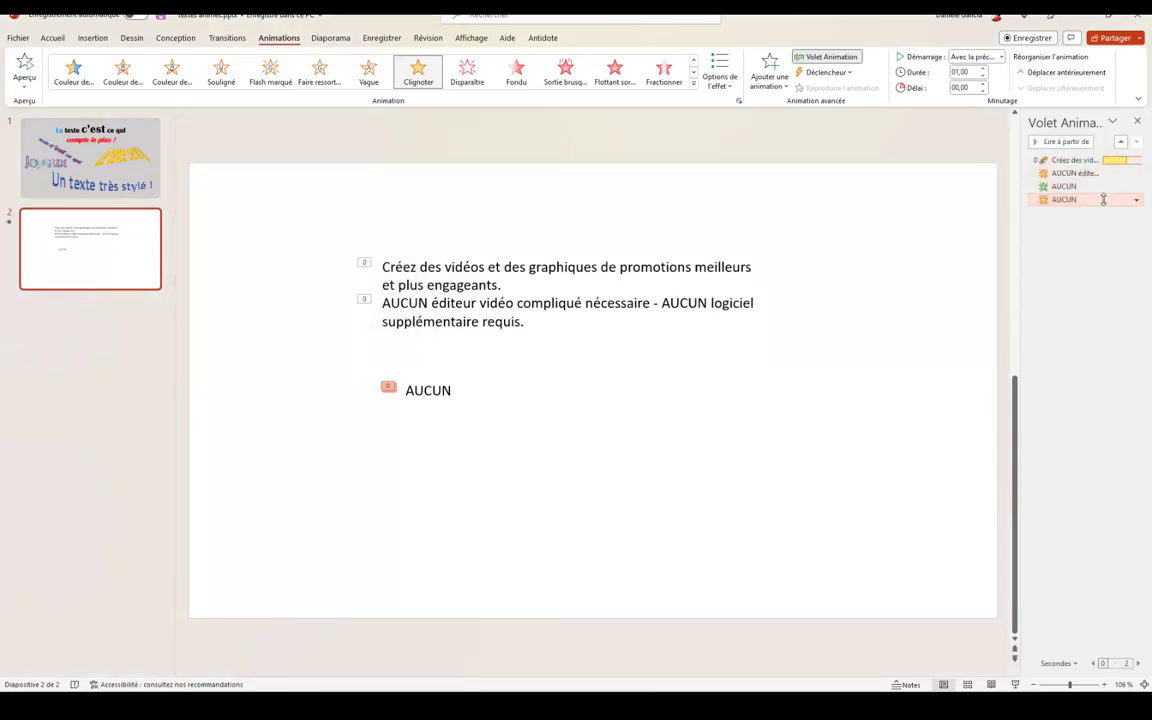
Add an orange colour-change emphasis to AUCUN that starts after the previous effect.
left_click(769, 72)
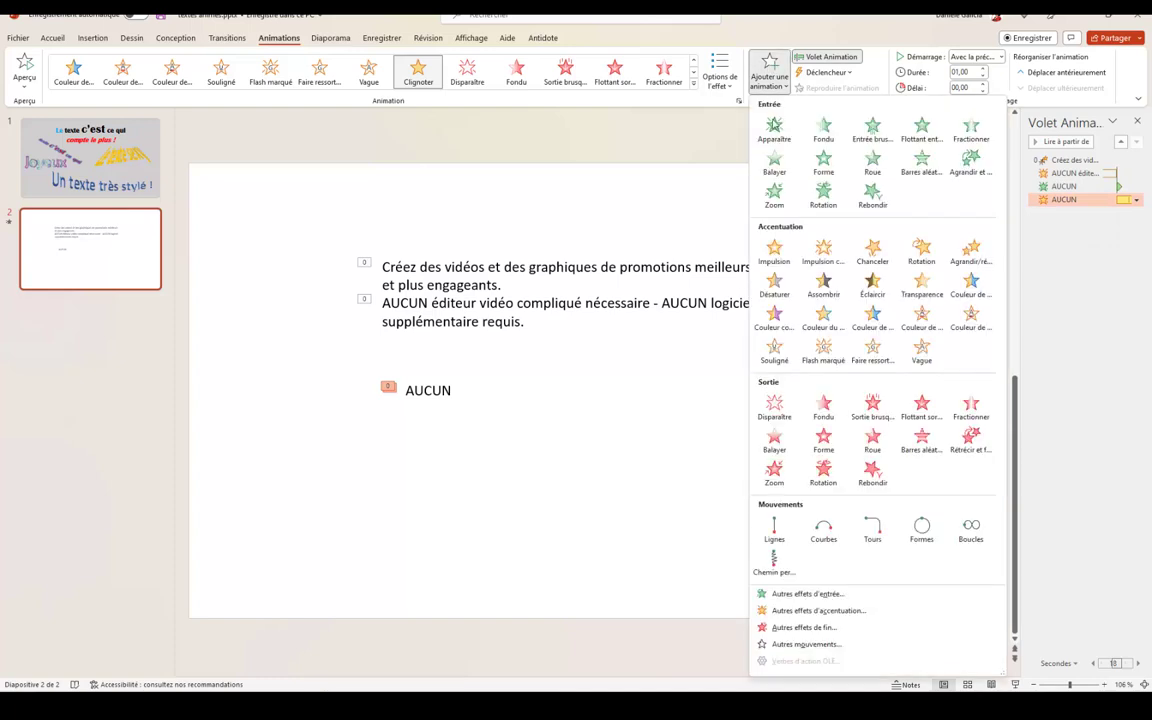
left_click(871, 318)
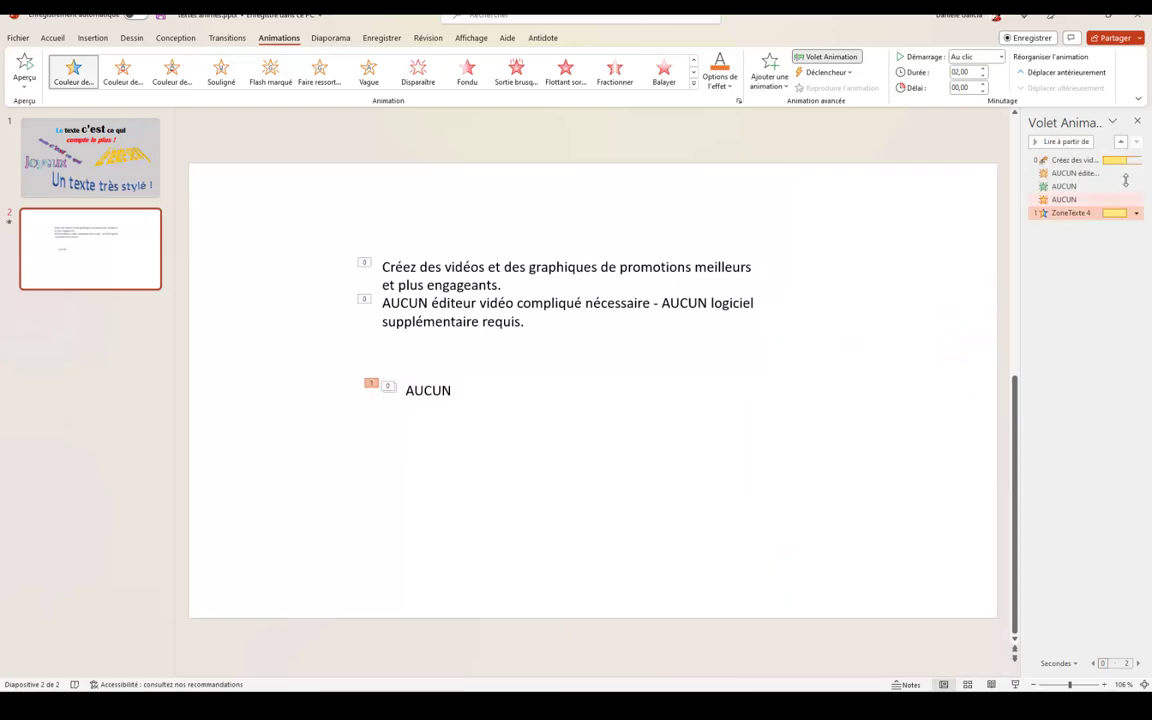
left_click(1136, 213)
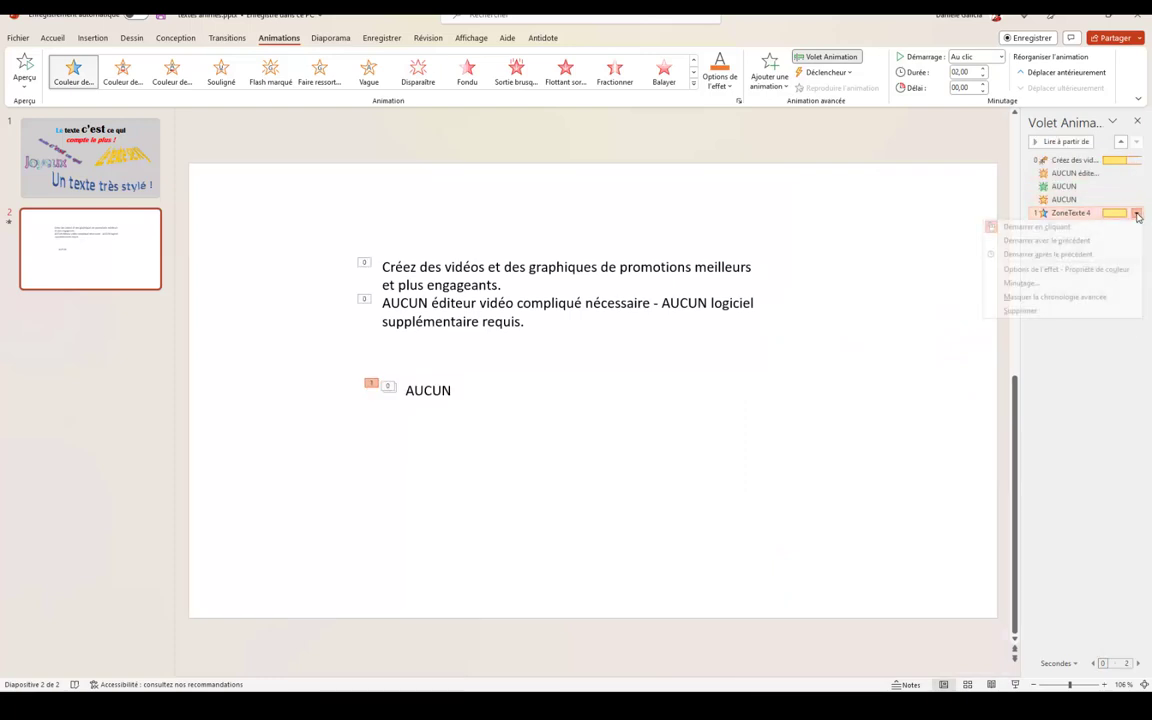
left_click(1065, 256)
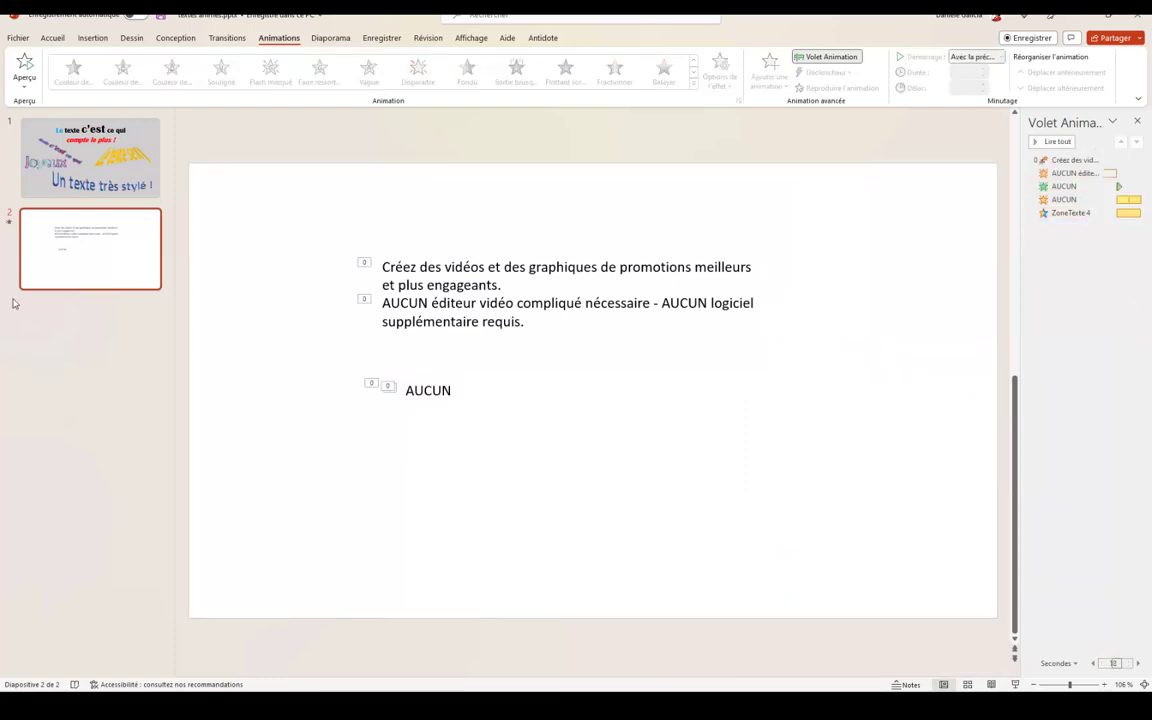
left_click(8, 225)
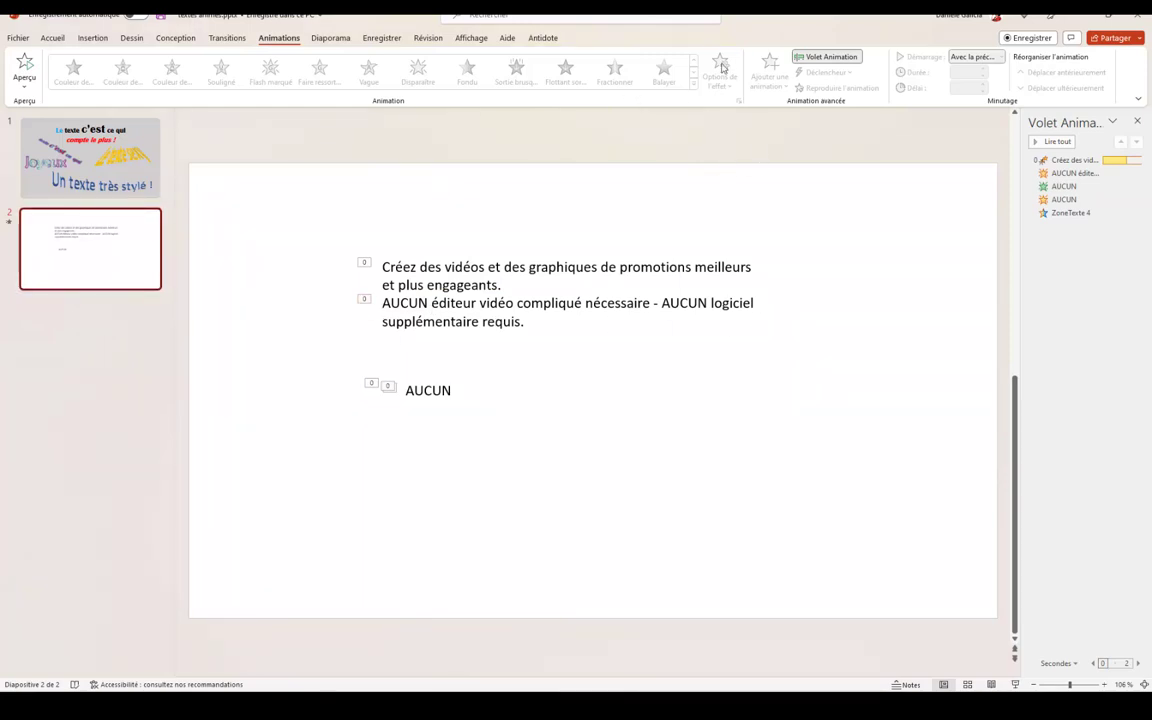
left_click(443, 307)
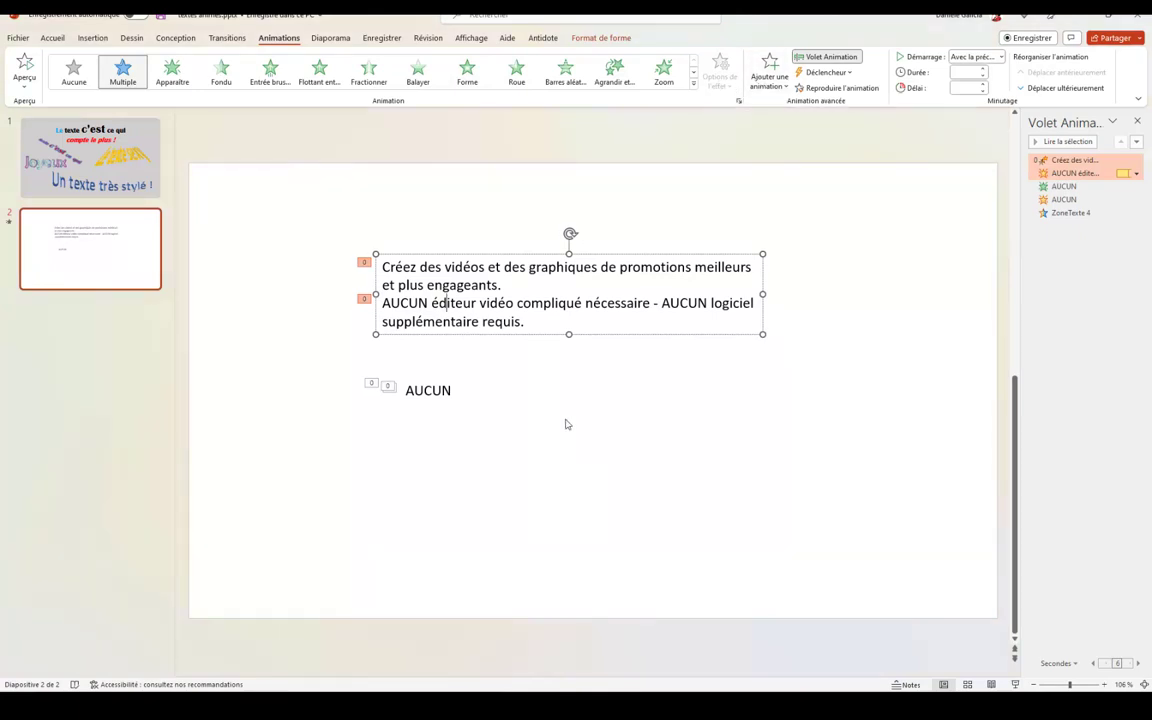
left_click(452, 366)
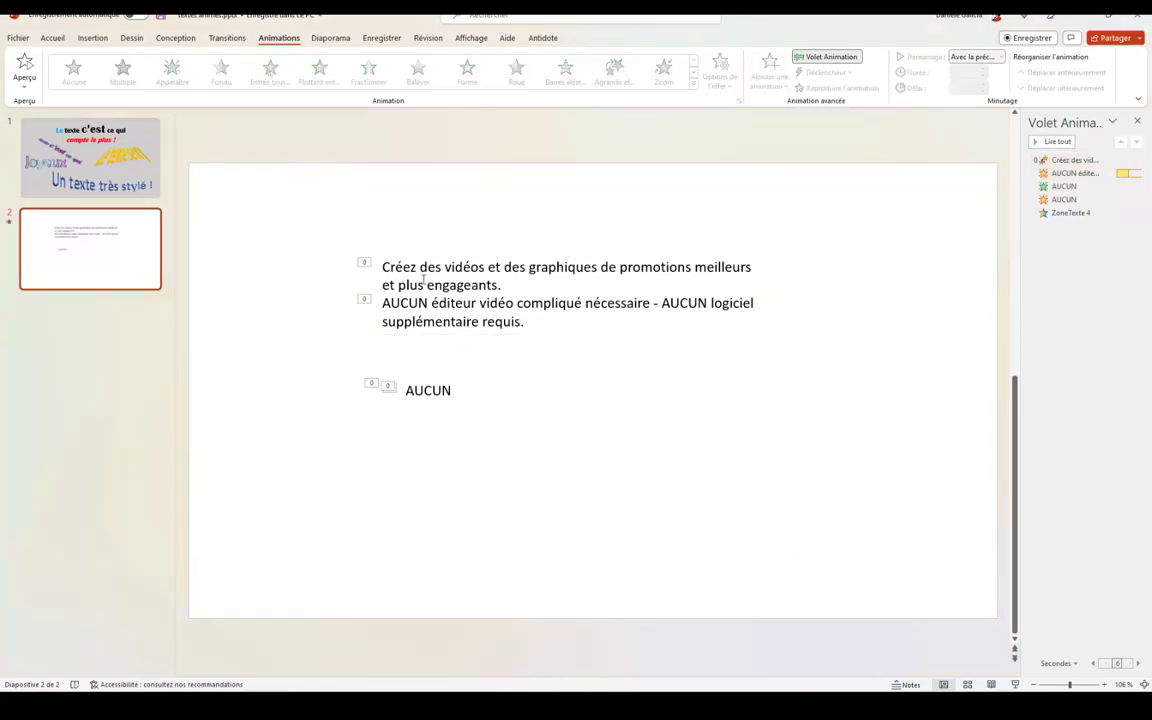
Duplicate slide 2 as slide 3 and paste the 'Vendez Vos Vidéos…' text over its paragraphs.
right_click(129, 256)
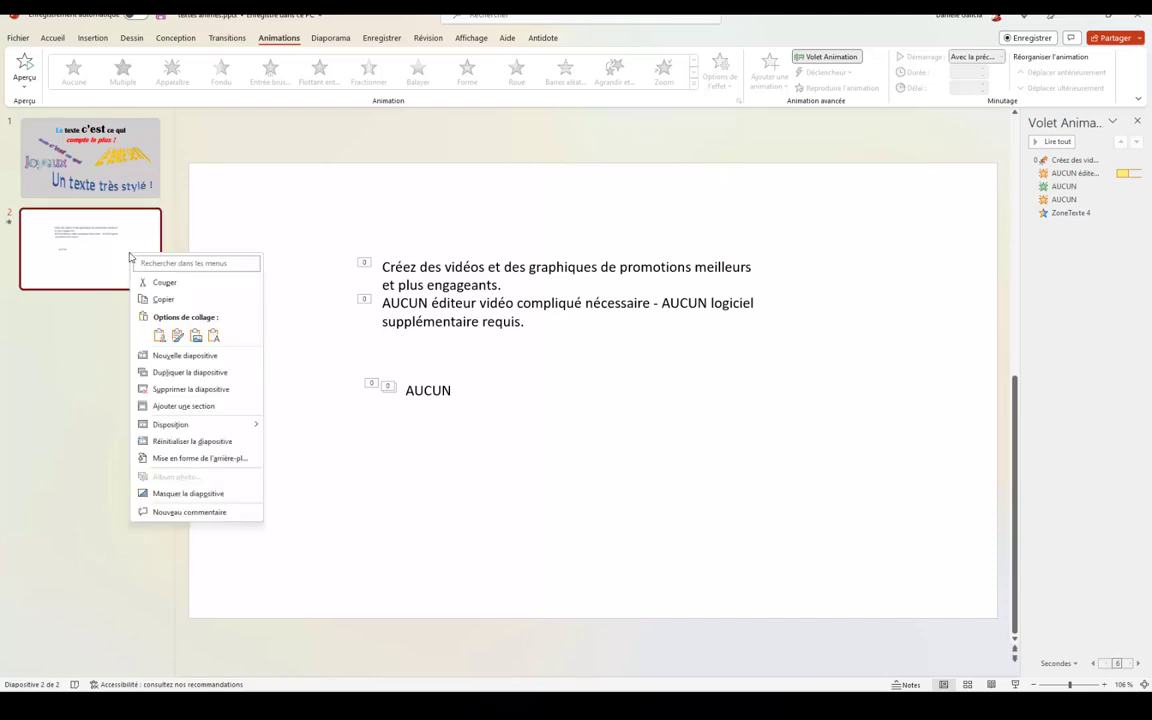
left_click(190, 372)
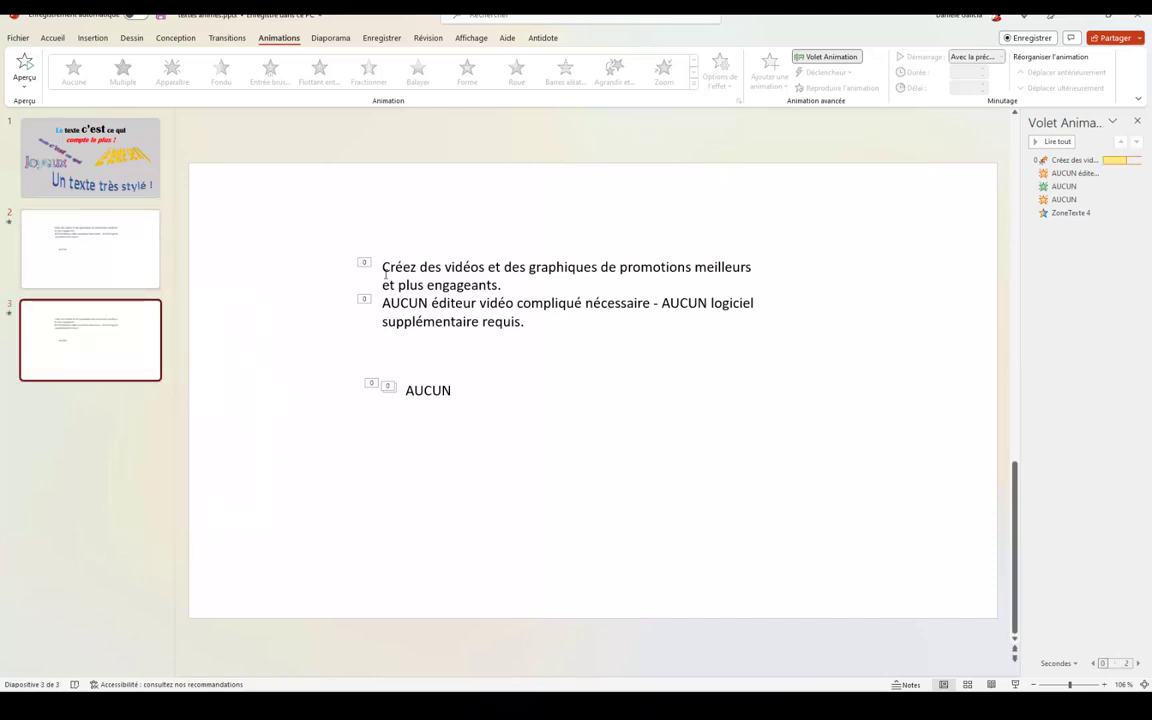
left_click_drag(385, 274, 548, 386)
type("Vendez Vos Vidéos Aux Clients Et Faites Des Profits ! Pour Aider À Prolonger Le Temps De Visionnage Sur Votre Chaîne En Dirigeant Les Téléspectateurs Vers Quelque Chose À La Fin De Vos Vidéos De Promotion !")
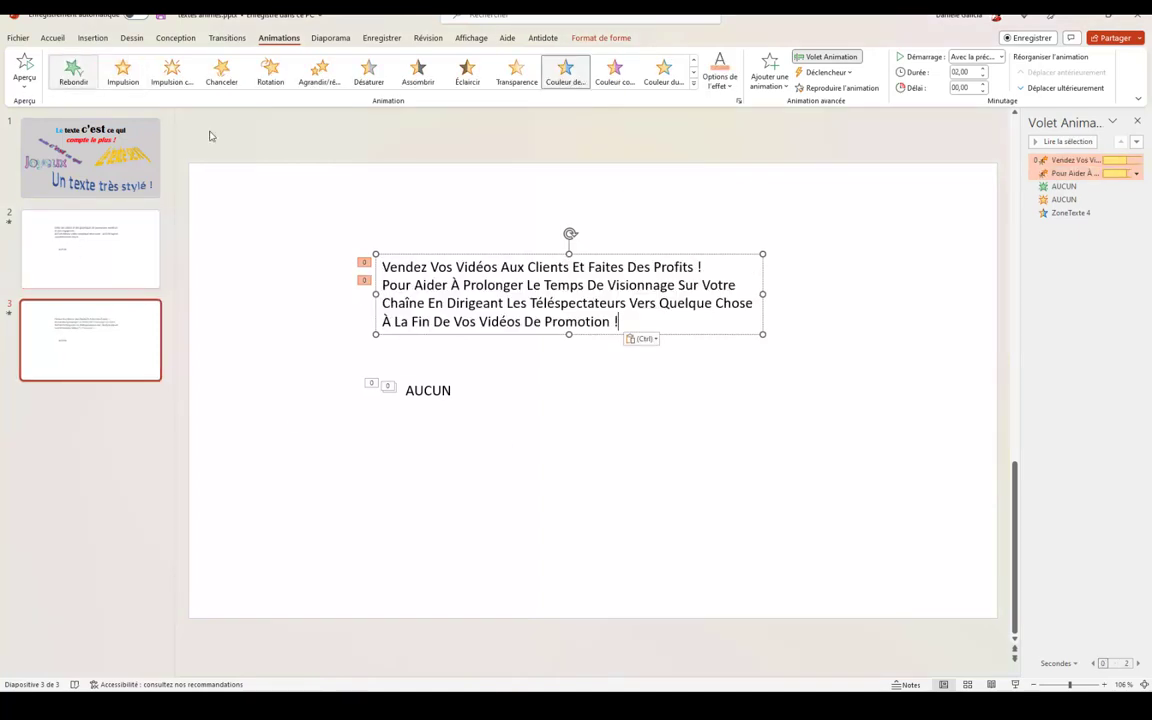
Apply the Morphose transition to slide 3 with the Caractères effect option.
left_click(228, 38)
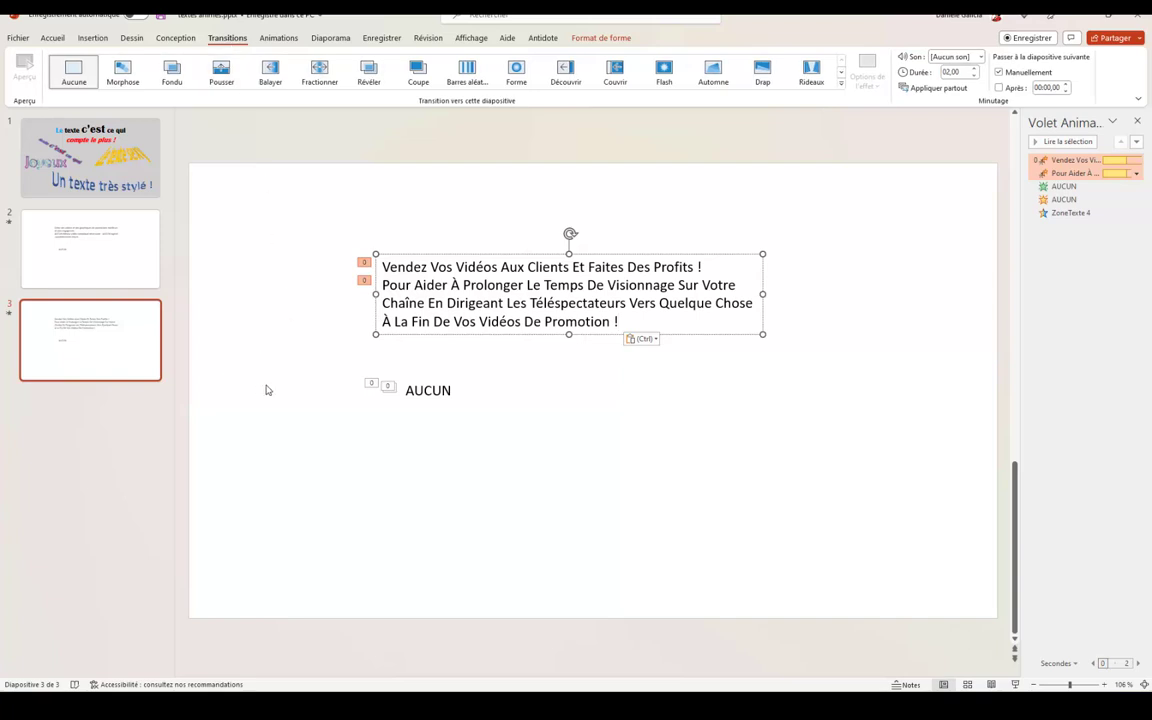
left_click(124, 72)
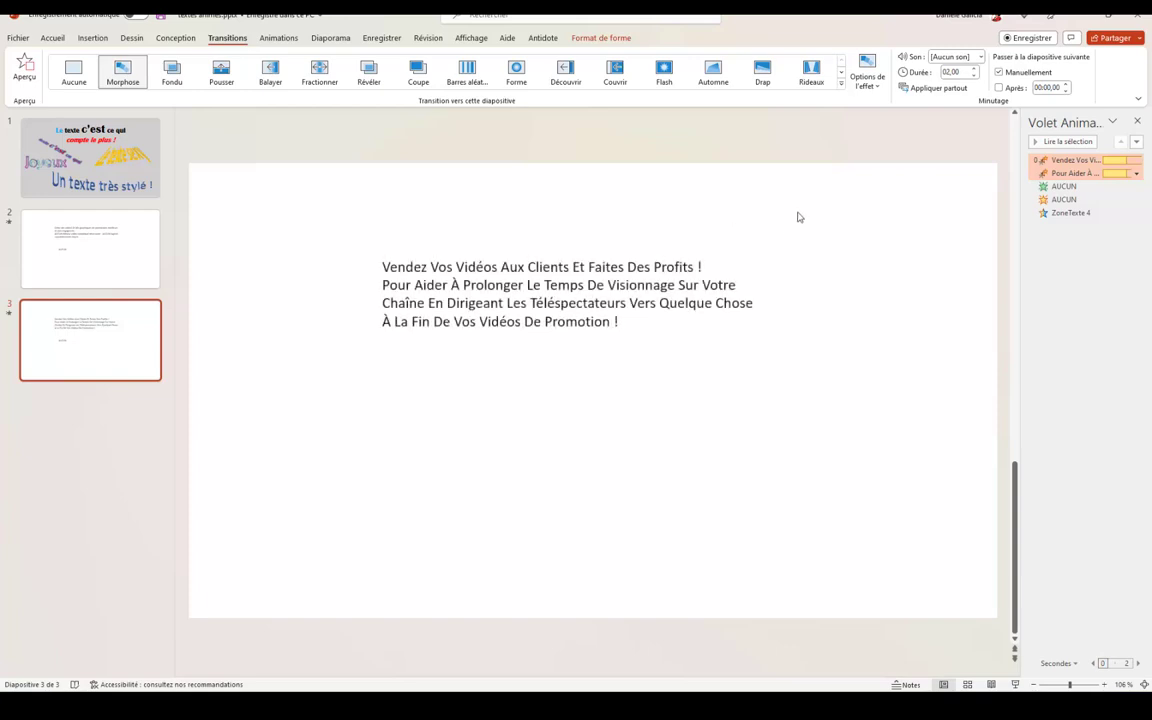
left_click(880, 90)
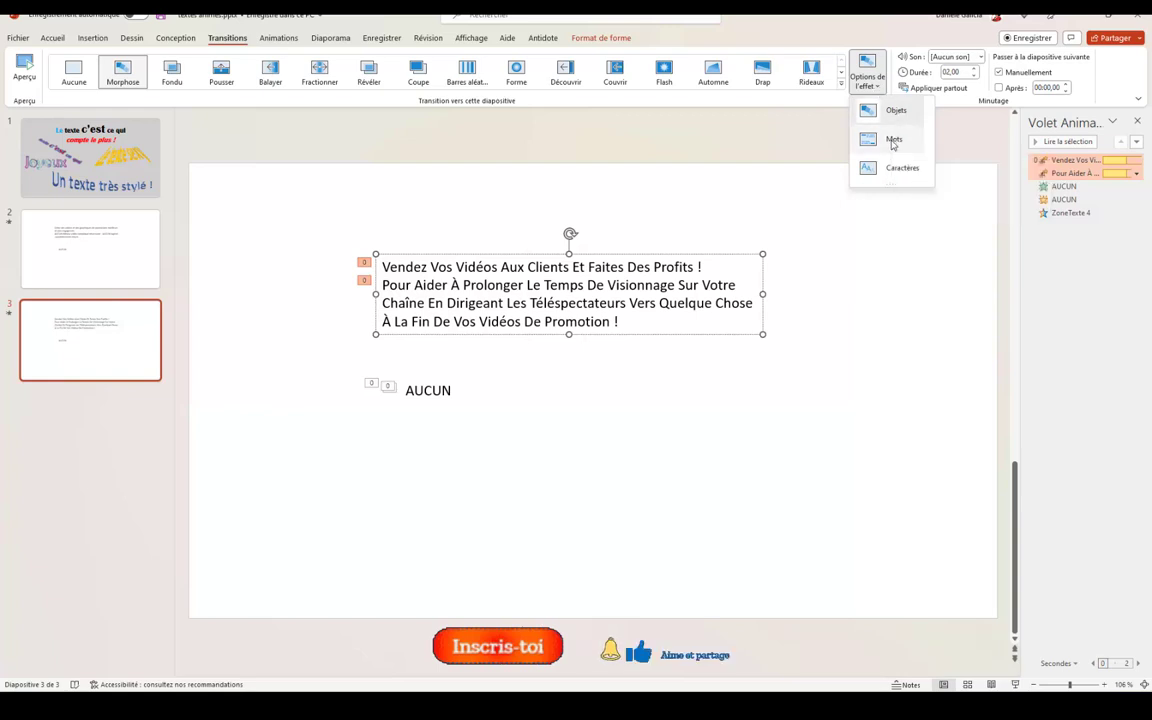
left_click(893, 141)
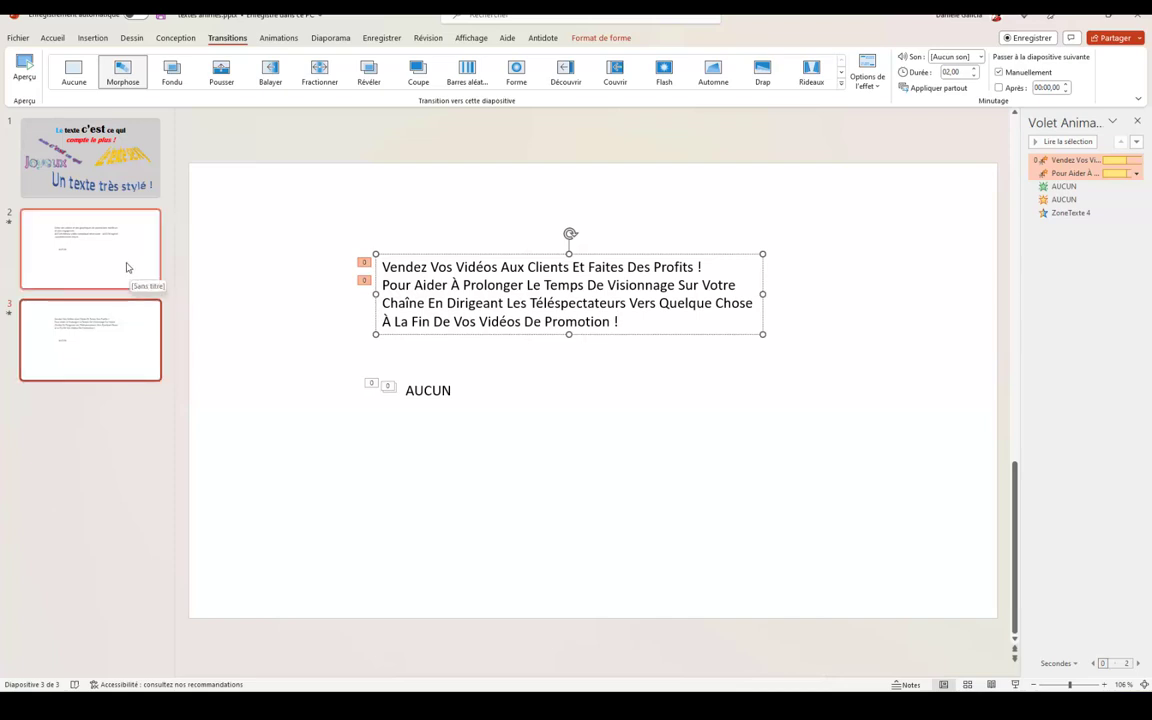
left_click(867, 76)
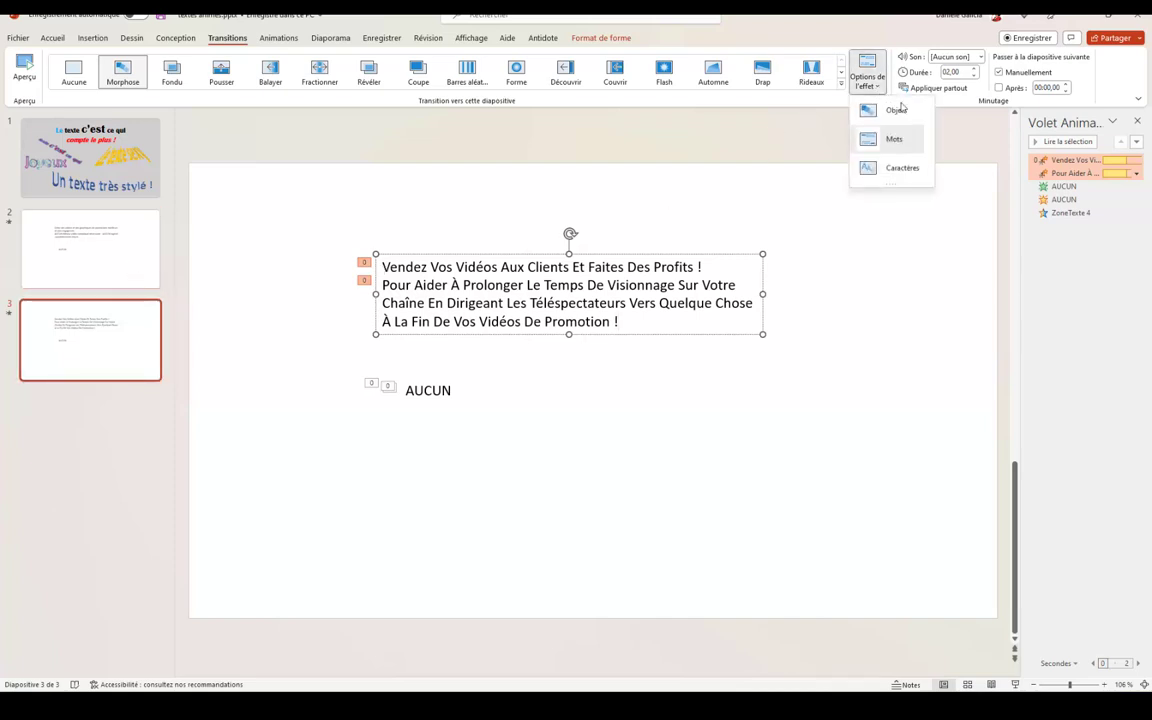
left_click(903, 168)
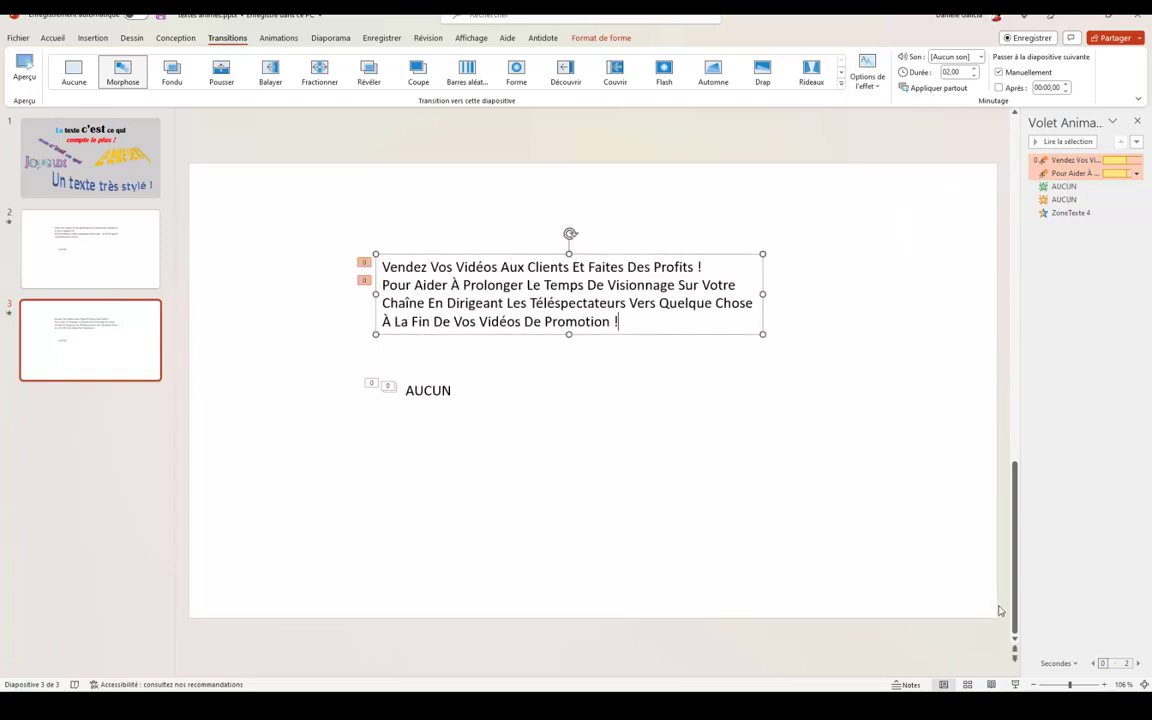
scroll(999, 610, "up", 3)
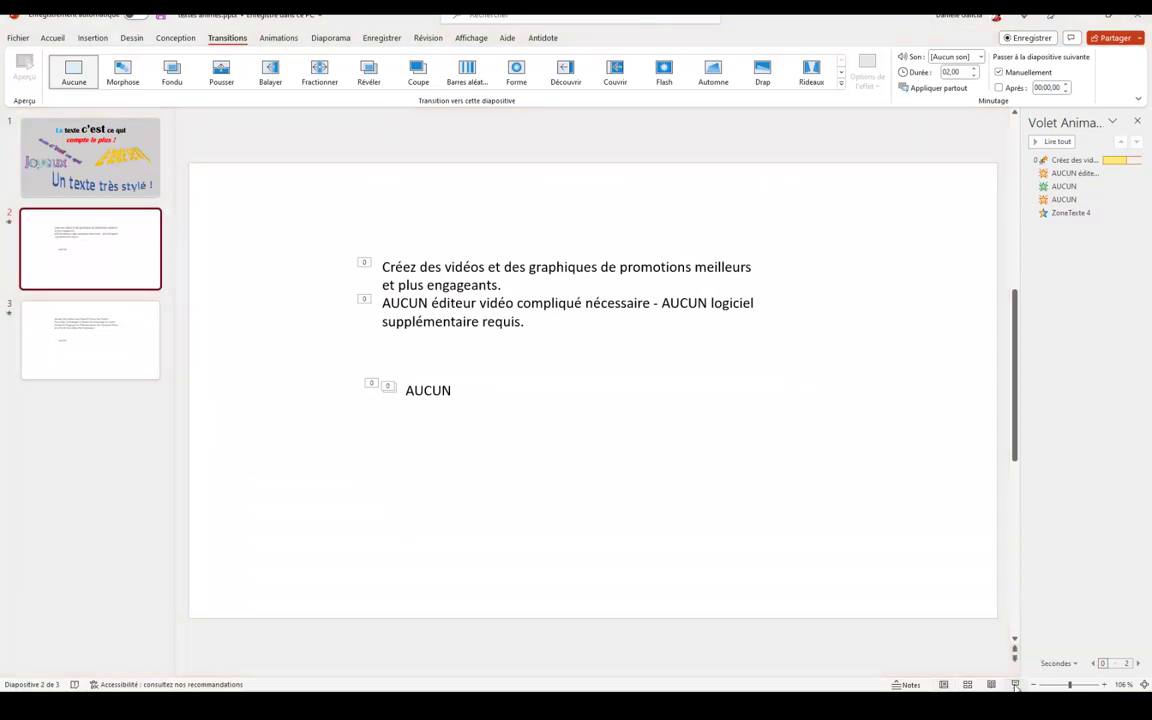
Run the slideshow from slide 2 to check the morph, then exit back to editing.
left_click(1015, 685)
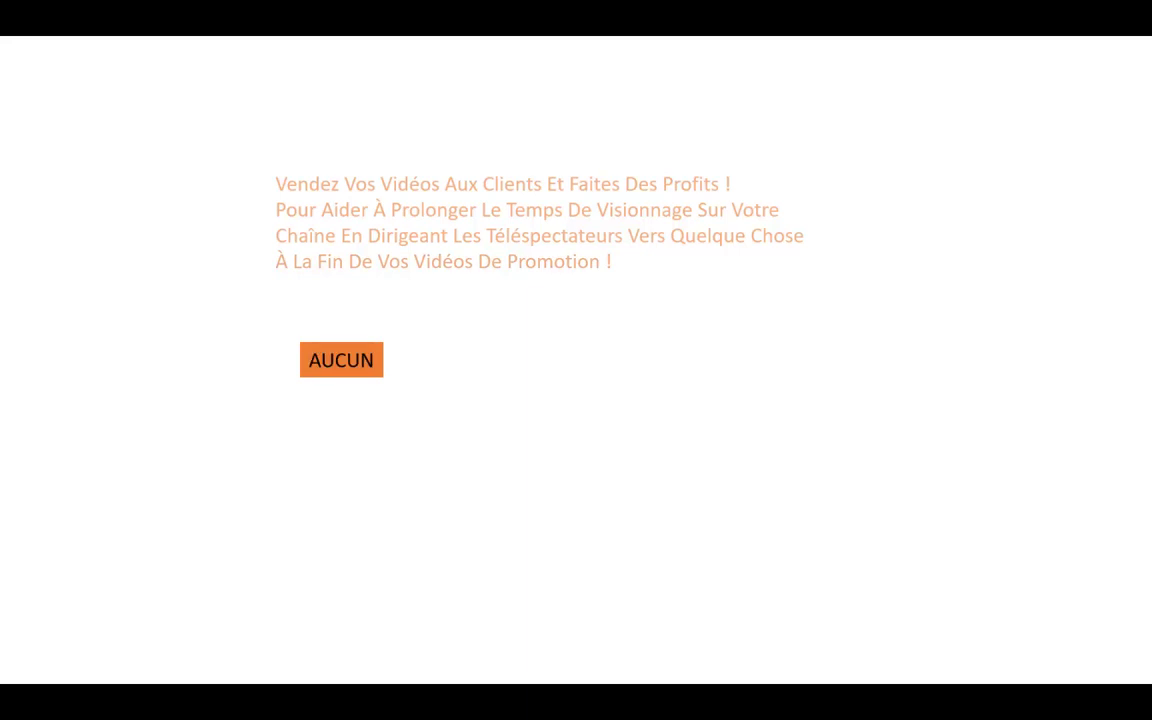
key("Escape")
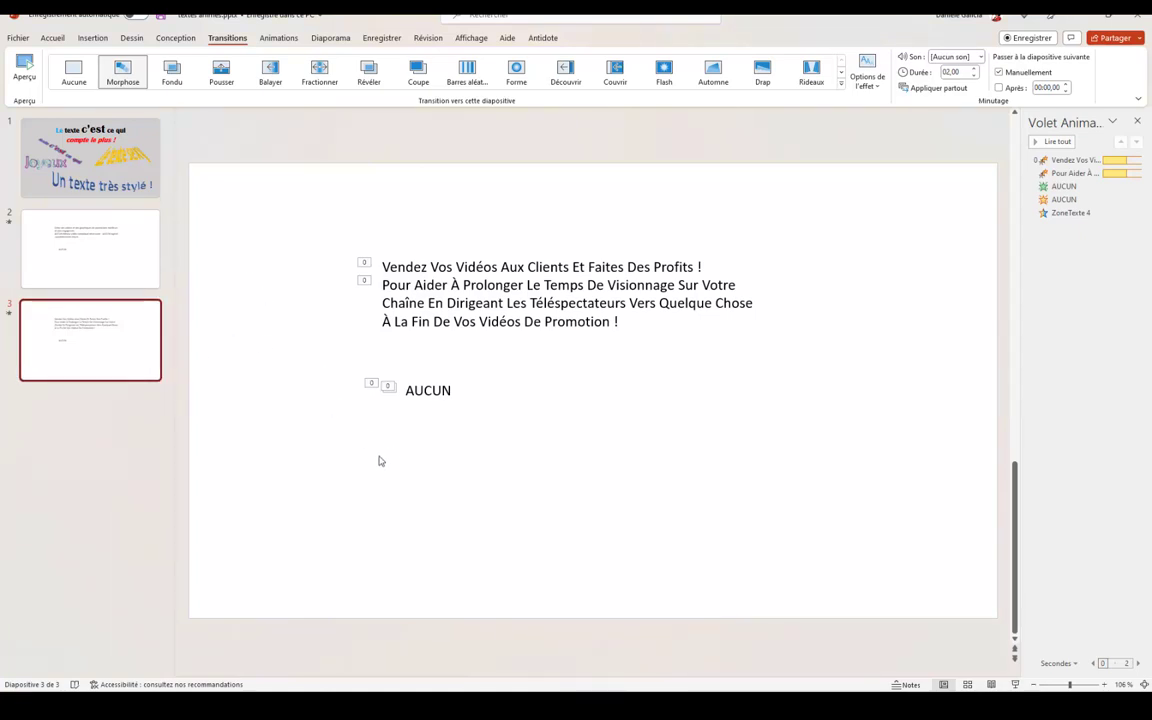
Duplicate slide 3 to create a new slide 4.
double_click(426, 388)
left_click(503, 439)
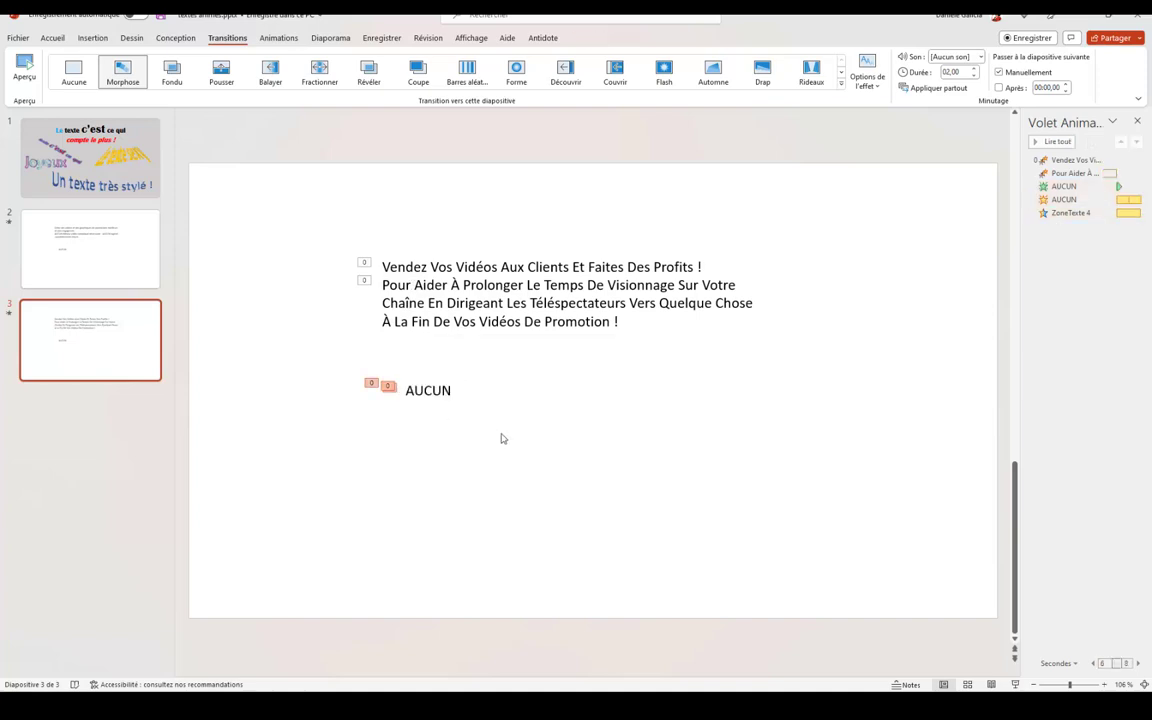
right_click(115, 361)
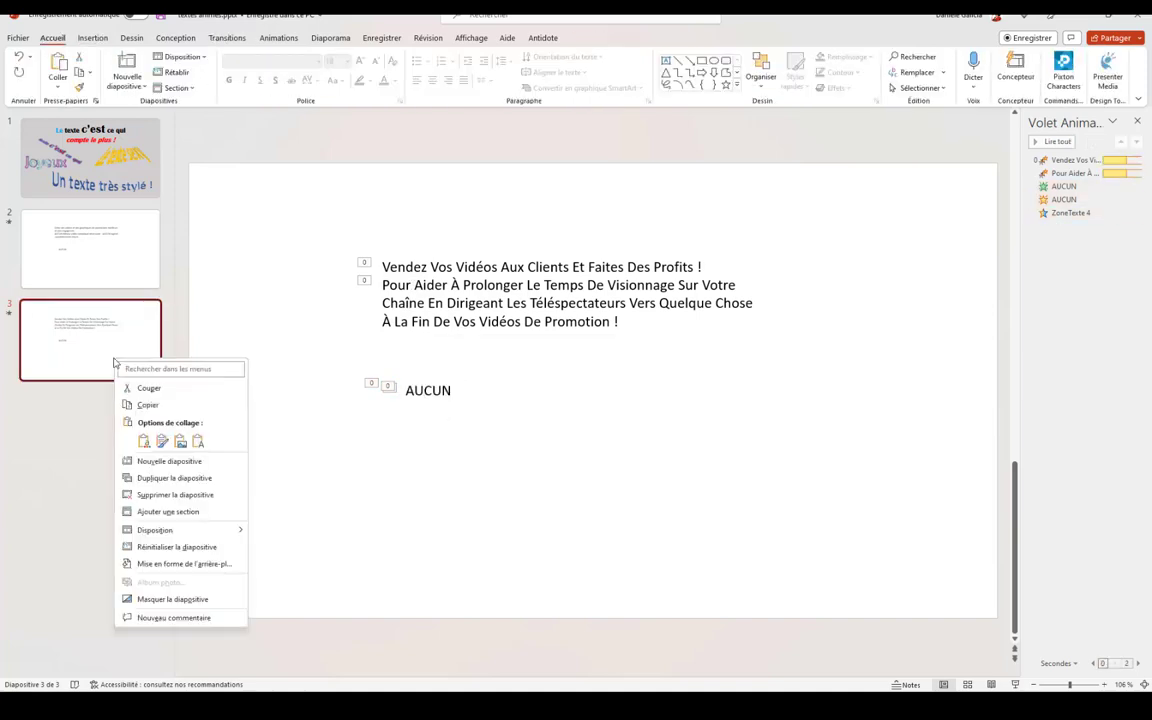
left_click(155, 480)
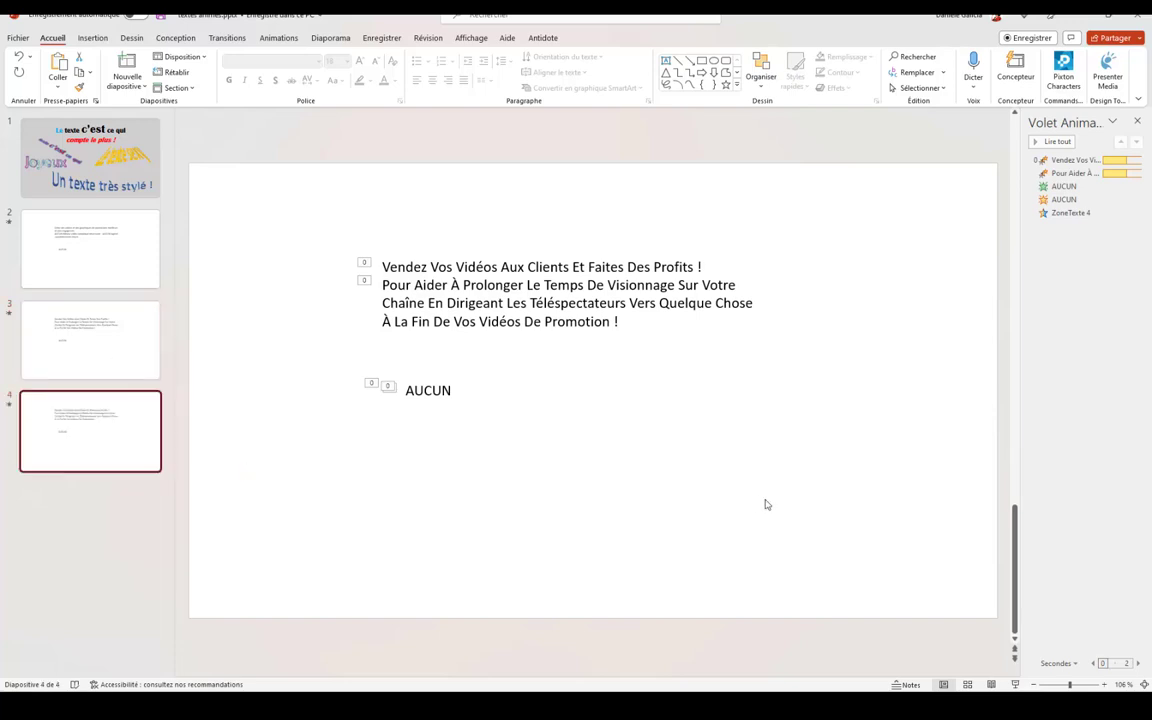
Delete the long paragraph text box on slide 4, keeping only the AUCUN word.
left_click(559, 284)
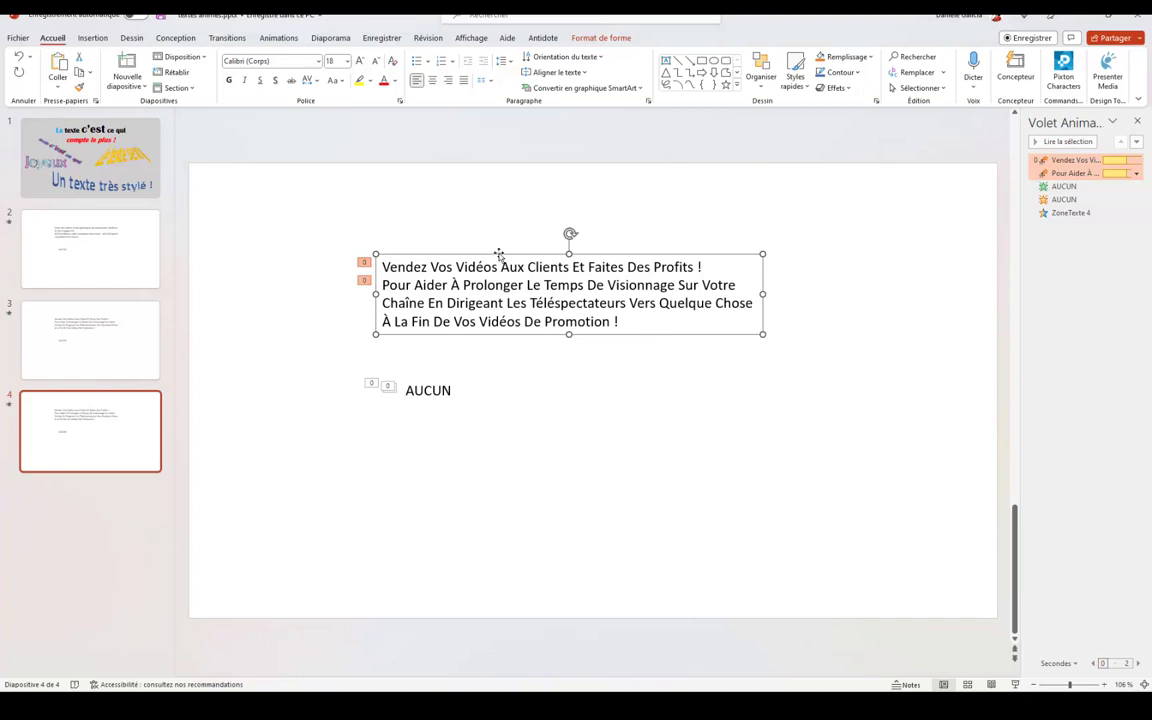
key("Delete")
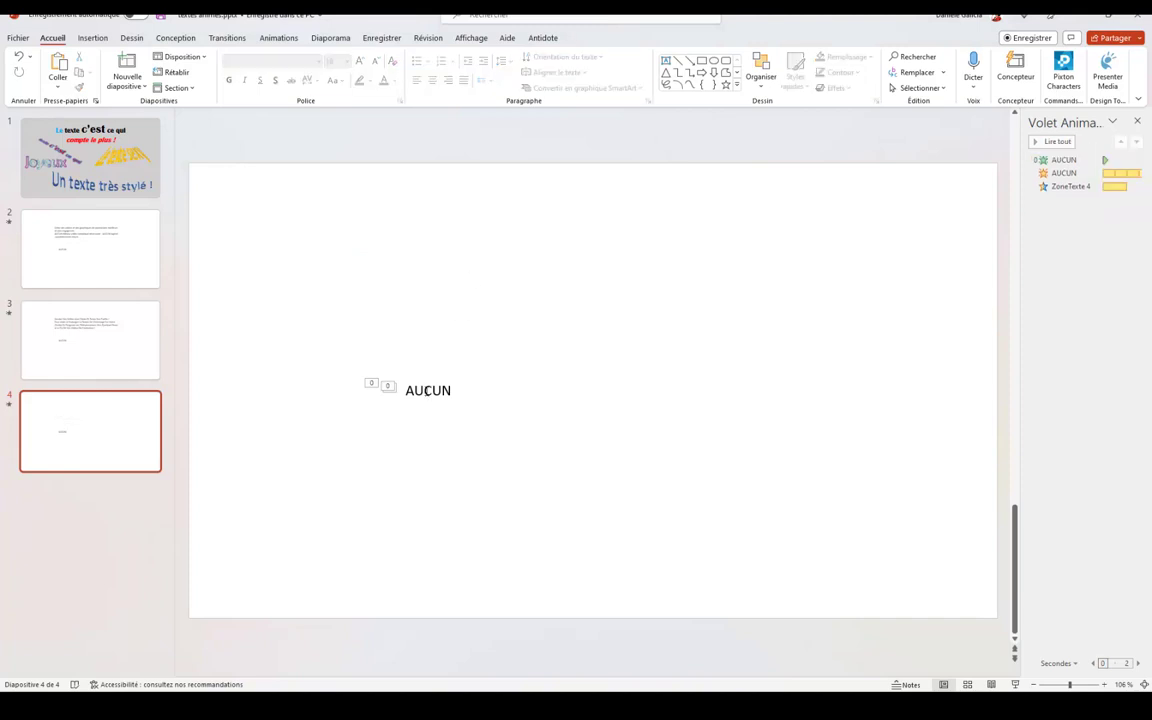
left_click(428, 391)
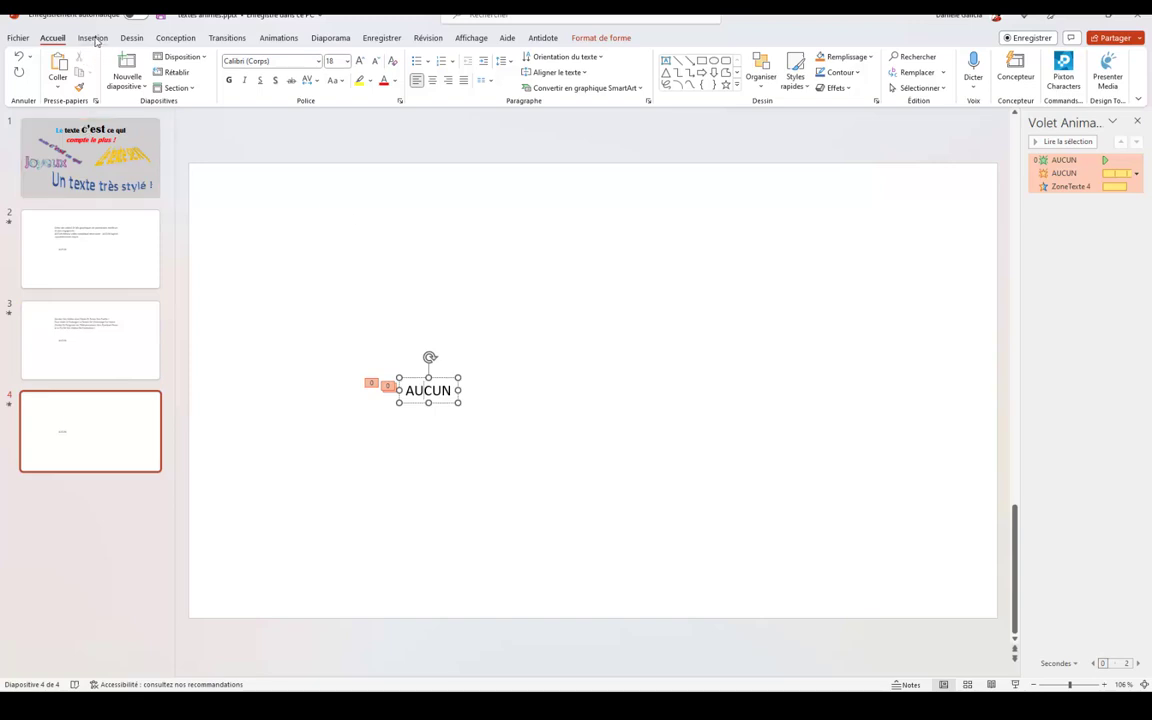
Set up an animated GIF export starting at slide 4, 1080p quality, transparent background.
left_click(18, 38)
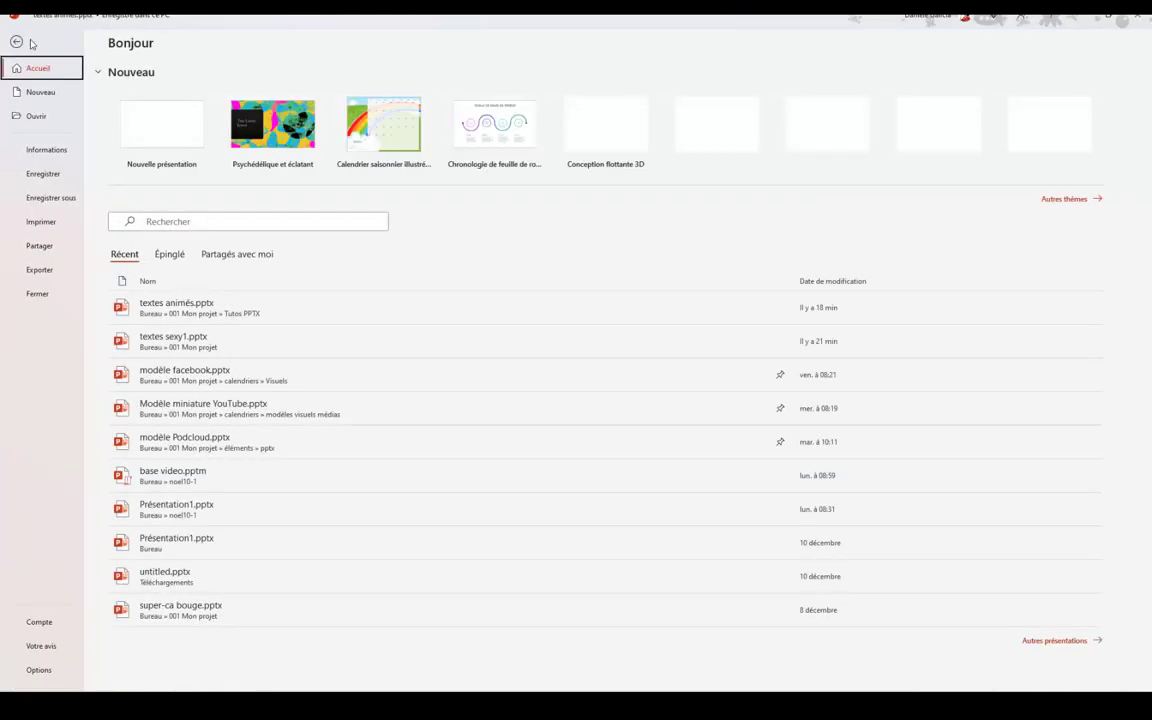
left_click(38, 272)
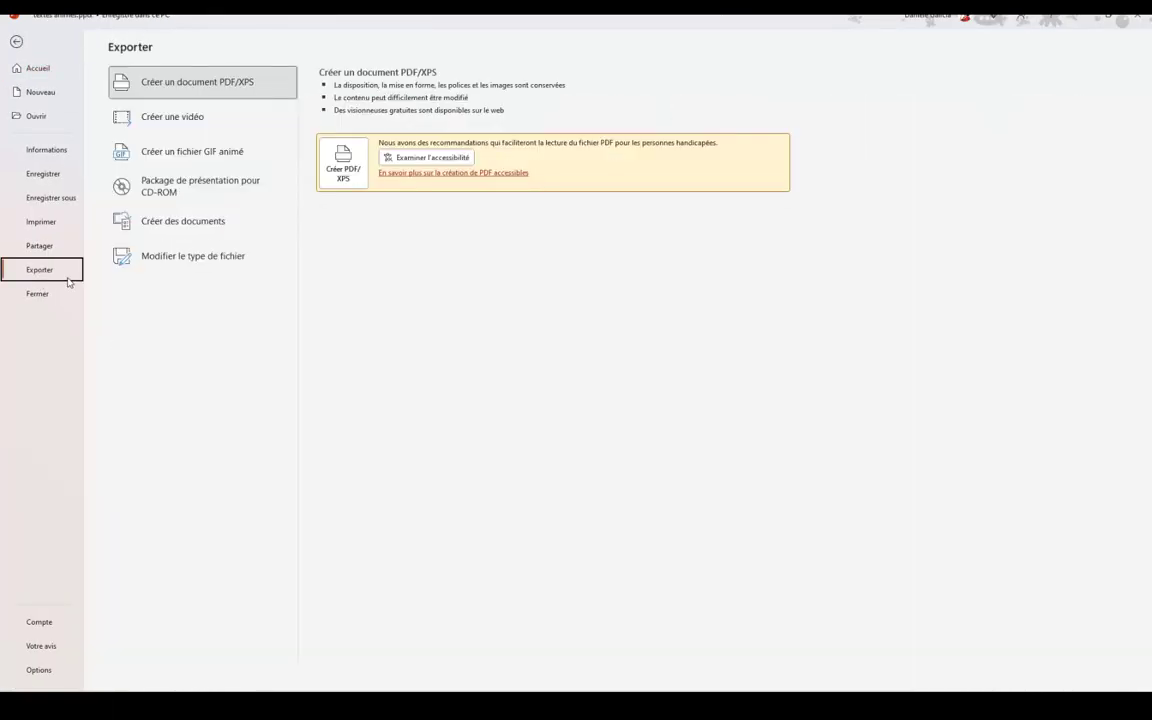
left_click(170, 160)
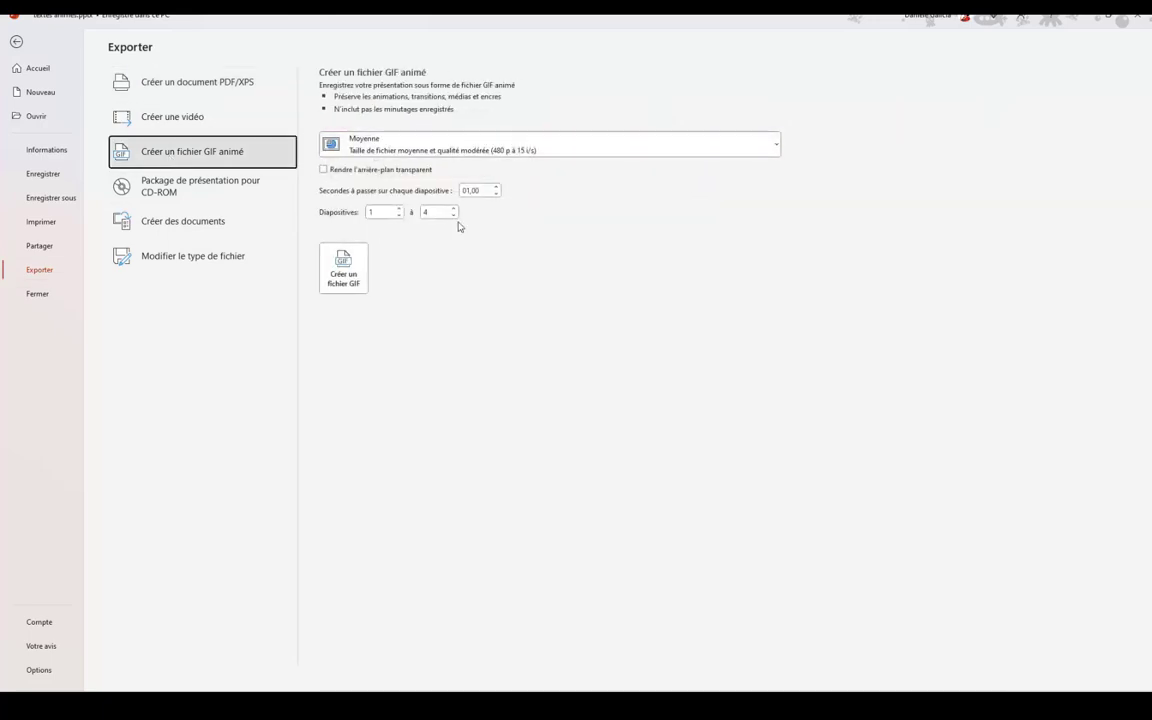
left_click(399, 210)
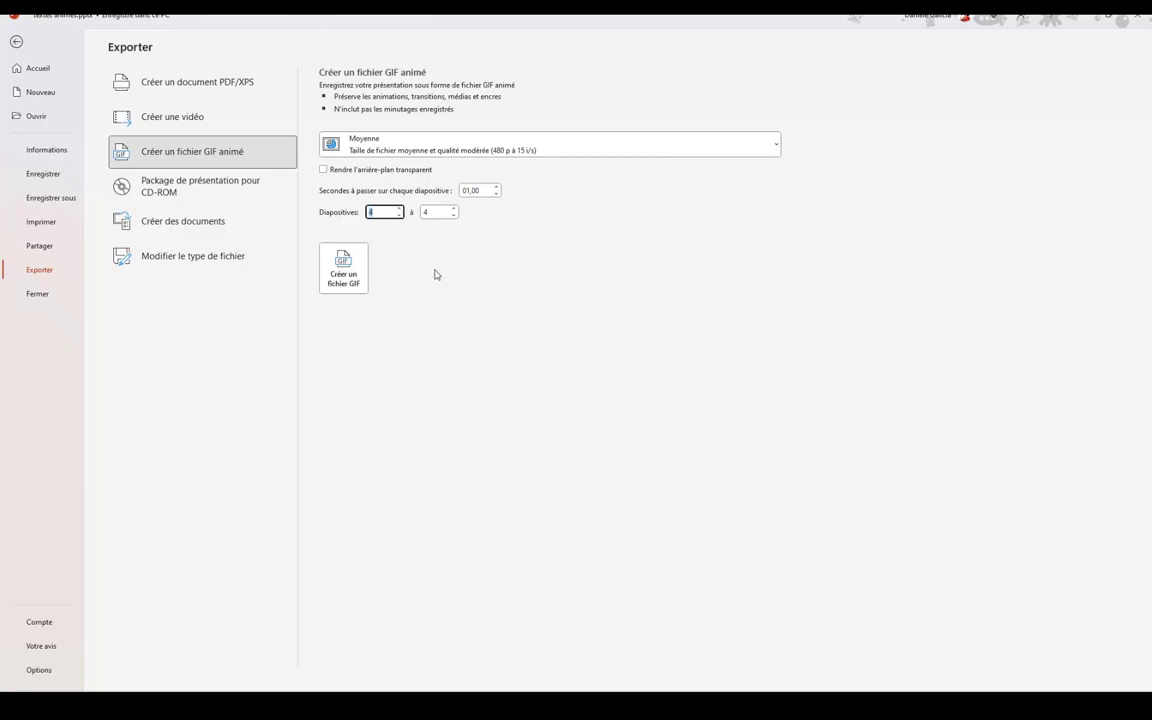
left_click(362, 146)
left_click(374, 173)
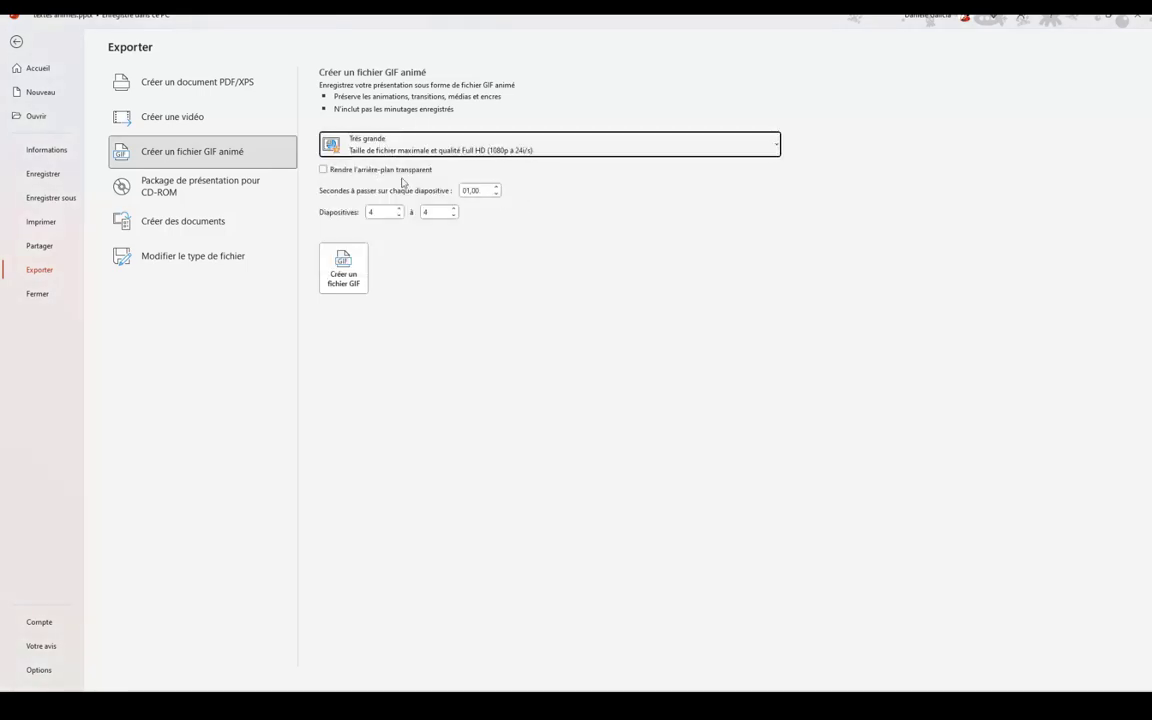
left_click(324, 171)
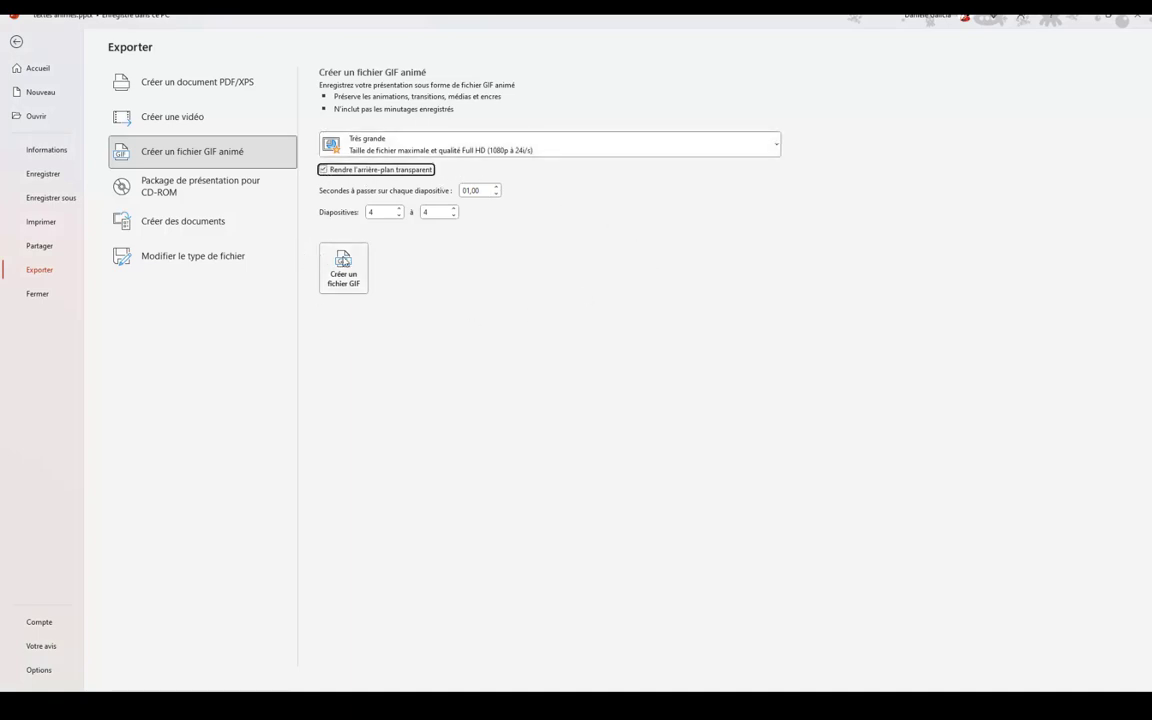
Create the GIF and save it as aucun on the Desktop.
left_click(343, 261)
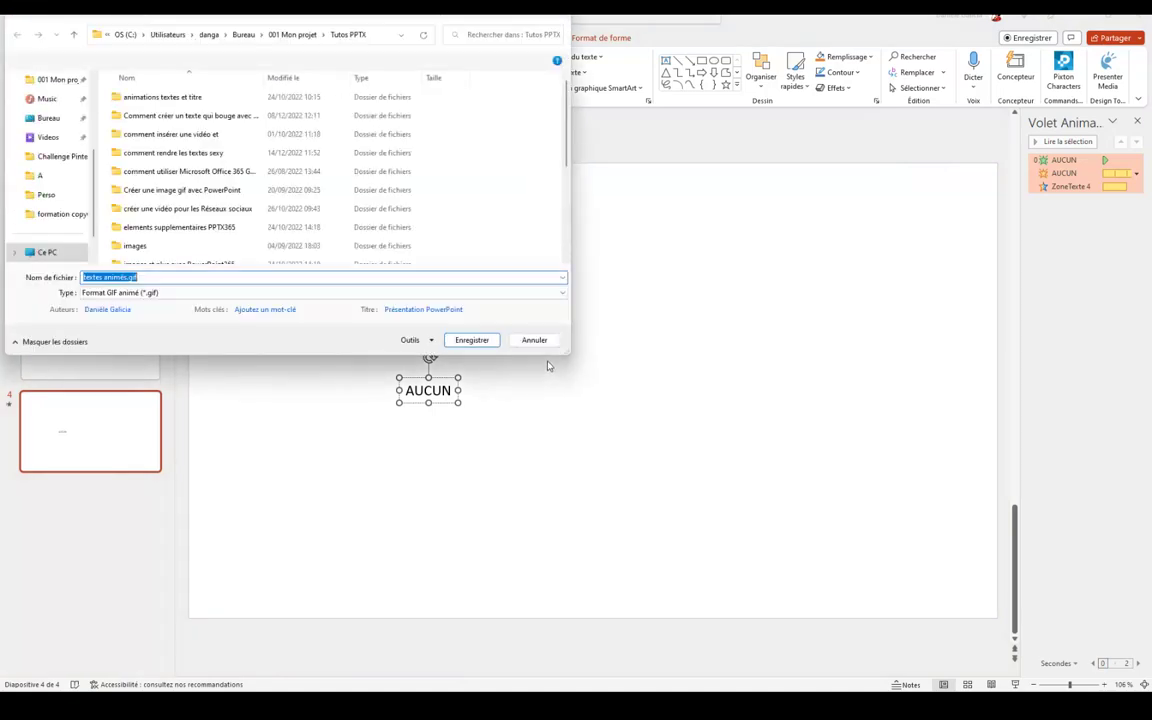
left_click(47, 119)
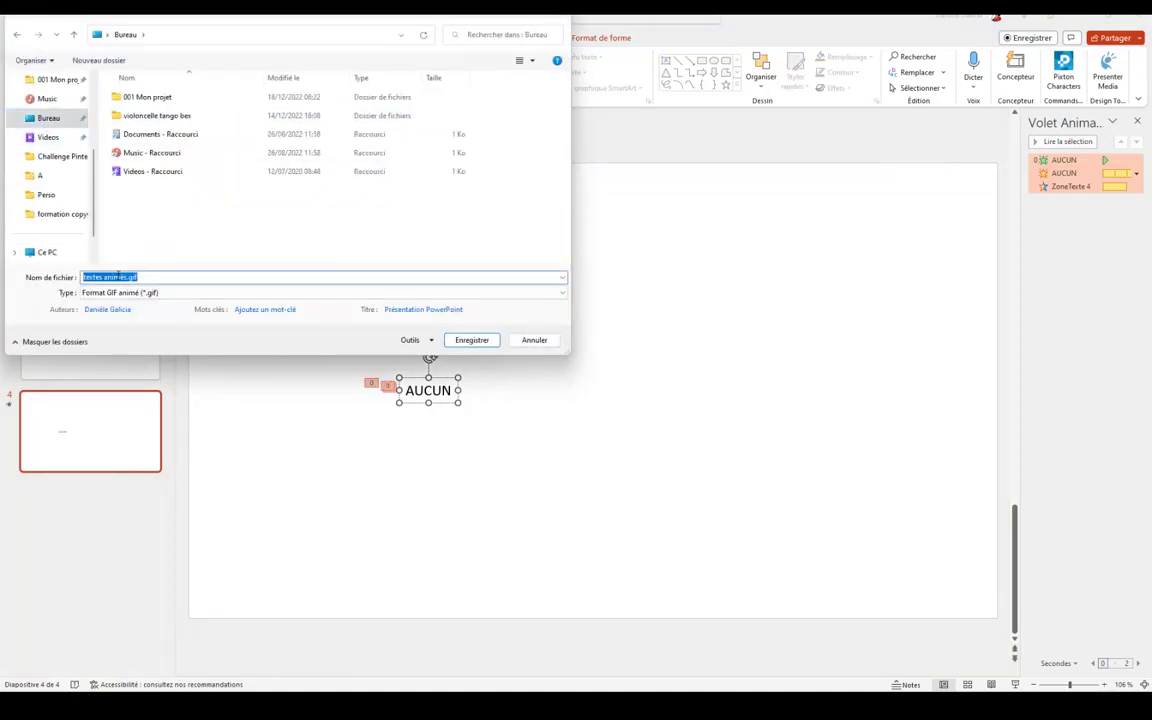
type("aucun")
left_click(471, 340)
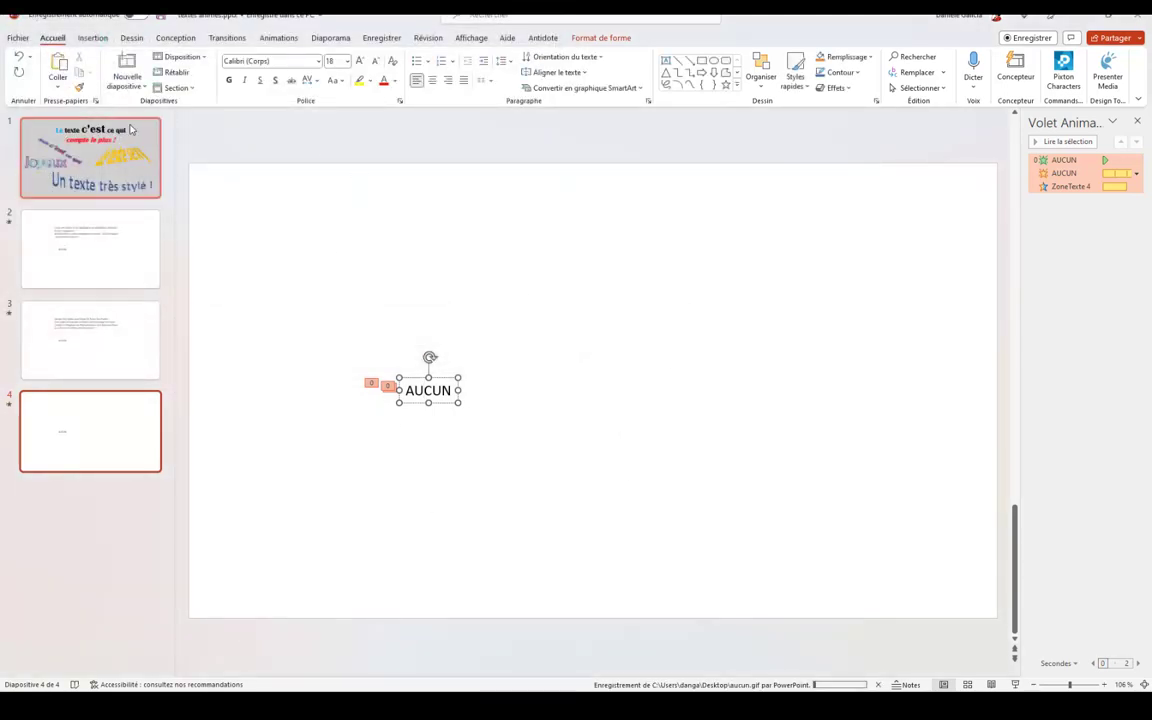
Insert aucun.gif from the Desktop onto slide 4.
left_click(92, 38)
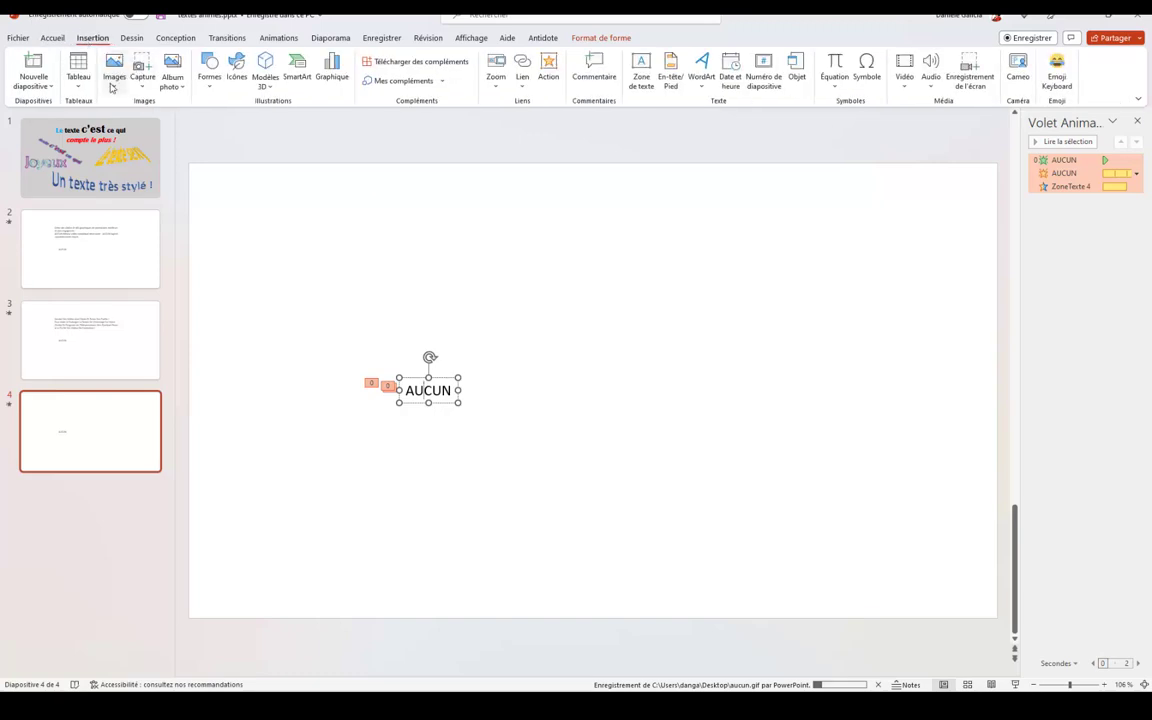
left_click(114, 80)
left_click(145, 122)
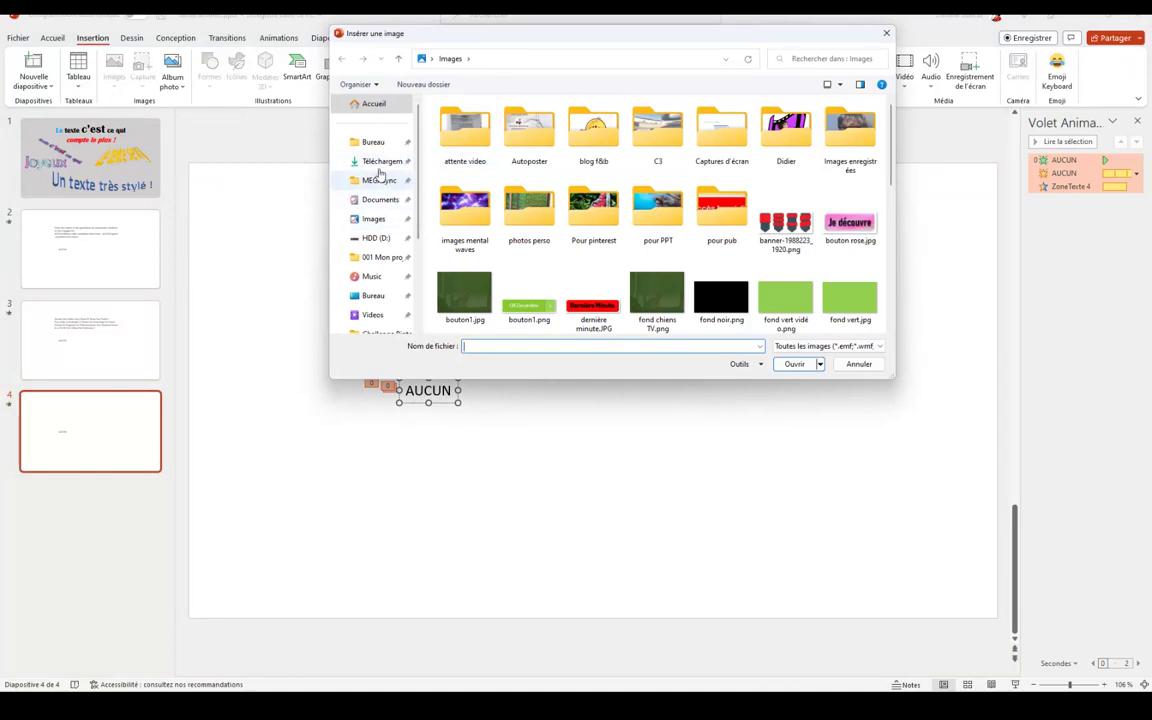
left_click(373, 296)
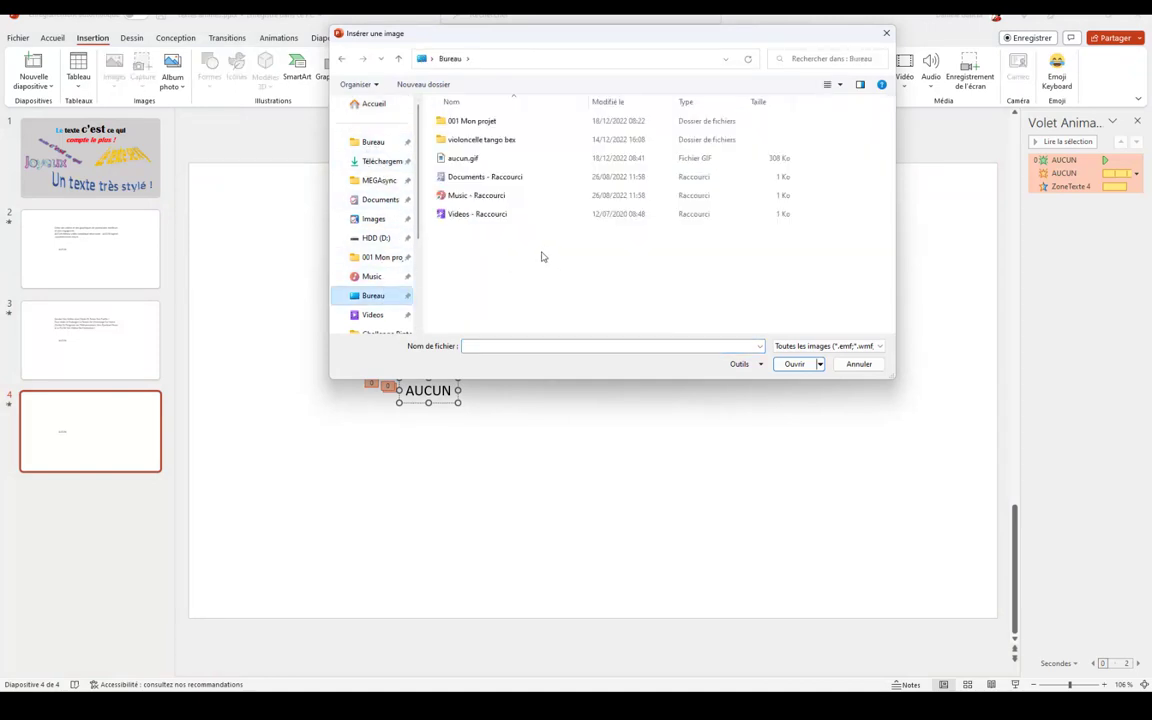
left_click(460, 158)
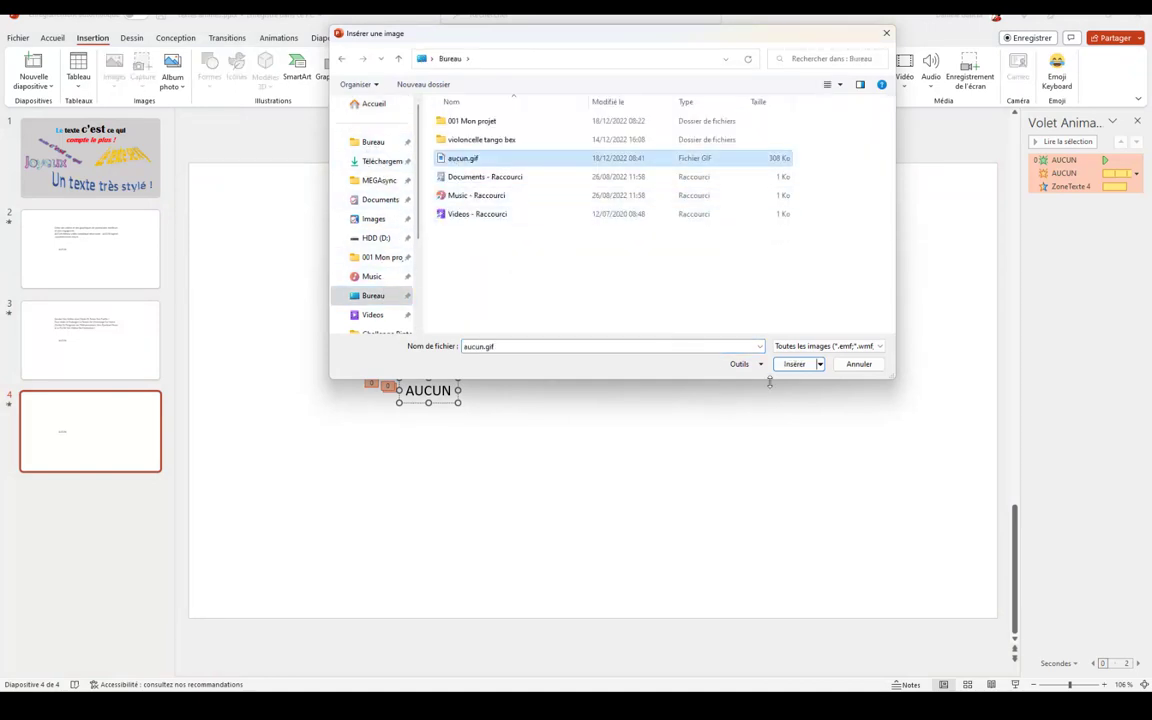
left_click(795, 364)
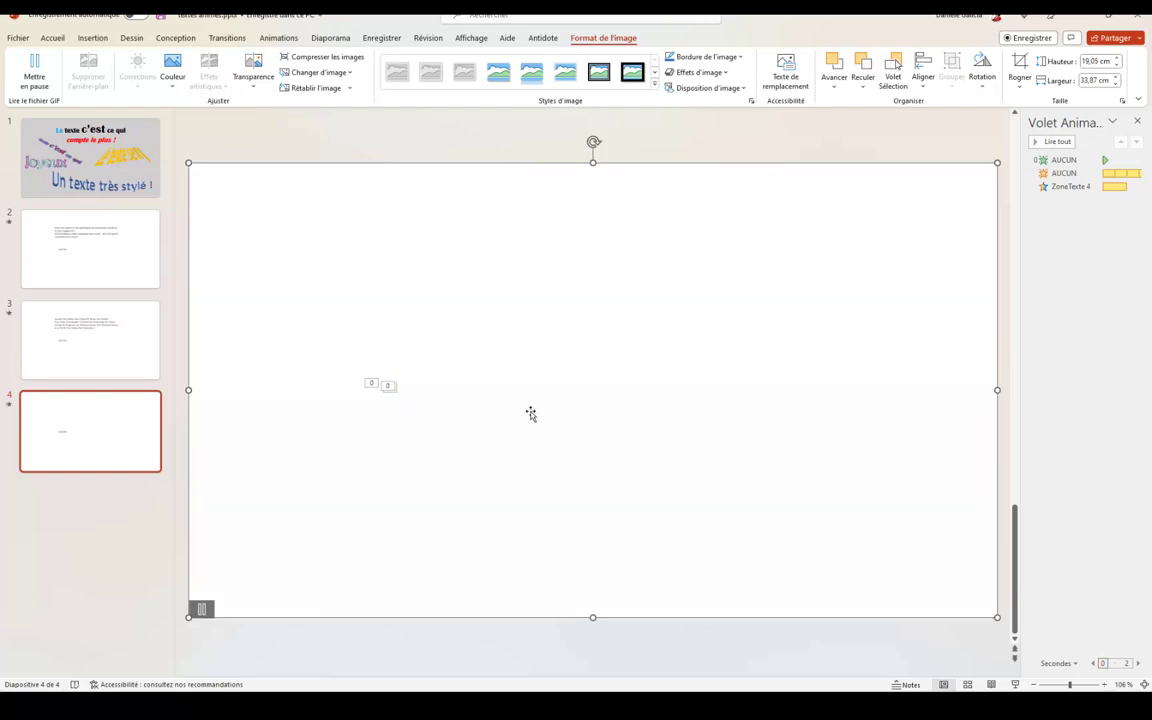
Crop the GIF to about 2.24 × 3.77 cm around the AUCUN box.
left_click(1020, 66)
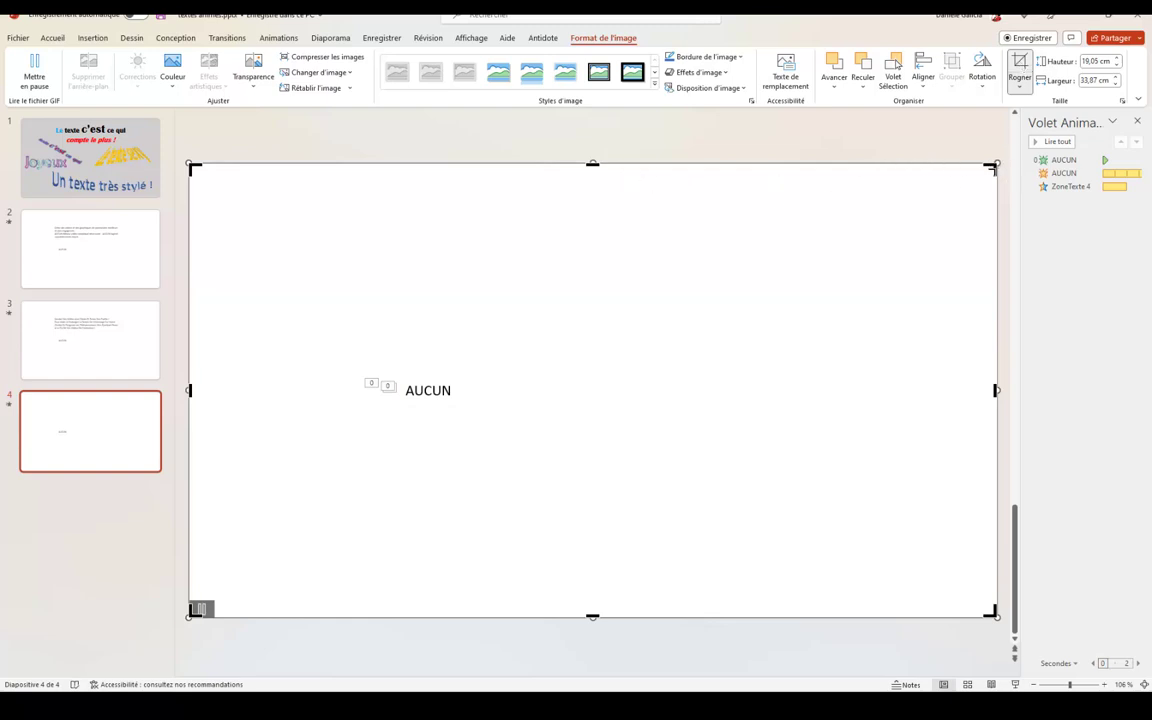
mouse_move(993, 167)
left_mouse_down()
mouse_move(601, 347)
mouse_move(475, 363)
left_mouse_up()
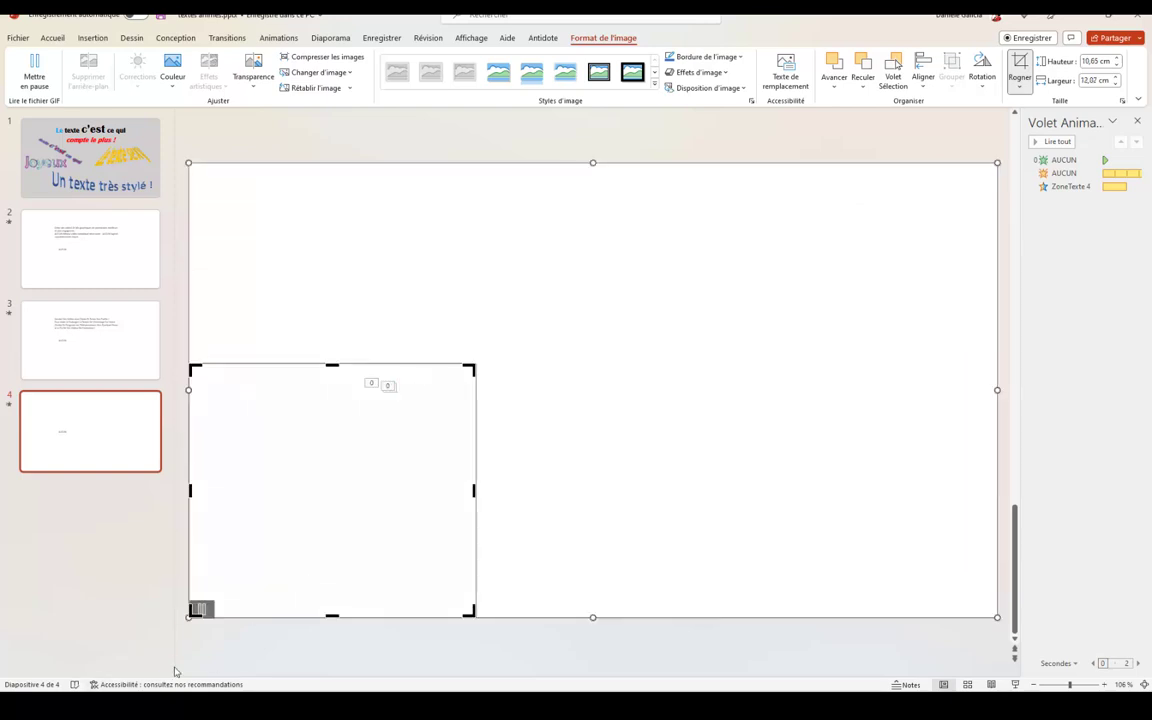
left_click_drag(197, 610, 385, 416)
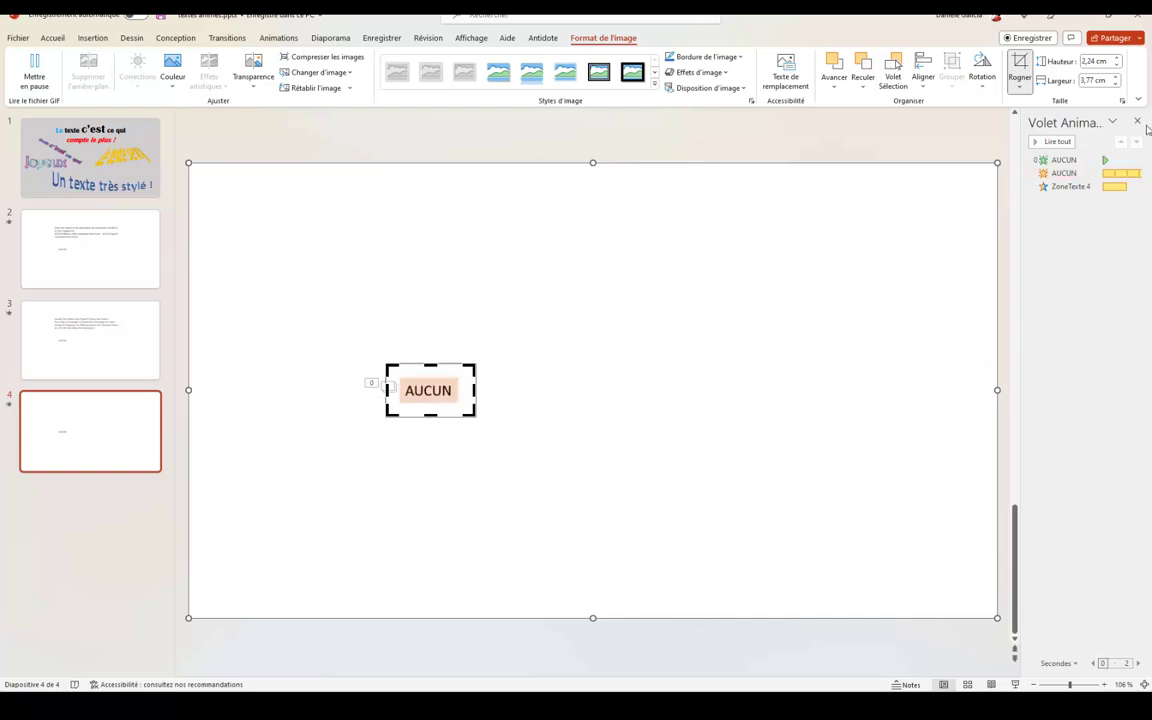
left_click(1020, 66)
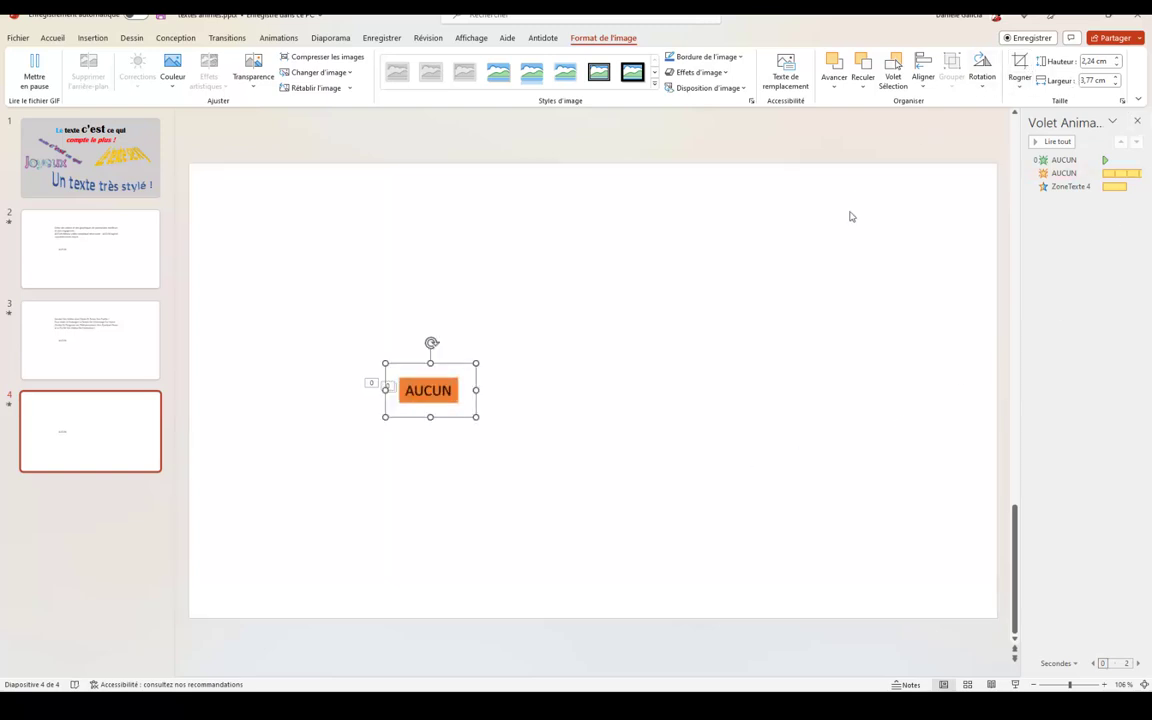
left_click(645, 302)
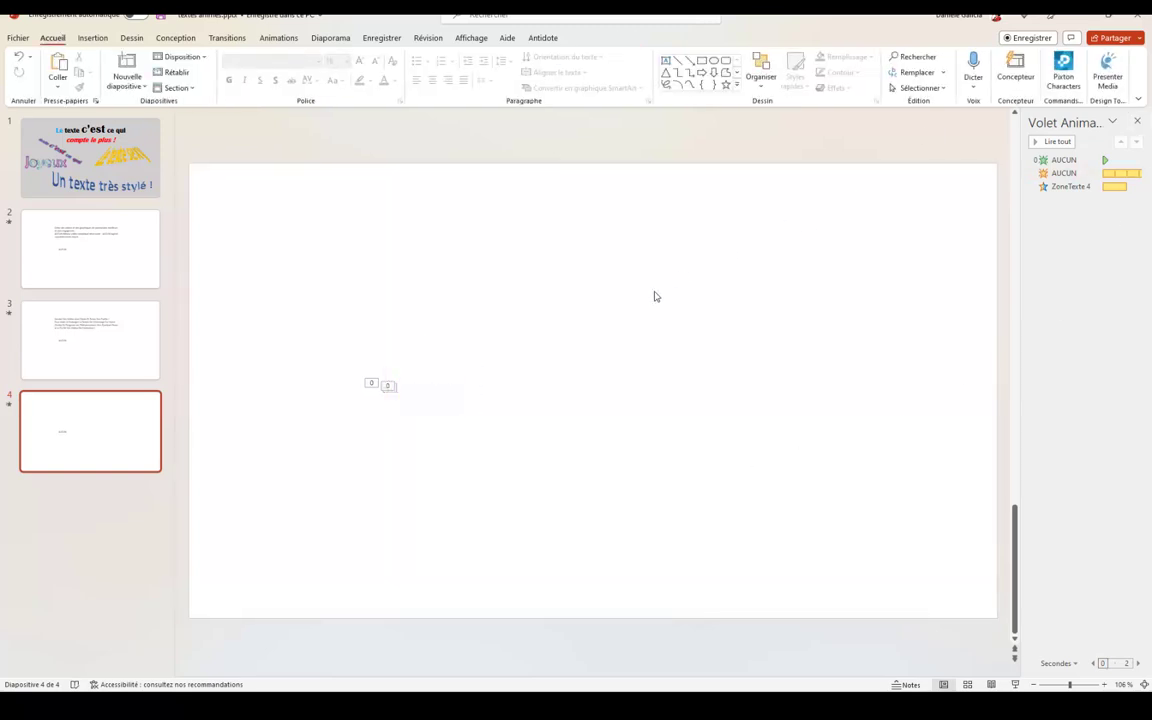
Check the AUCUN GIF's placement against the original AUCUN text box.
left_click(655, 300)
left_click(445, 398)
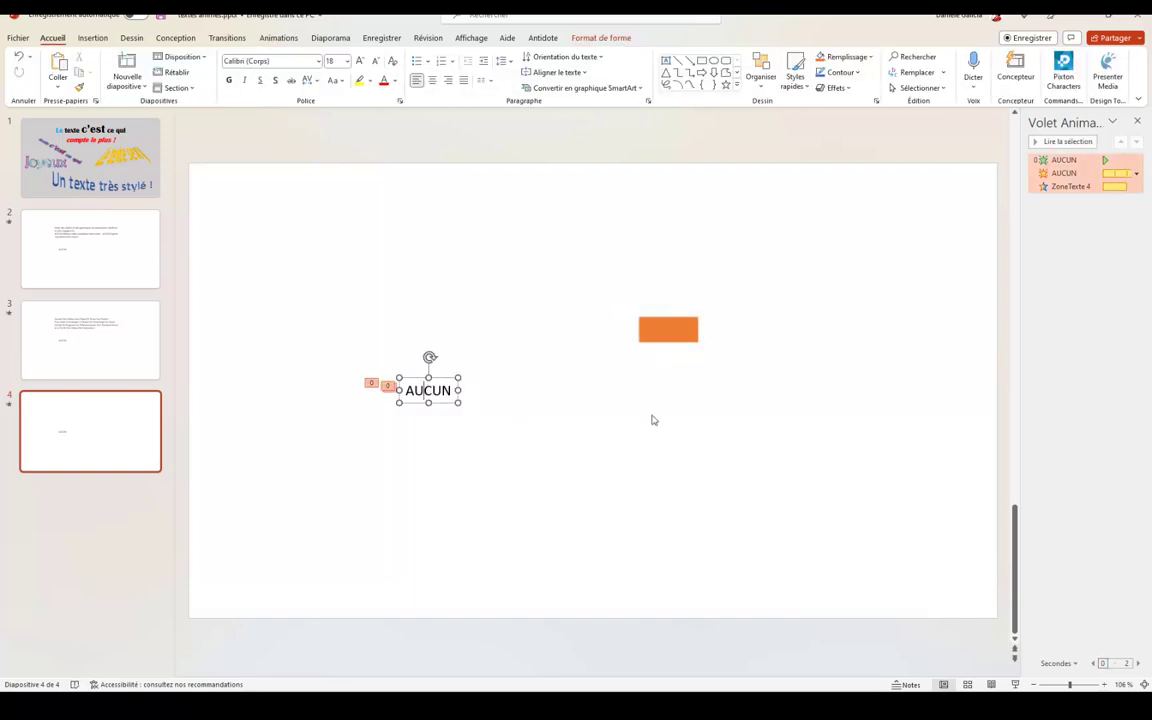
left_click(660, 328)
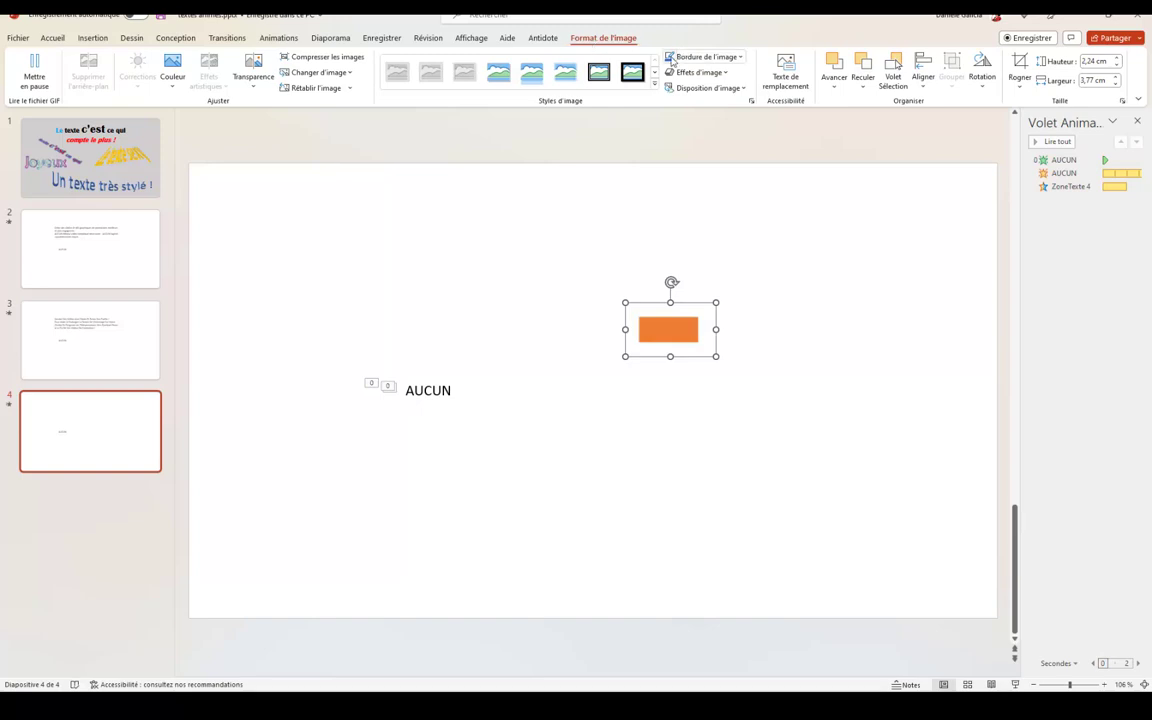
left_click(532, 455)
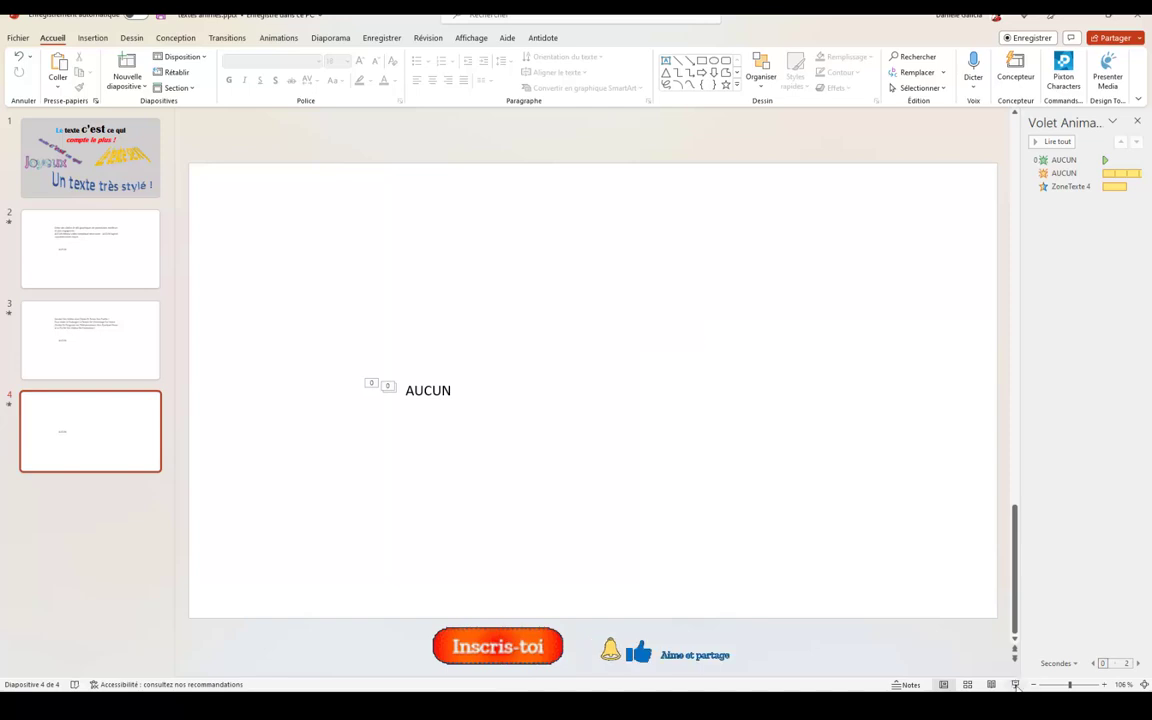
Play slide 4 as a slide show, advance the animation, then exit.
left_click(1013, 683)
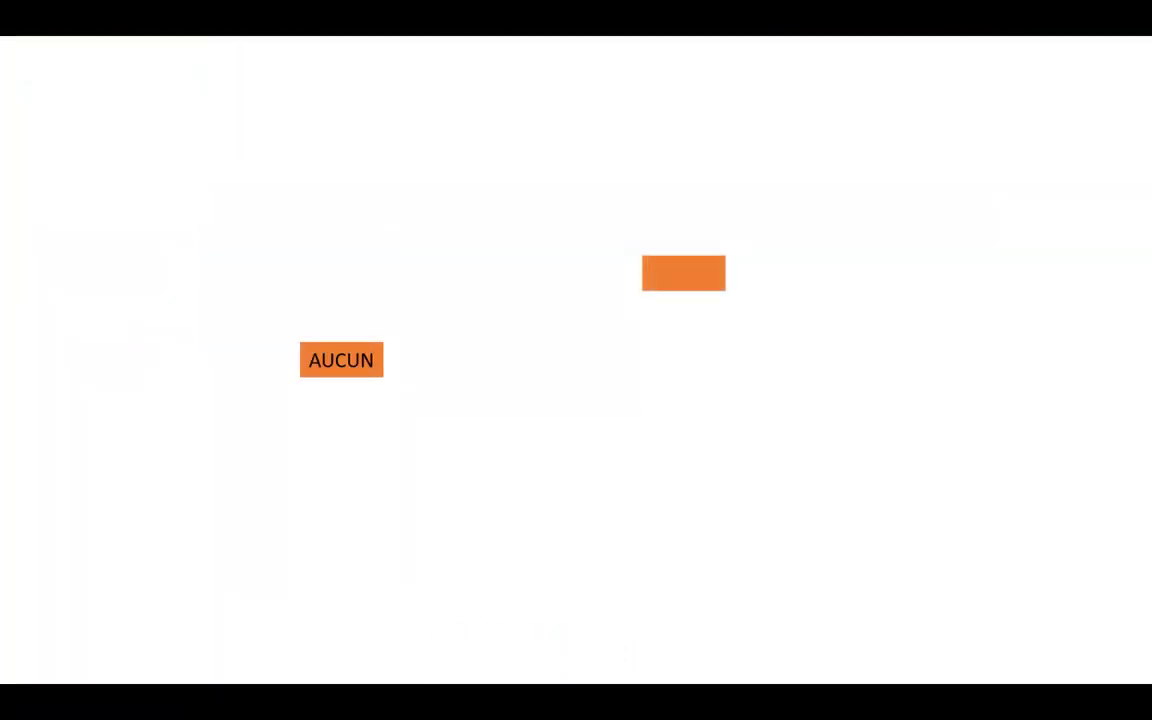
left_click(733, 276)
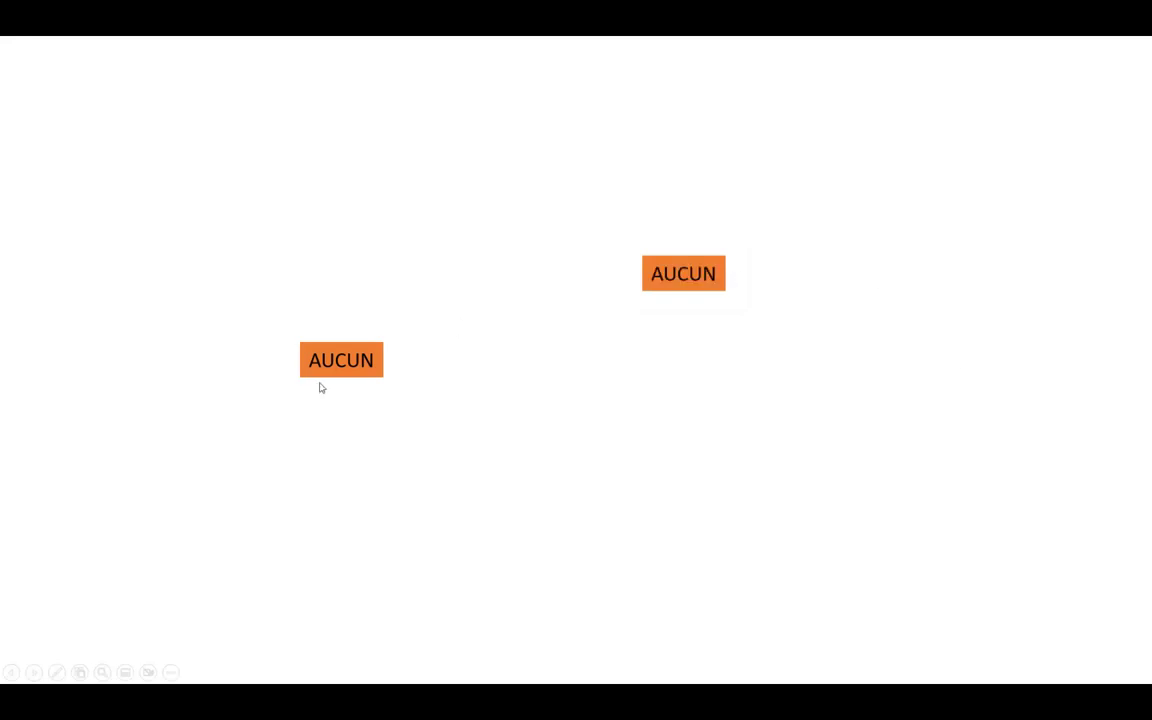
key("Escape")
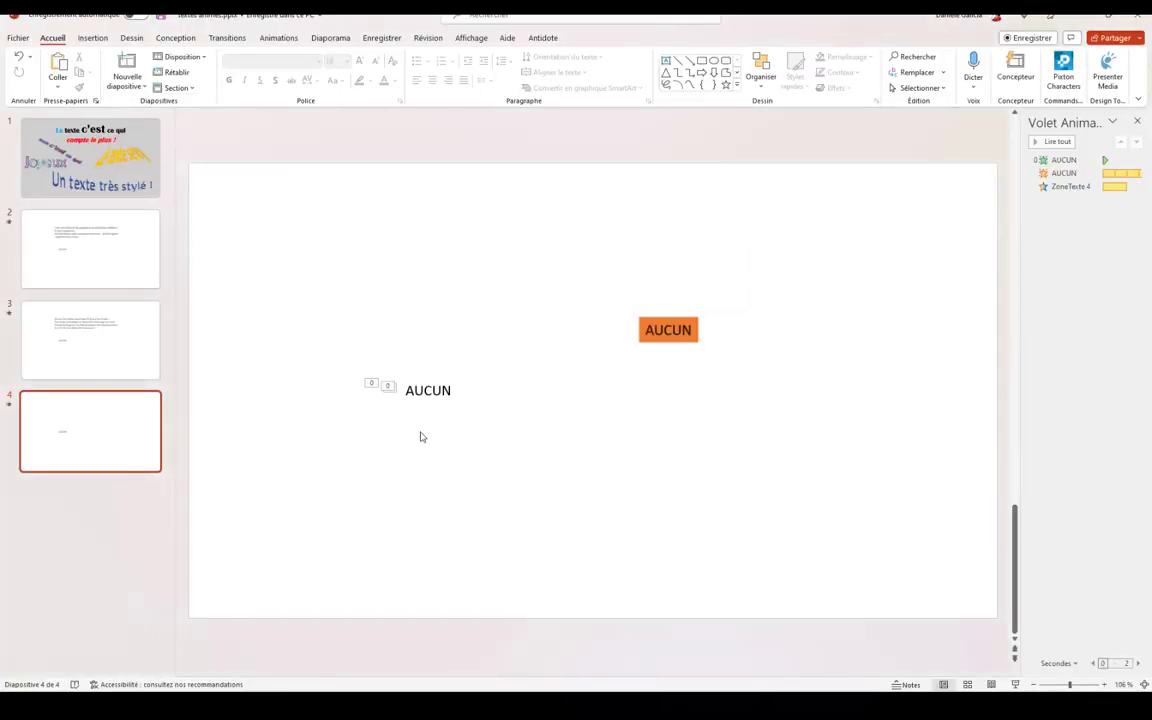
left_click(428, 395)
key("ctrl+z")
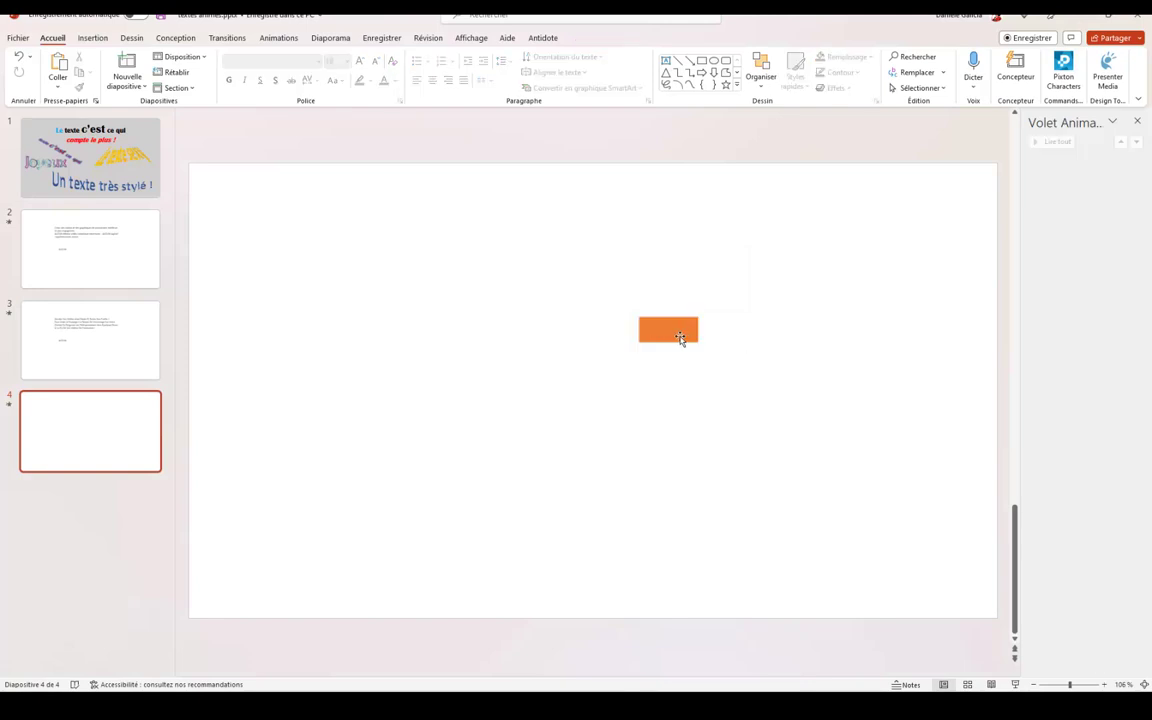
key("ctrl+z")
key("ctrl+z")
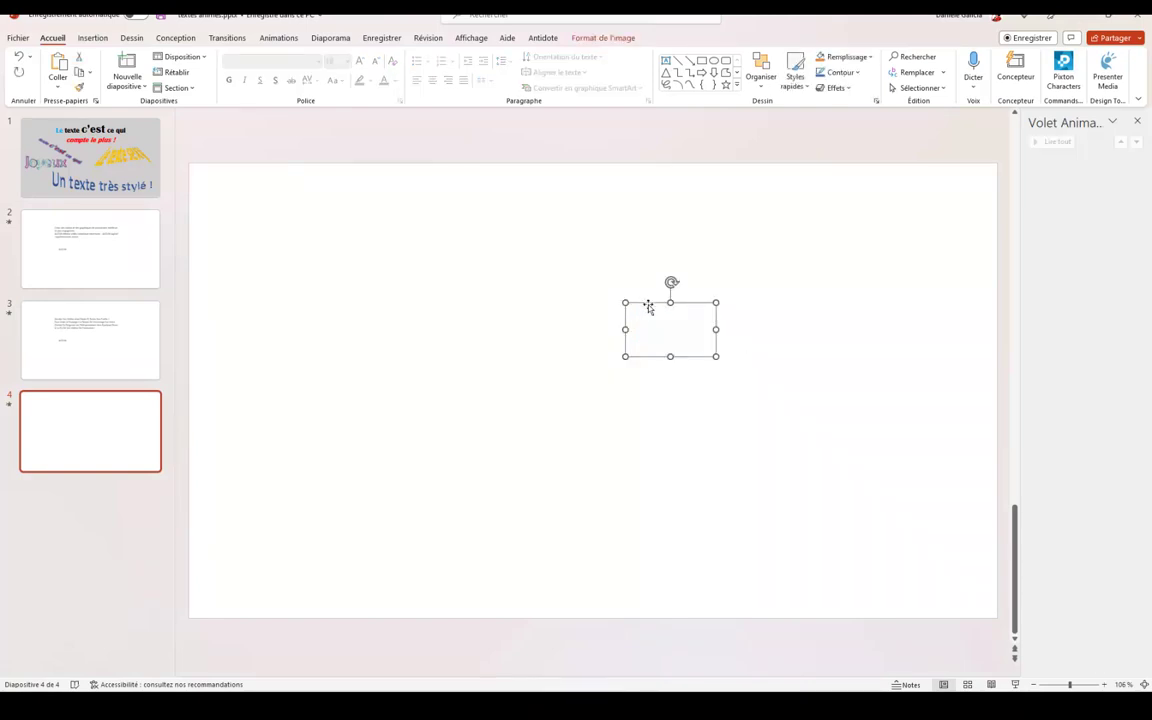
key("ctrl+y")
key("ctrl+z")
key("ctrl+y")
right_click(637, 309)
left_click_drag(637, 309, 416, 378)
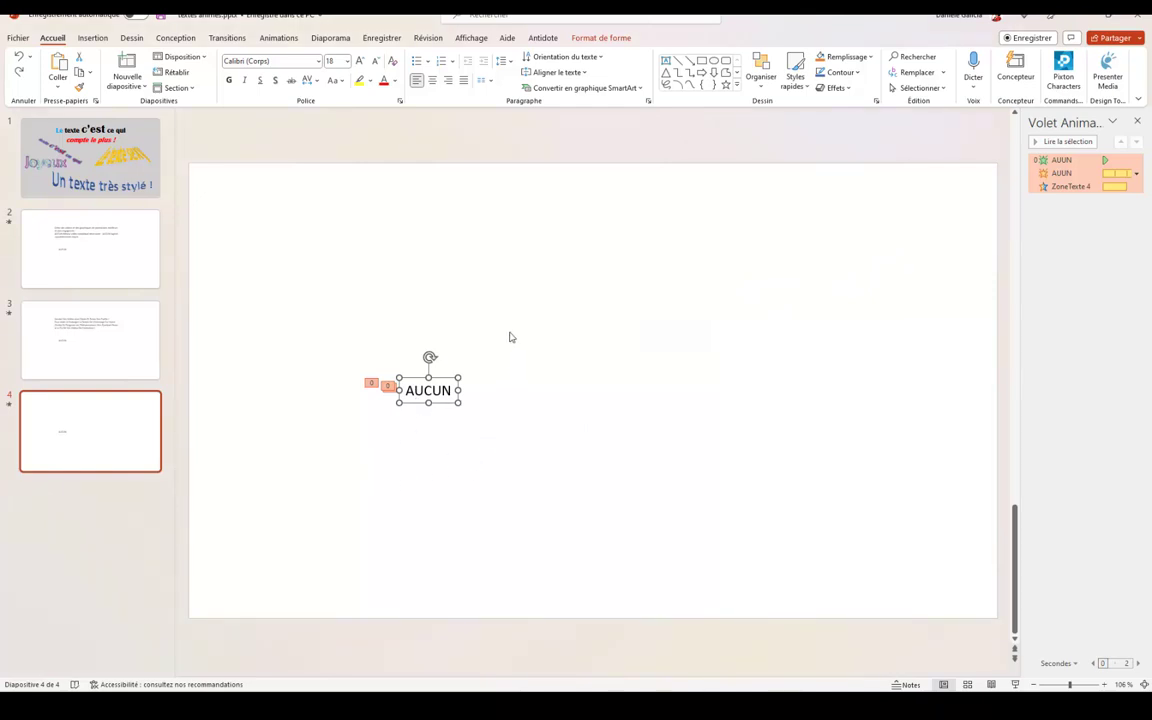
left_click(660, 335)
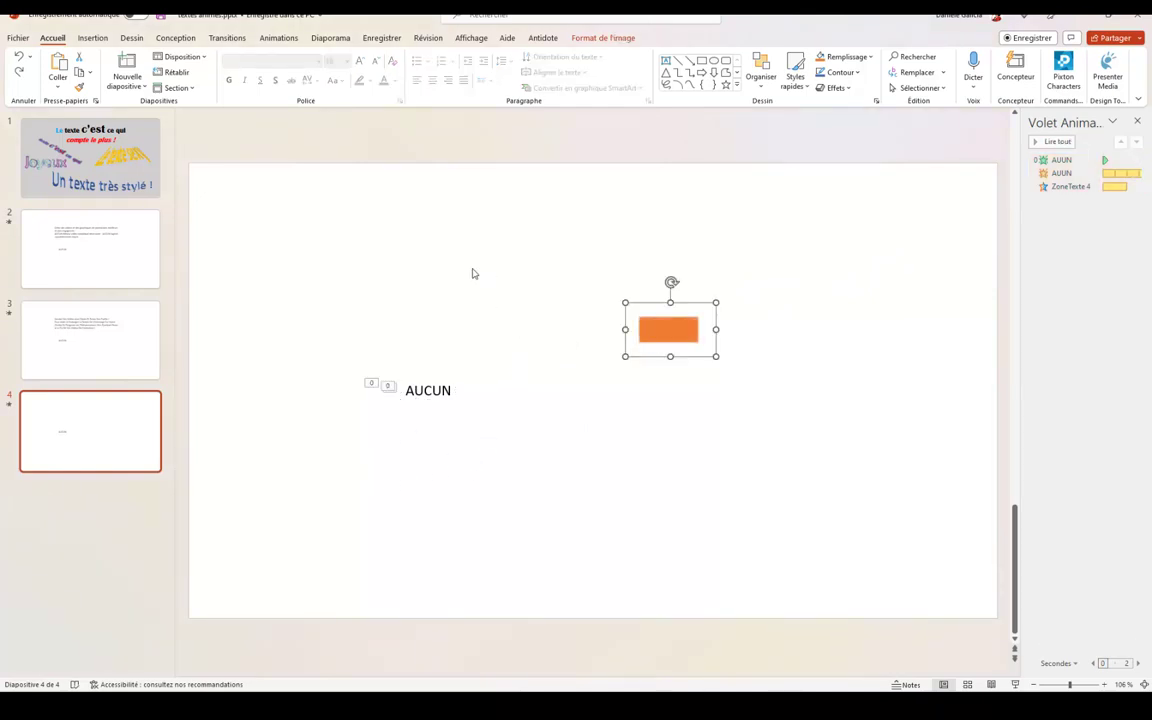